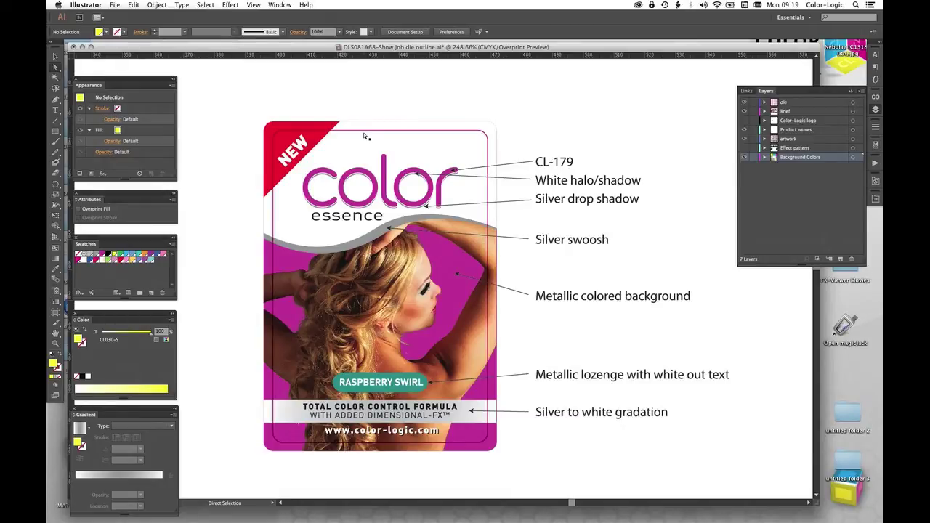
- Examine the annotated Raspberry Swirl label brief up close
key(z)
click(400, 203)
scroll(400, 202, down, 3)
key(a)
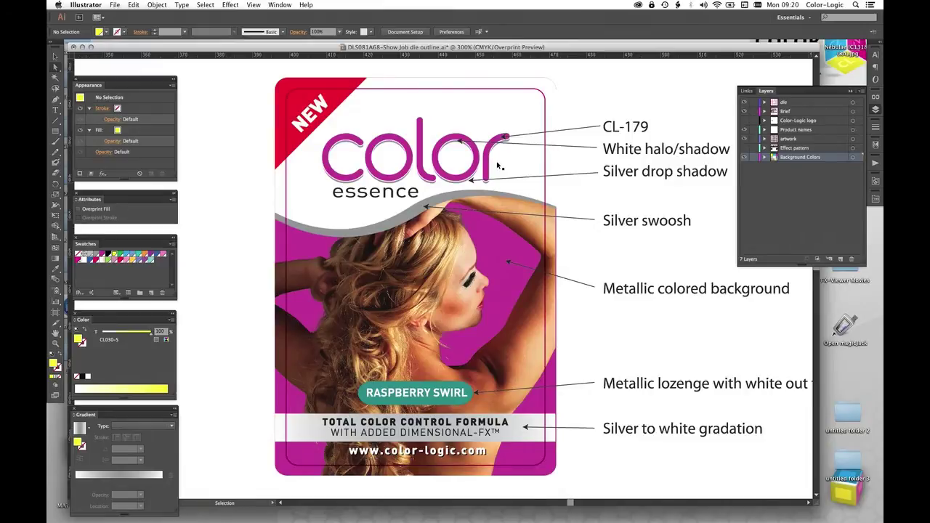
- Show the Color-Logic logo layer and check the logo on the Raspberry Swirl label and the full sheet
key(super+0)
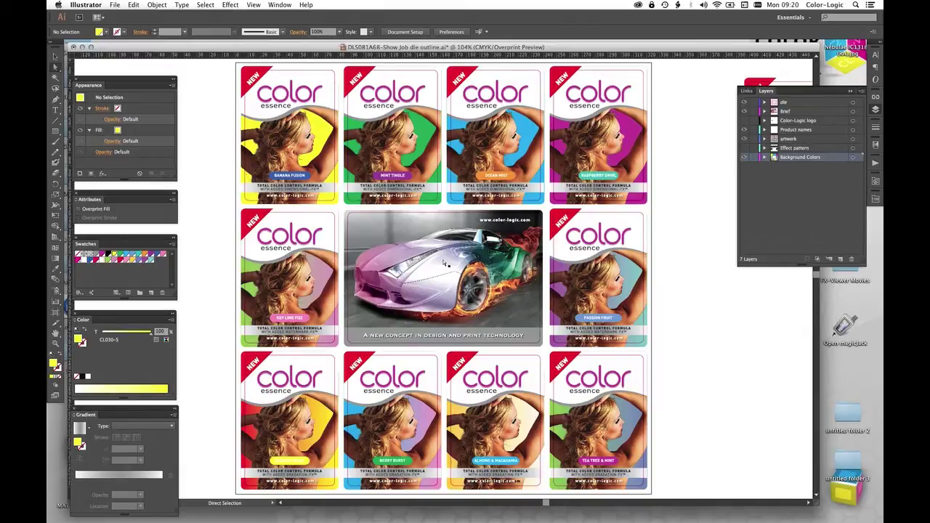
drag(661, 65, 527, 218)
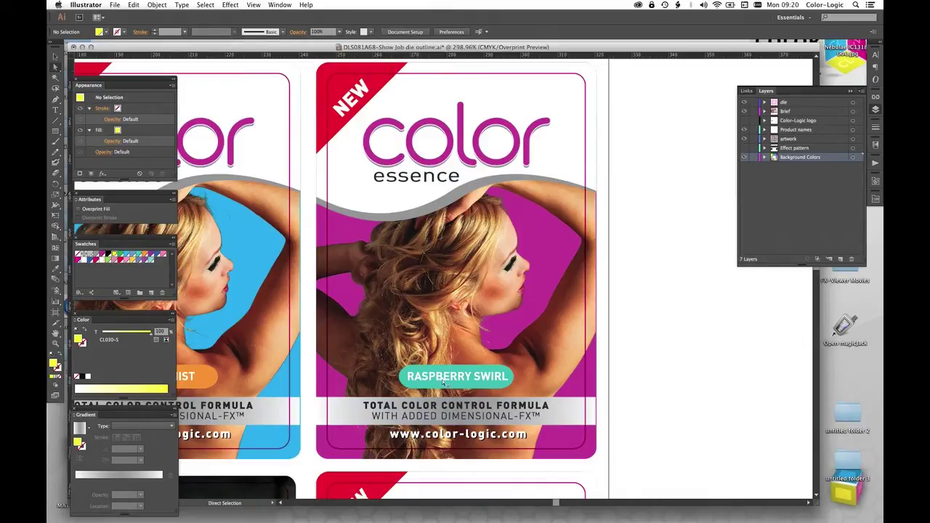
click(744, 120)
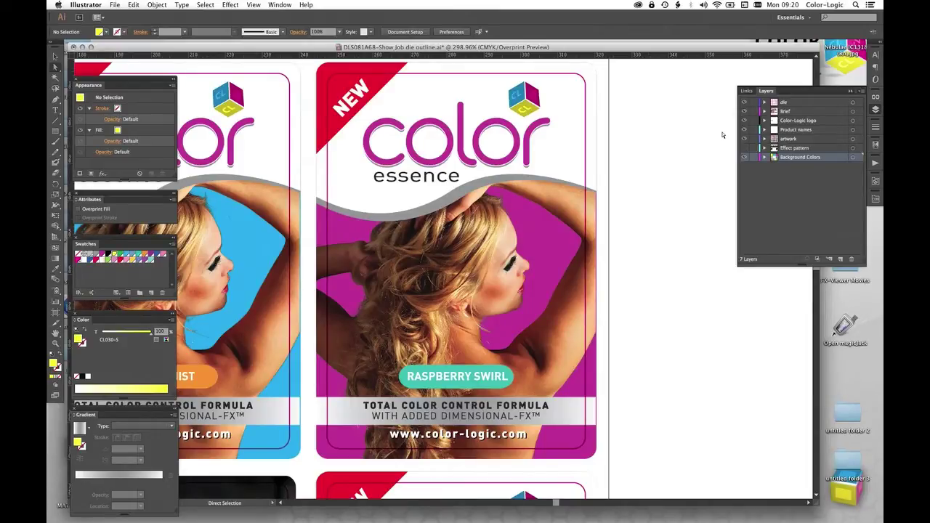
key(super+0)
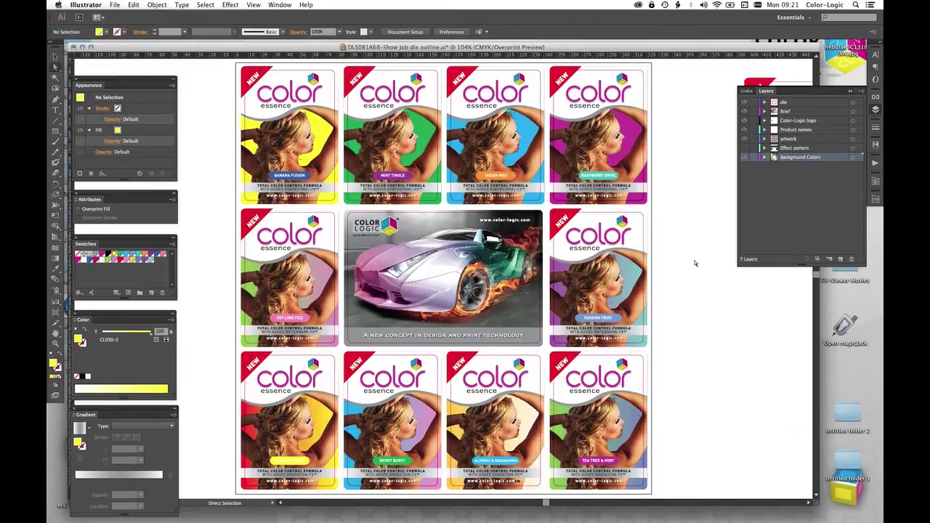
- Hide the Color-Logic logo, artwork and Product names layers so the label backgrounds are exposed
click(744, 121)
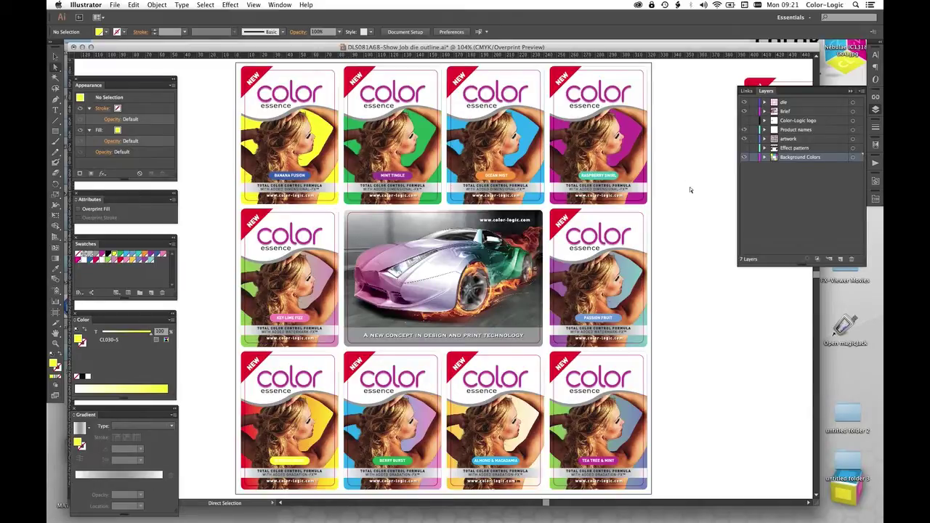
click(744, 139)
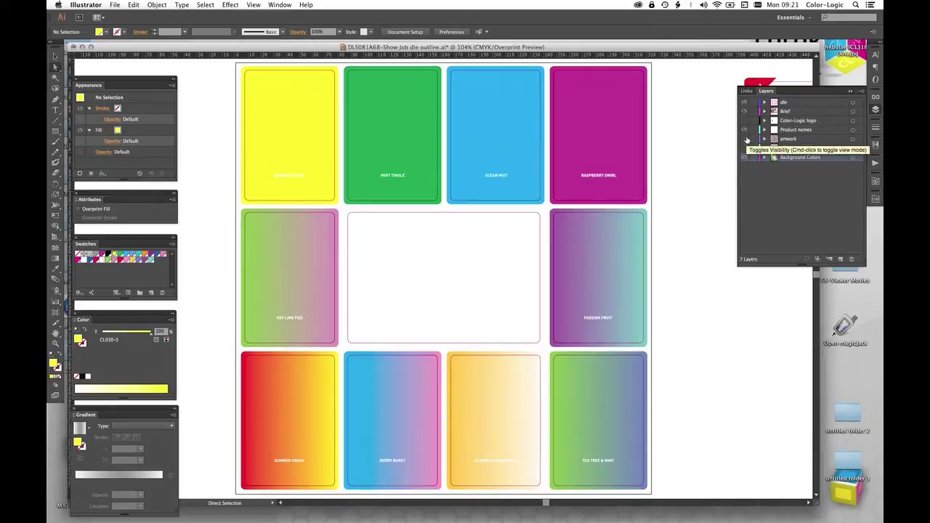
click(745, 130)
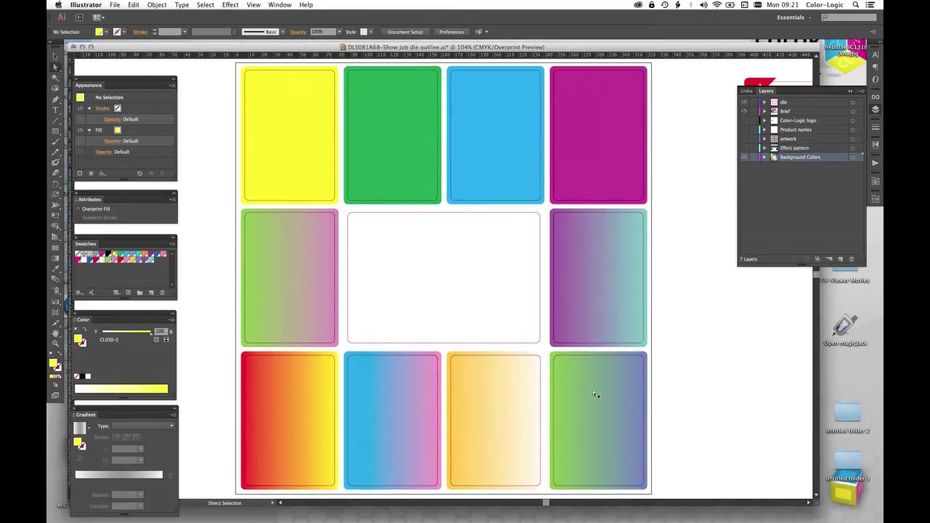
- Apply the CL030-S style from the COLOR-LOGIC - Metallic Silver Graphic Styles library to the yellow label background
click(298, 93)
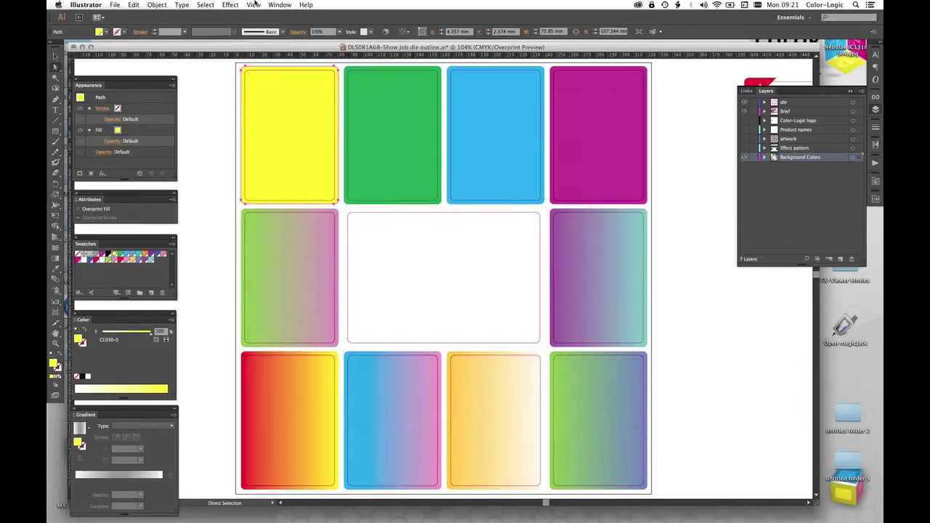
click(279, 5)
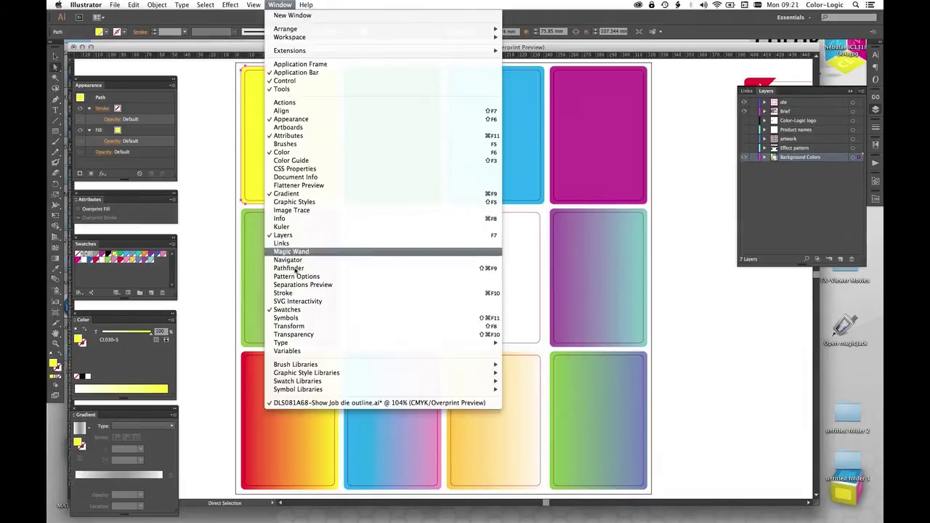
mouse_move(303, 374)
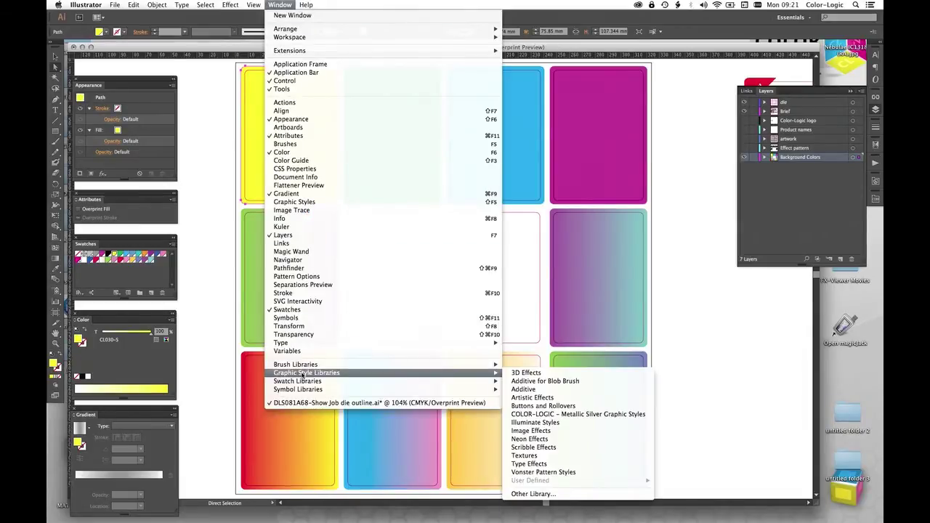
click(624, 418)
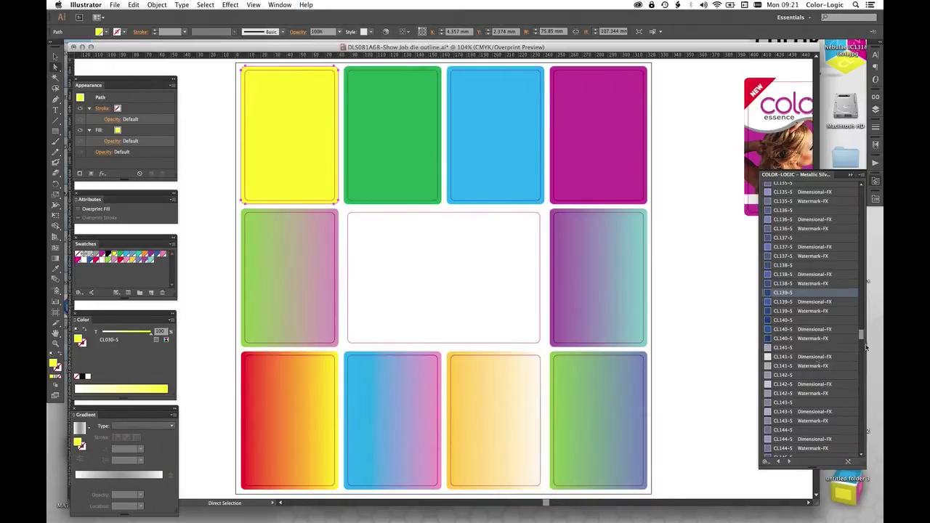
drag(865, 337, 865, 192)
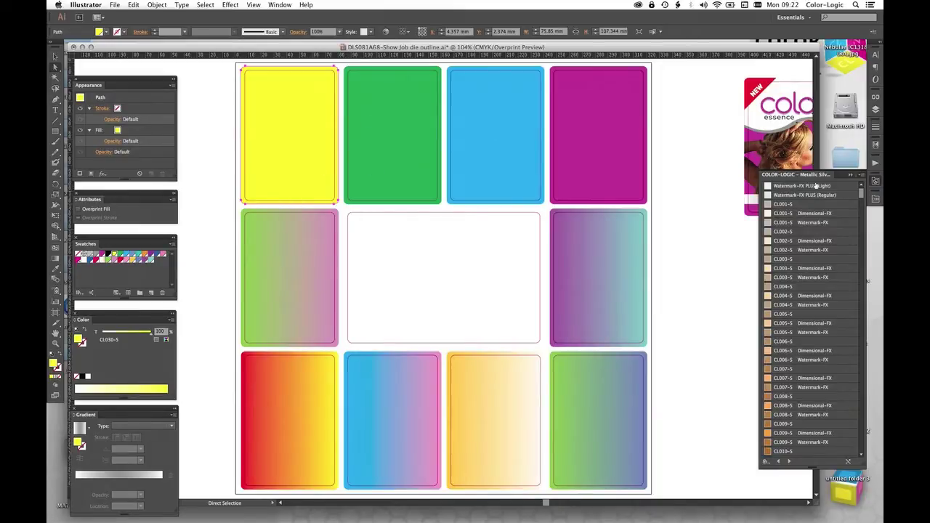
drag(865, 196, 864, 219)
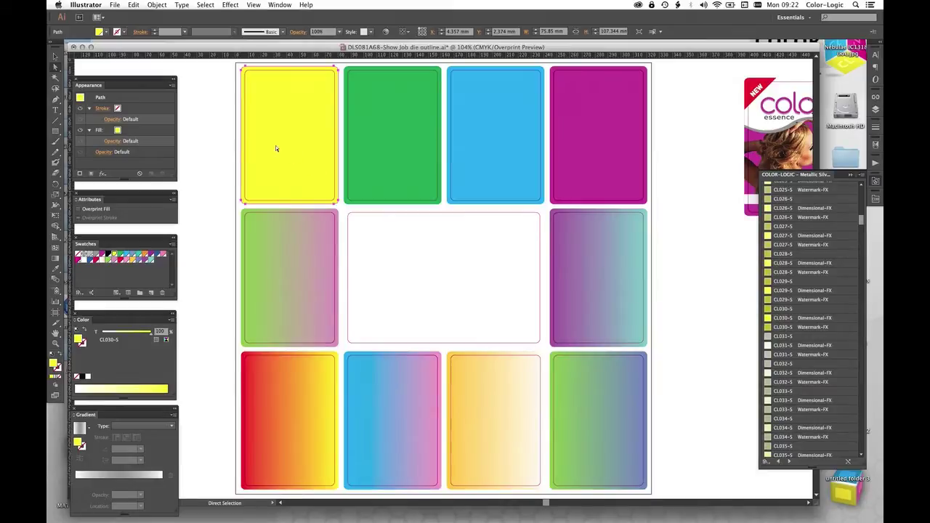
click(807, 311)
- Apply the CL070-S graphic style to the green label background and CL110-S to the blue one
click(405, 117)
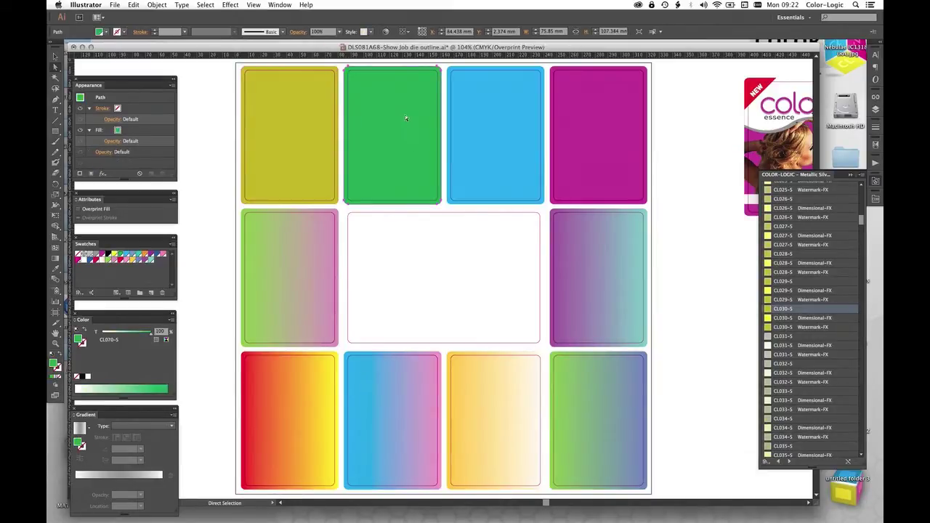
drag(864, 220, 863, 260)
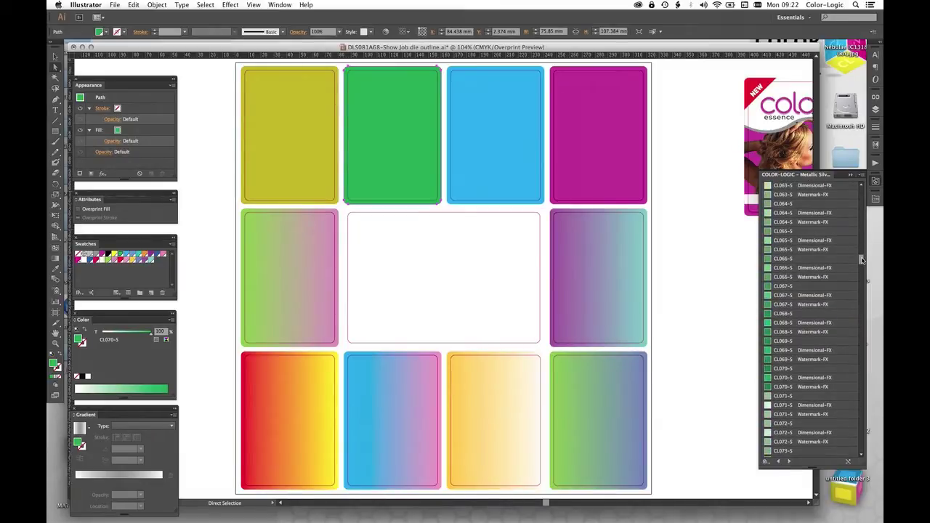
click(785, 369)
click(519, 136)
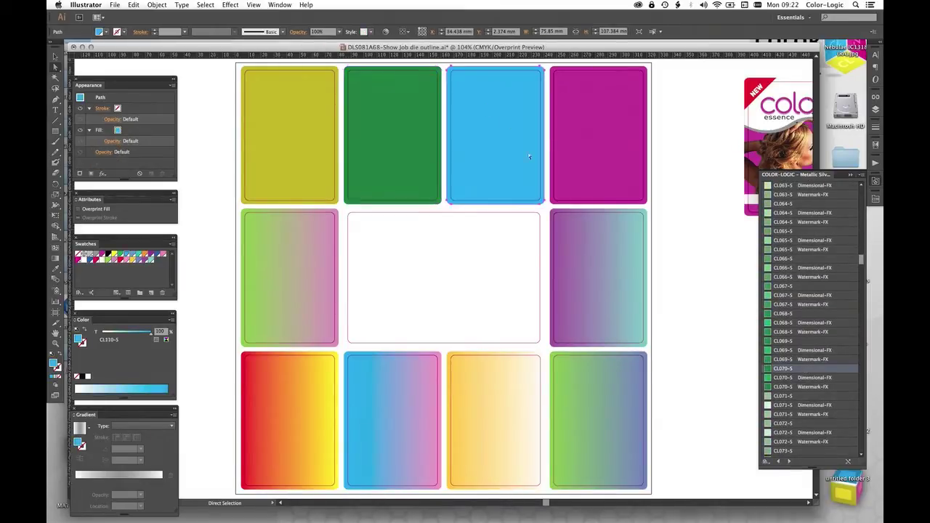
drag(862, 261, 865, 298)
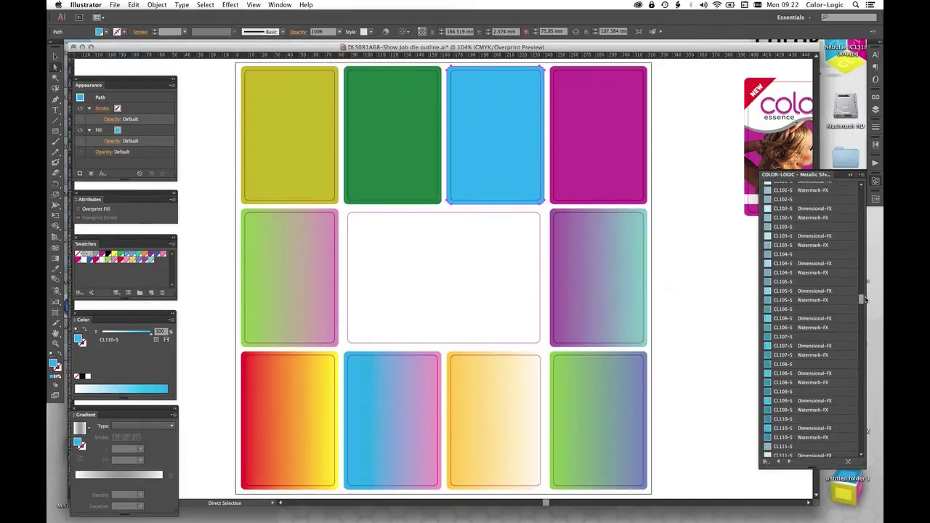
click(805, 419)
- Apply the CL179-S graphic style to the magenta label background and deselect it
click(563, 83)
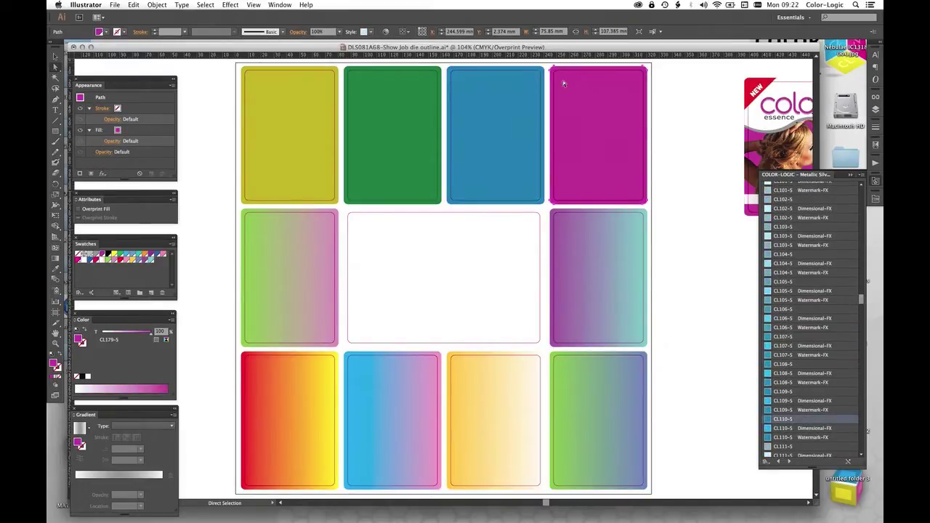
drag(863, 304, 864, 369)
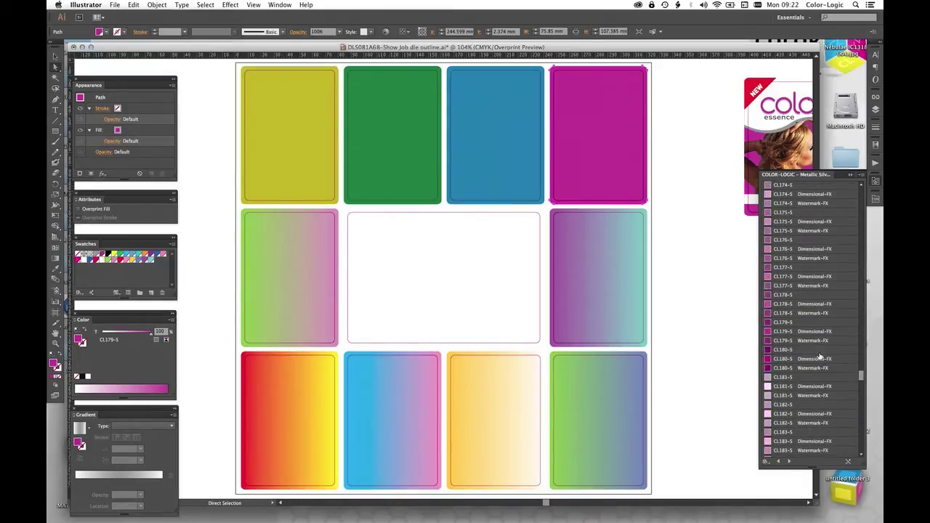
click(809, 323)
click(703, 286)
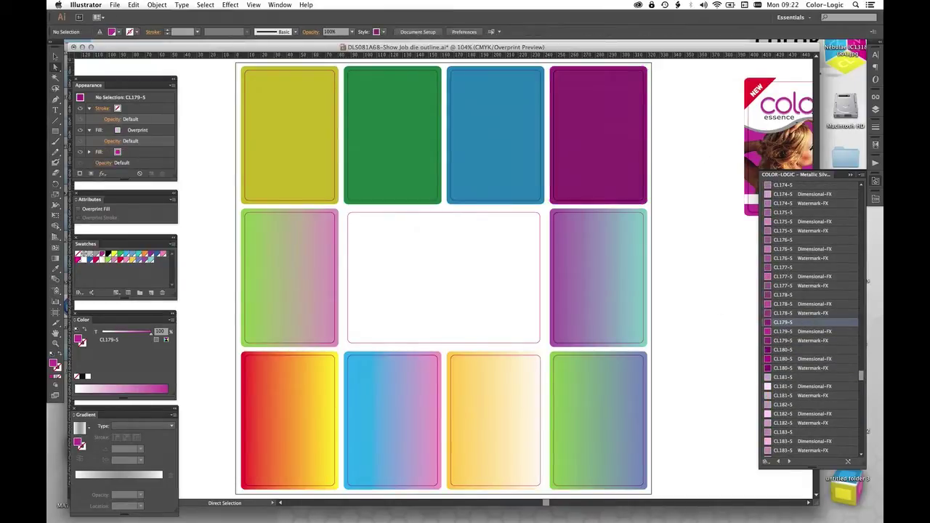
- Check the silver separation by turning the CMYK inks off in the Separations Preview, and restore them
click(877, 144)
click(877, 144)
click(876, 144)
click(877, 144)
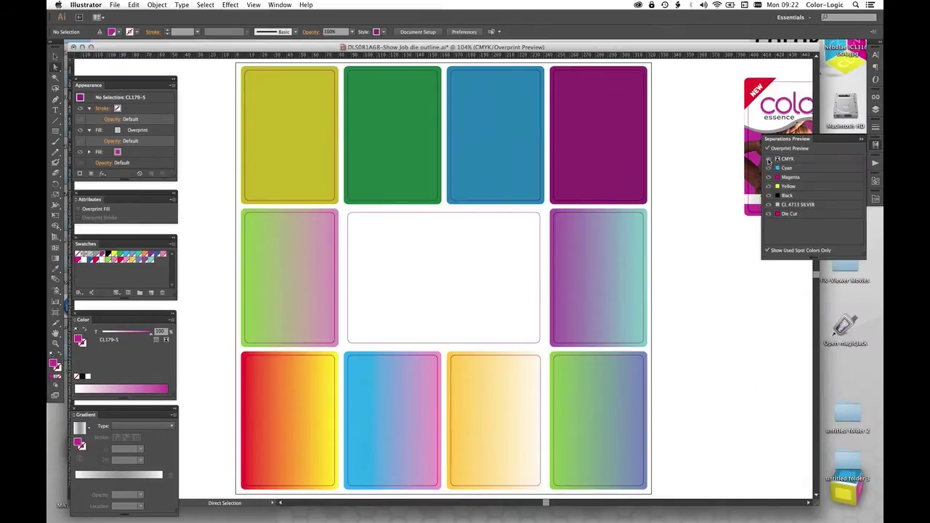
click(769, 159)
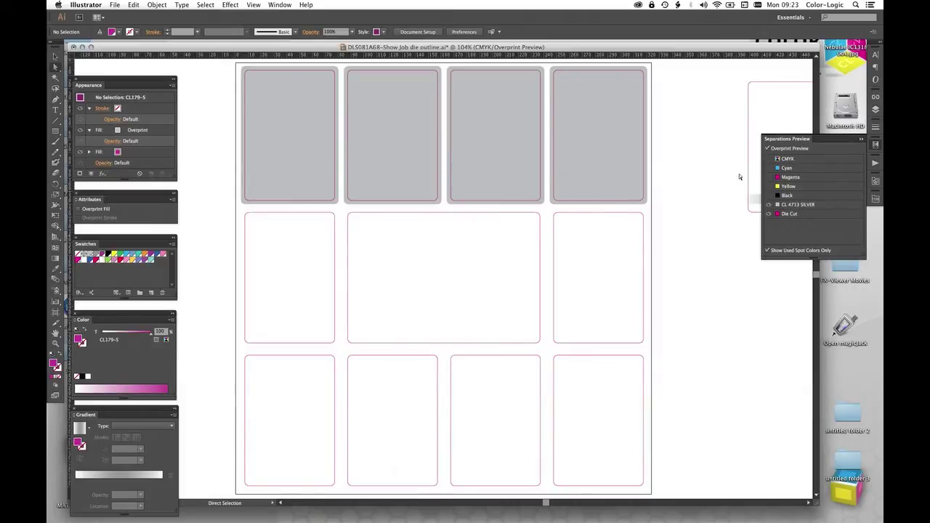
click(768, 159)
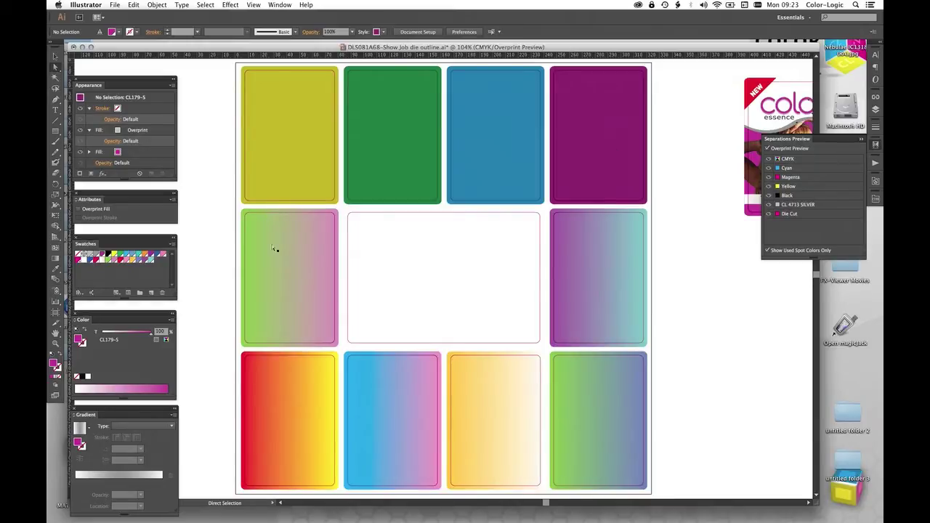
- Inspect the colors of both end stops in the green-to-pink label background's gradient
click(276, 261)
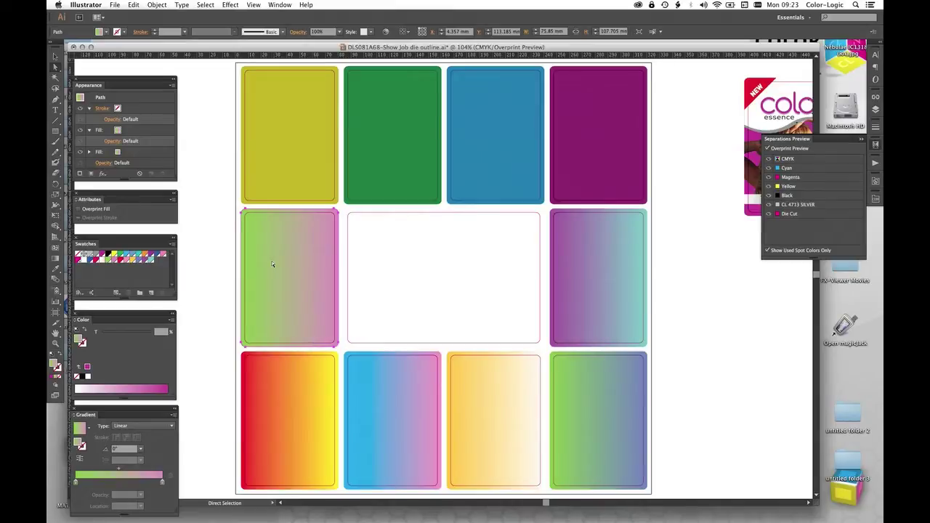
click(77, 483)
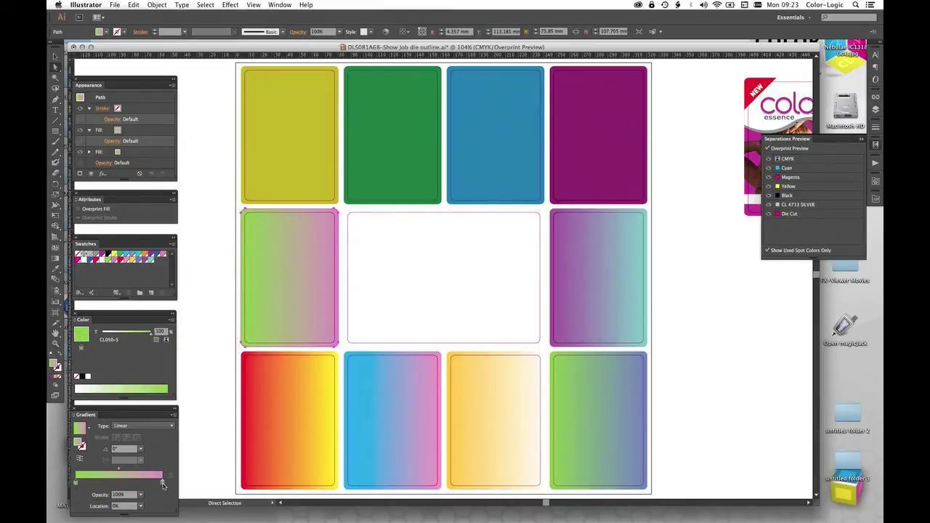
click(163, 483)
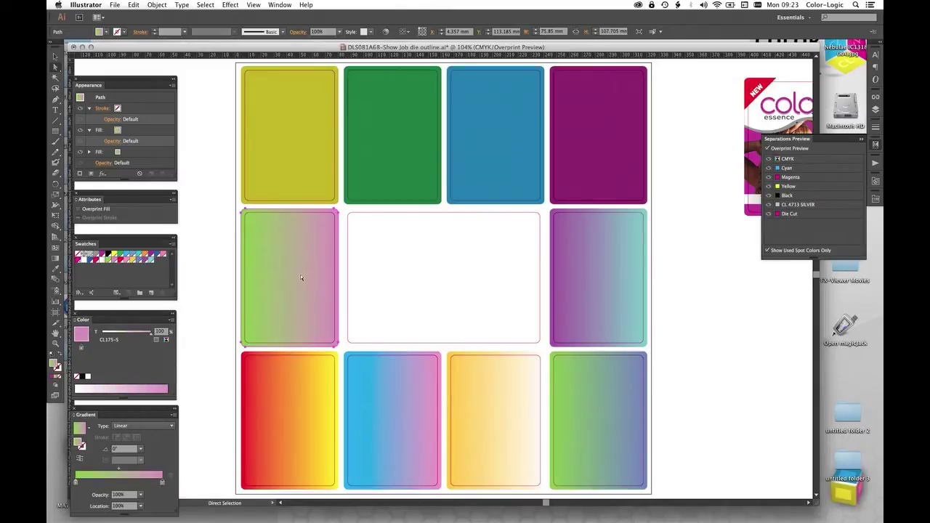
- Open the COLOR-LOGIC - Metallic Silver Swatches library, clear its search filter and browse the swatches
click(282, 4)
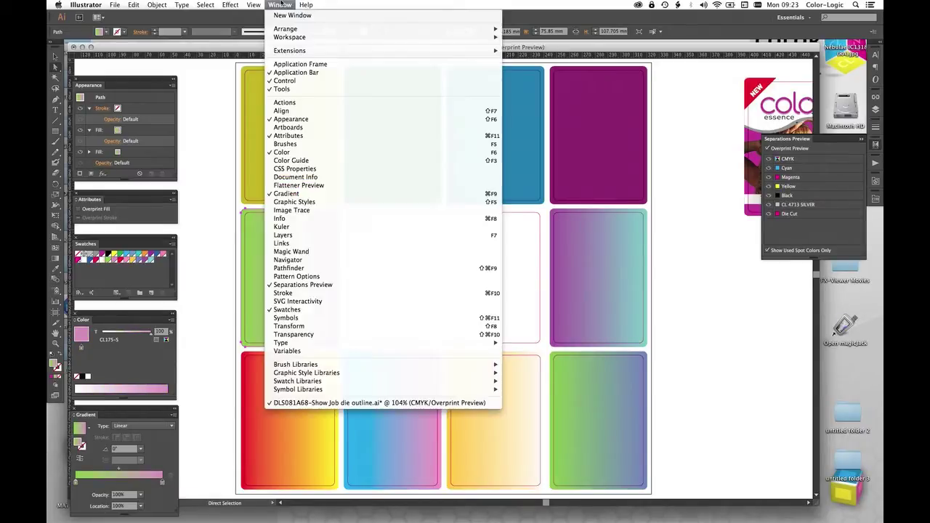
mouse_move(339, 378)
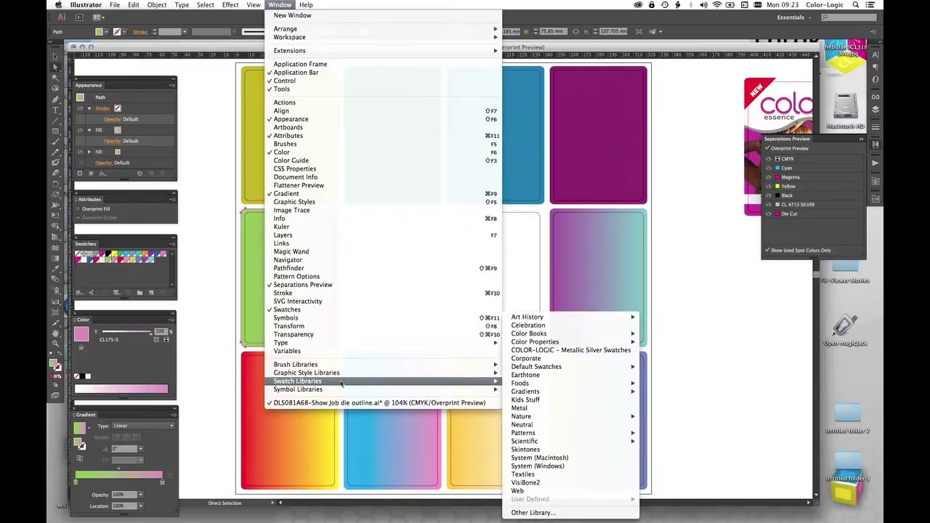
click(576, 351)
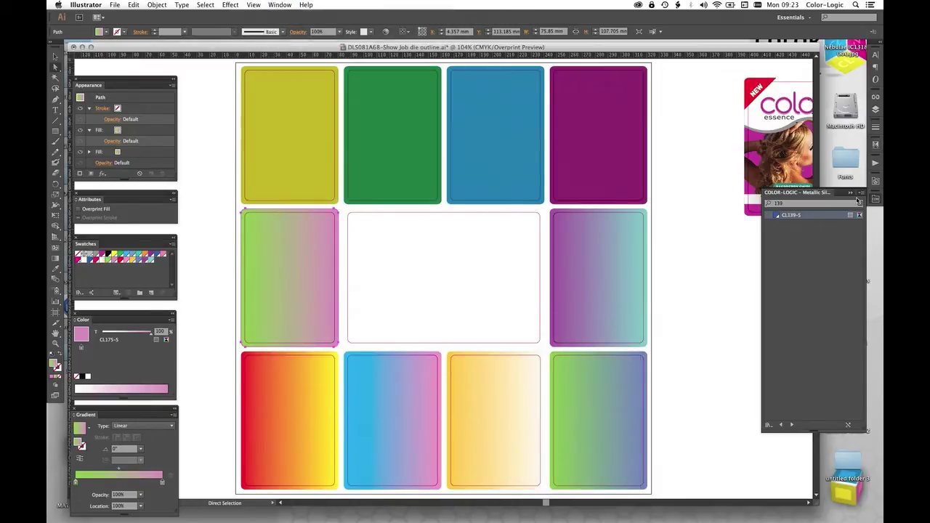
click(862, 204)
drag(862, 230, 862, 272)
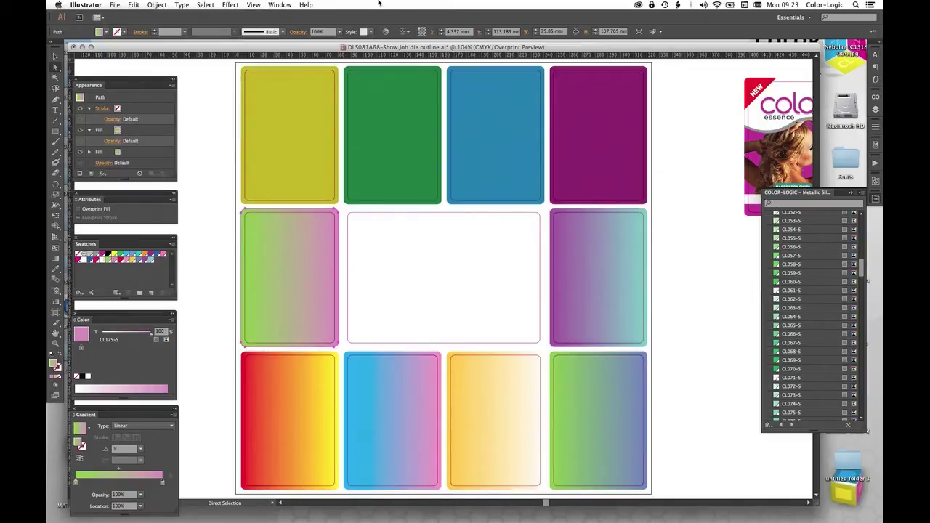
- Load the COLOR-LOGIC - Metallic Silver.aia action set and deselect the label background
click(282, 5)
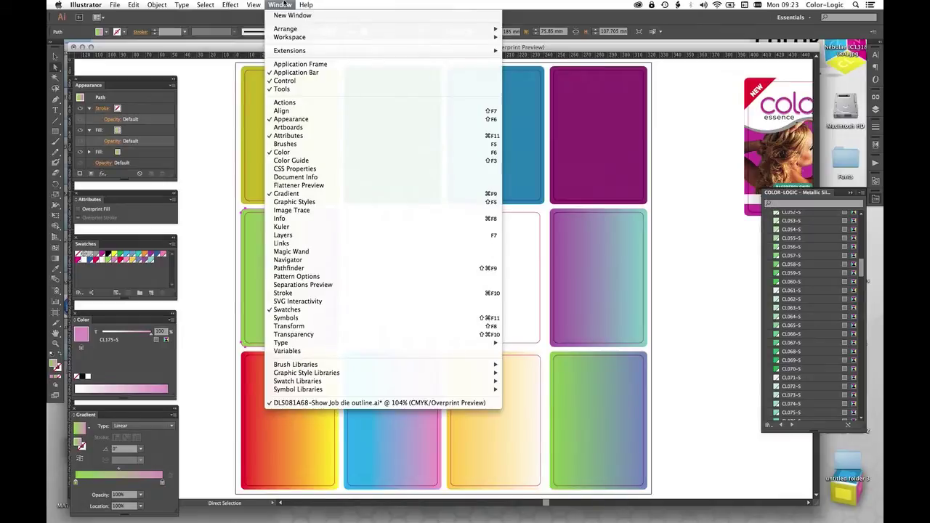
click(298, 102)
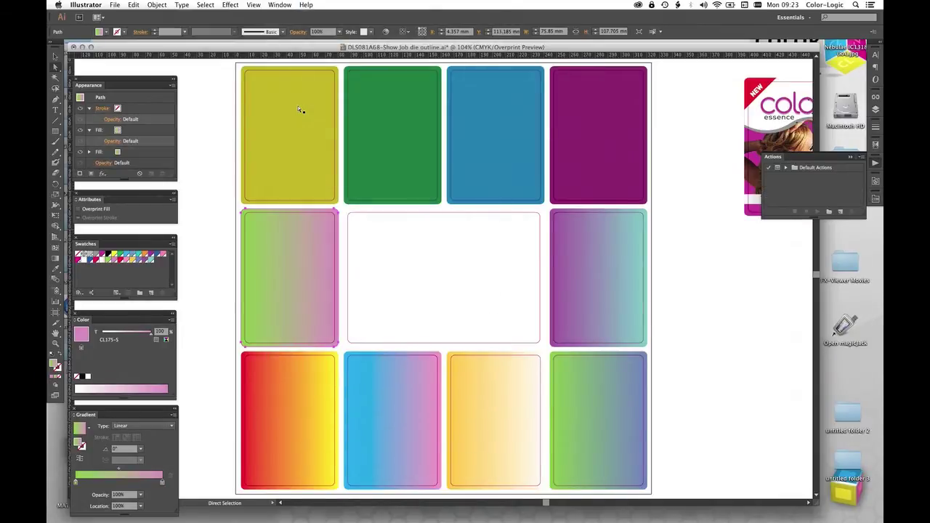
click(862, 159)
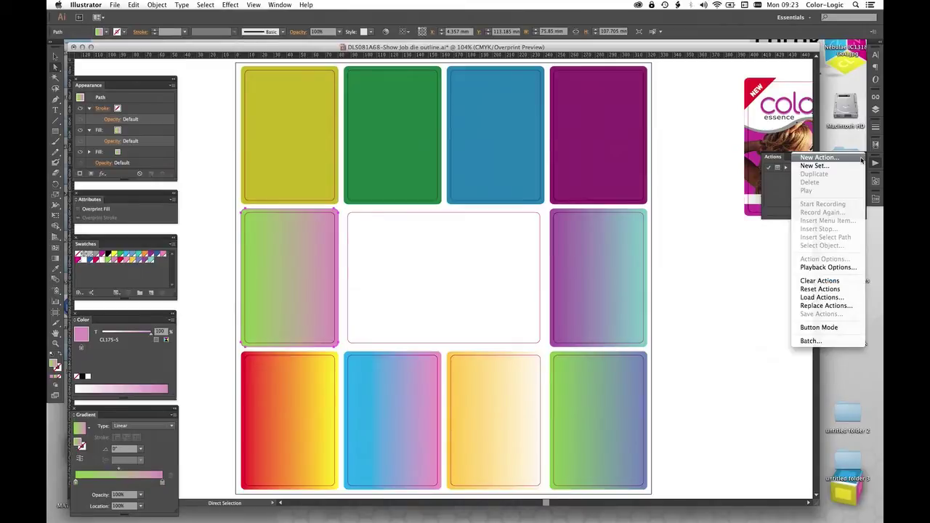
click(820, 297)
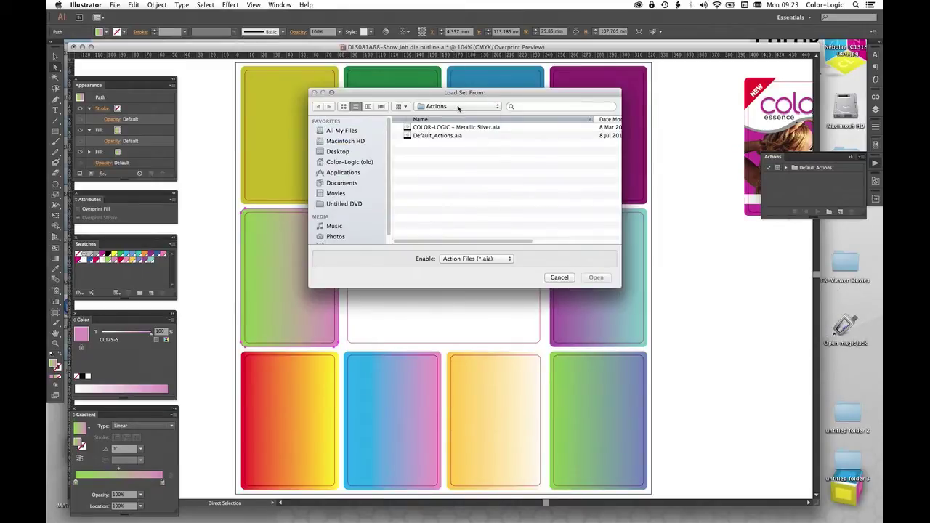
click(459, 109)
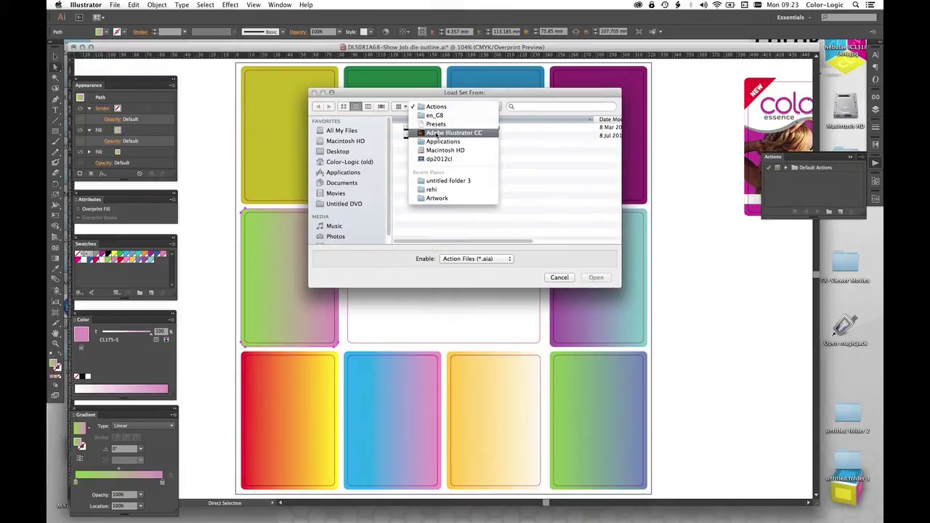
click(480, 107)
click(457, 128)
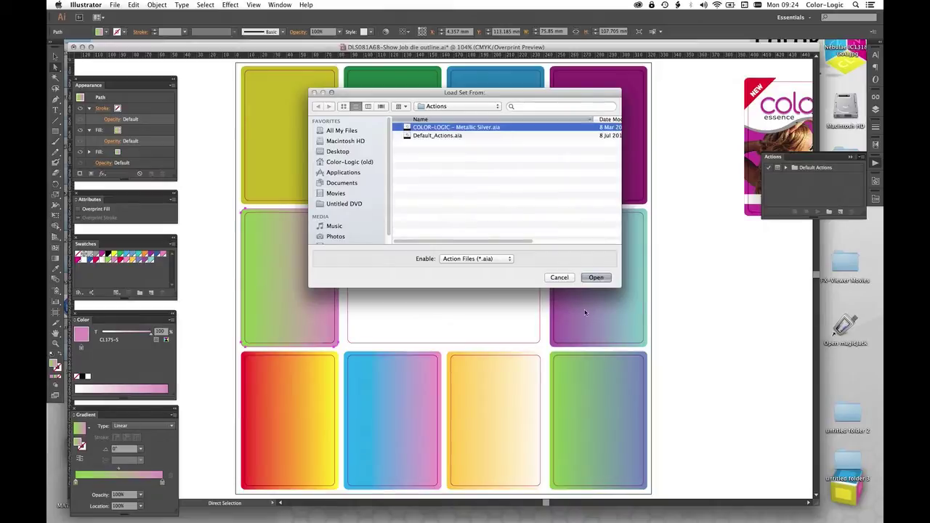
click(596, 278)
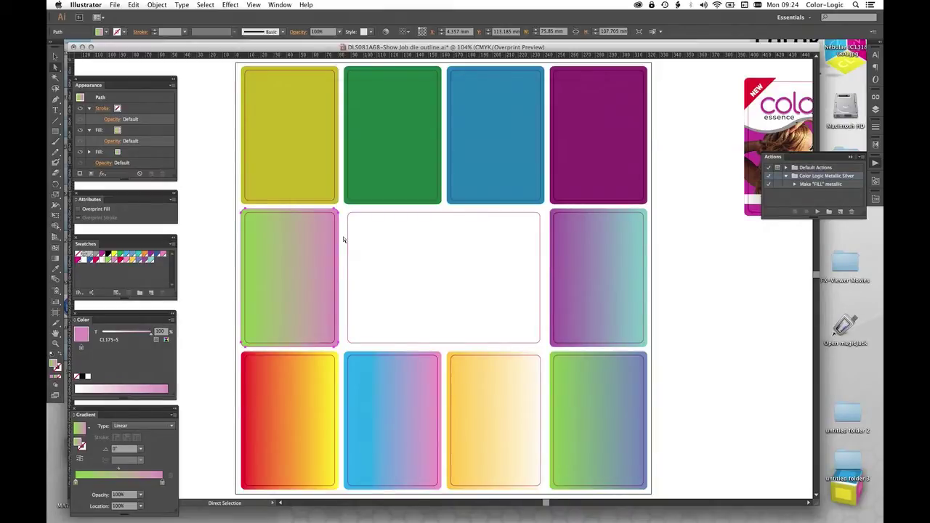
click(723, 263)
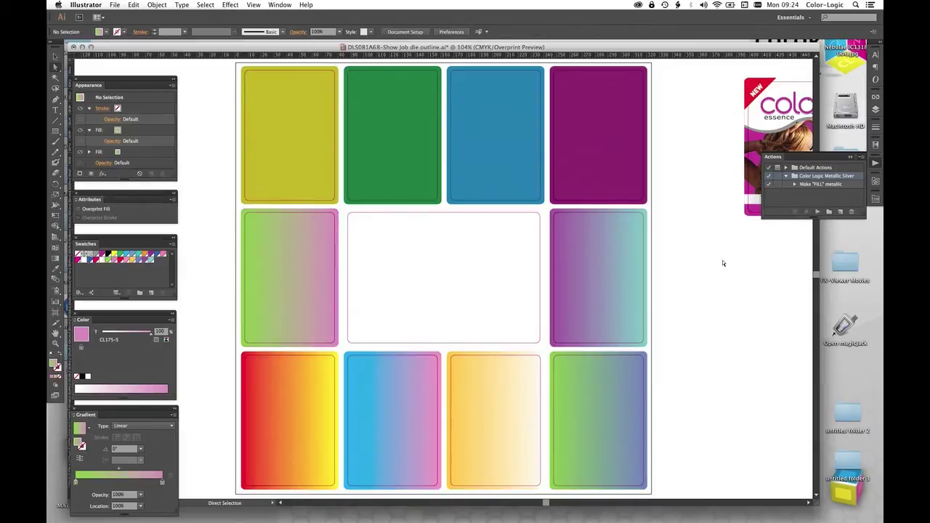
- Reopen the COLOR-LOGIC - Metallic Silver Swatches library, select the green-to-pink label background and inspect both of its gradient end stops
click(280, 4)
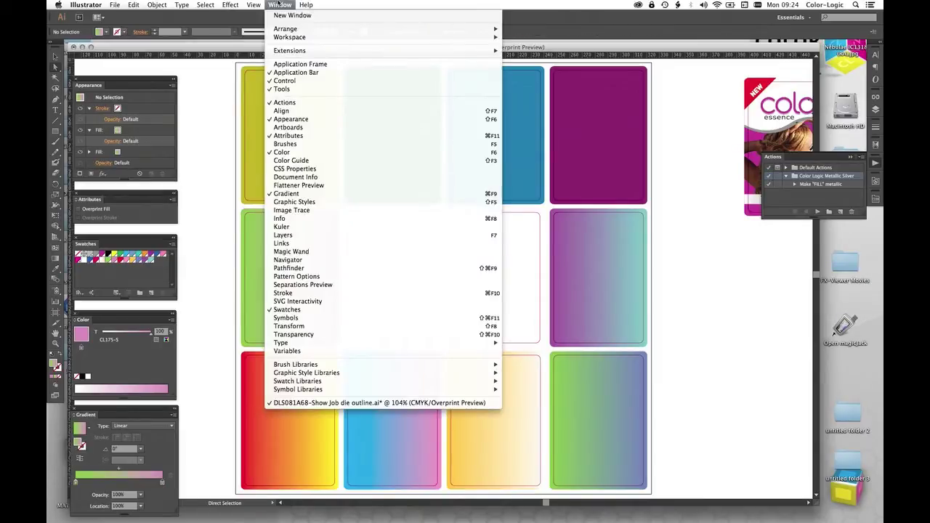
mouse_move(320, 381)
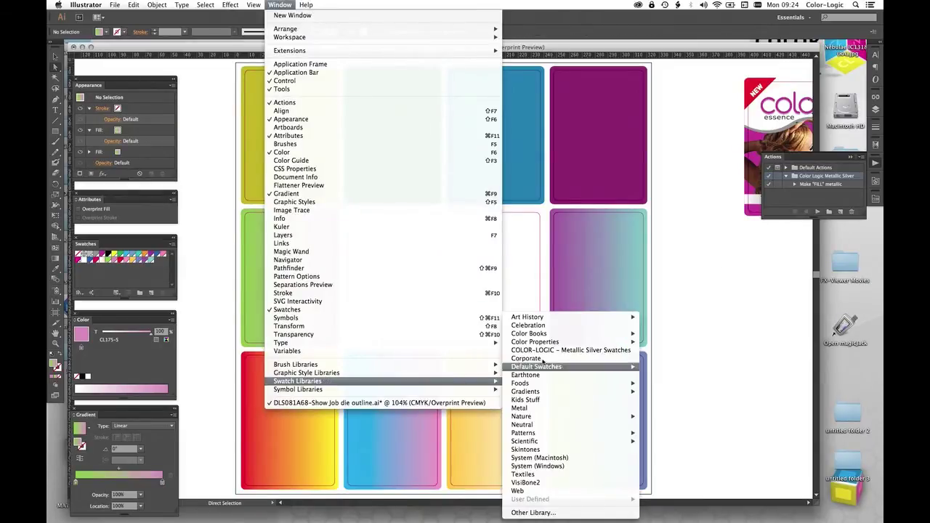
click(559, 351)
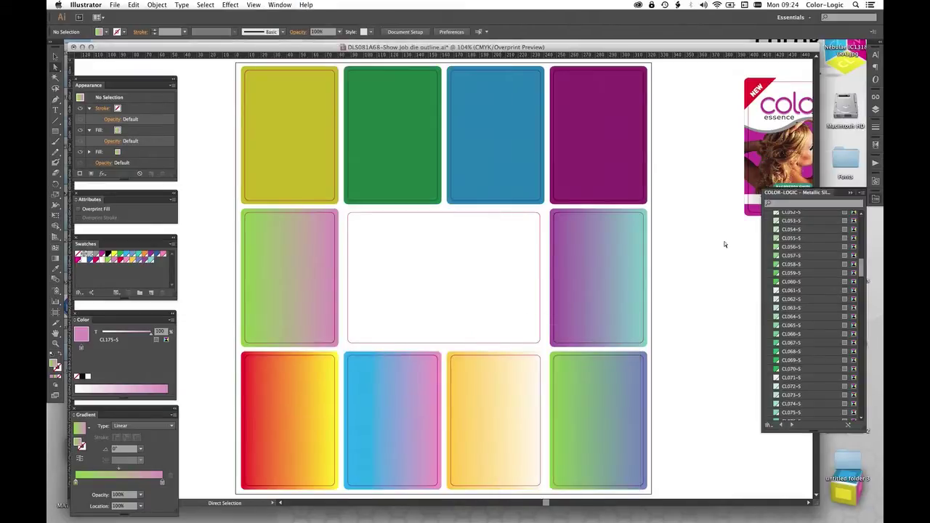
drag(861, 271, 861, 222)
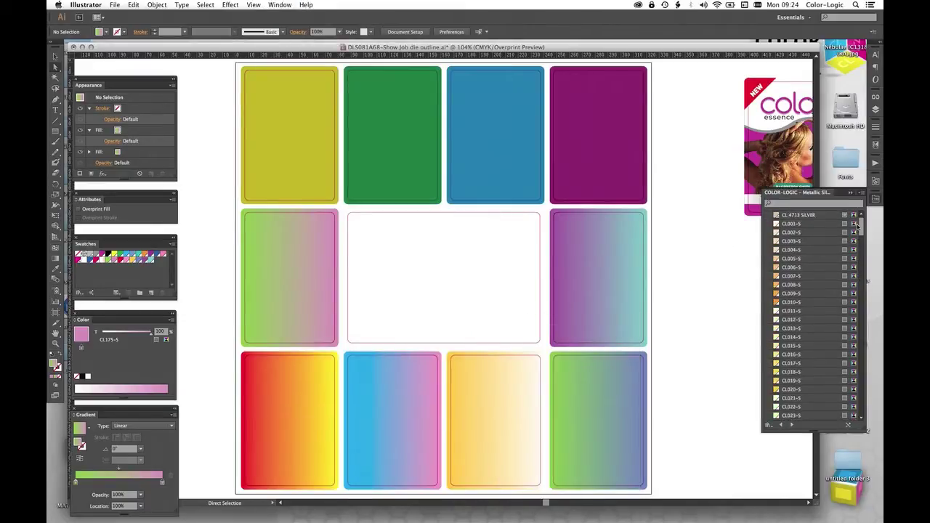
click(246, 289)
click(76, 482)
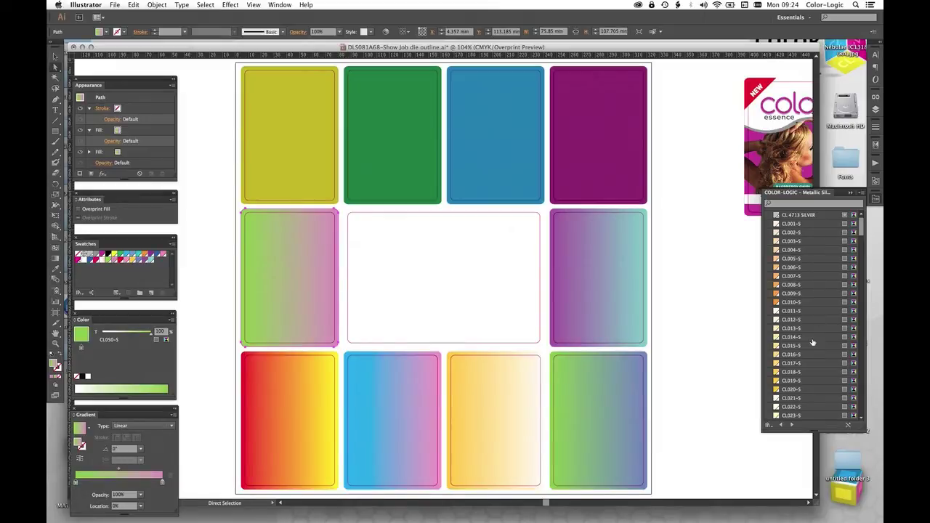
click(164, 484)
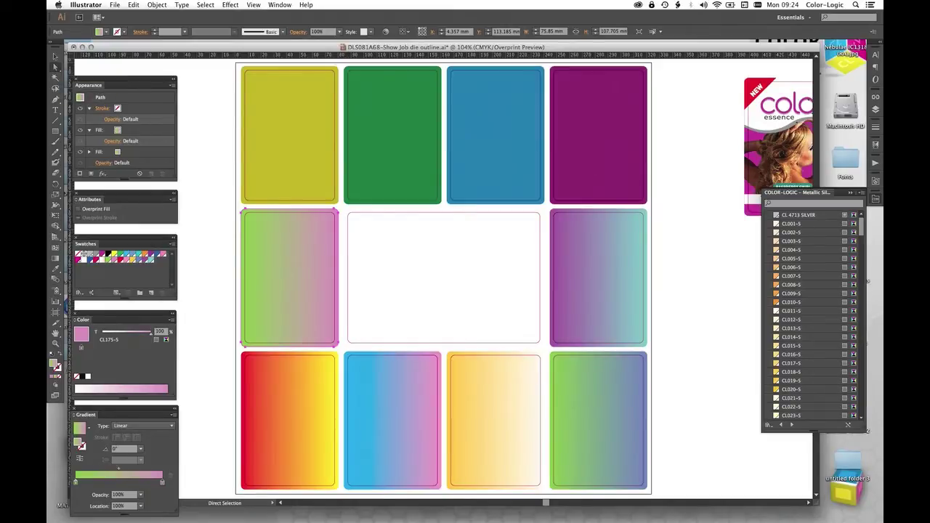
- Run the Make "FILL" metallic action on the selected green-to-pink label background and deselect it
click(875, 163)
click(816, 185)
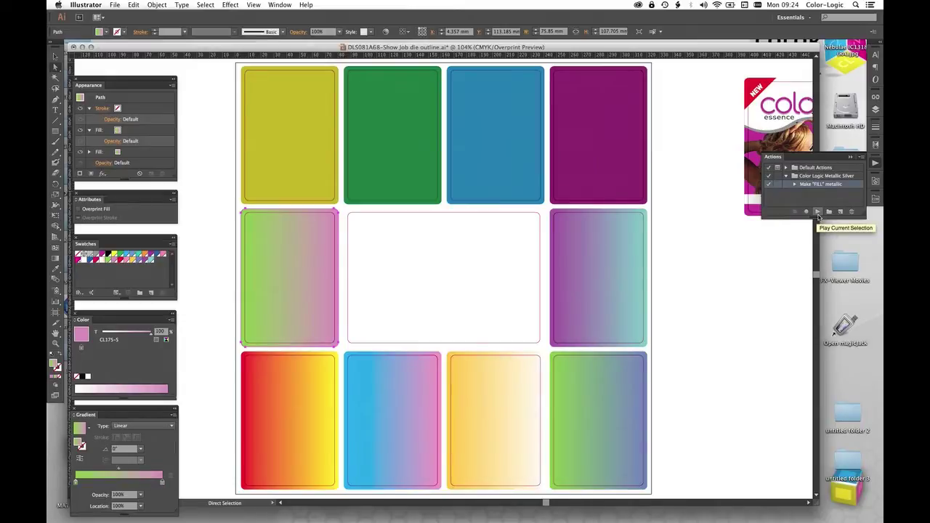
click(819, 212)
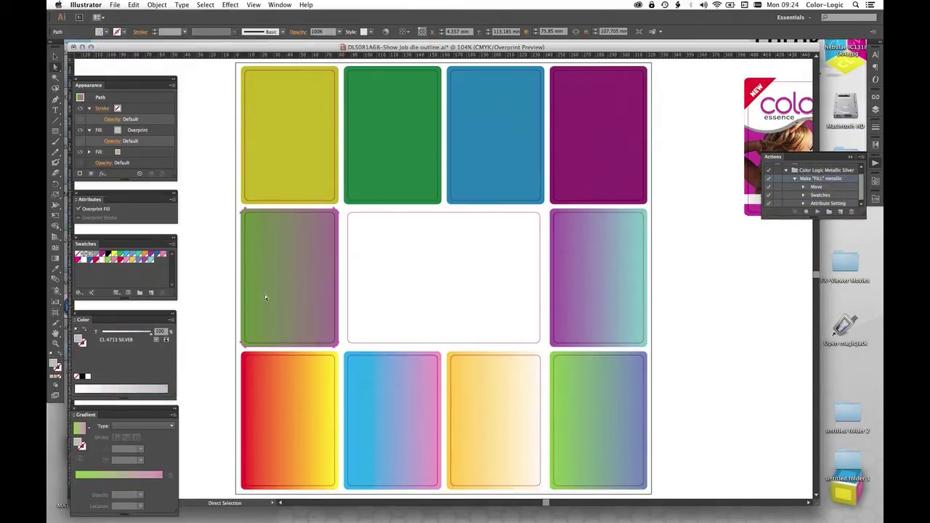
click(703, 299)
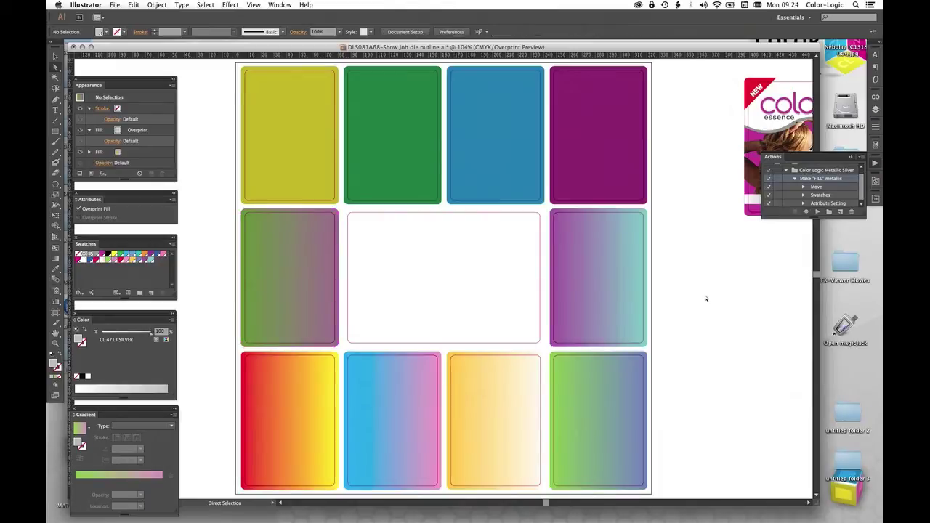
- Select the purple-to-teal label background and run the Make "FILL" metallic action on it
click(876, 183)
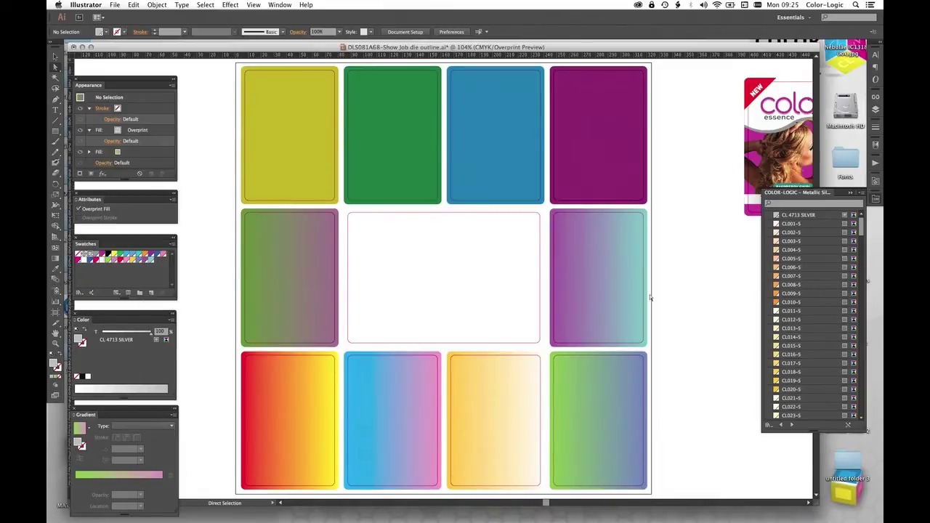
click(585, 255)
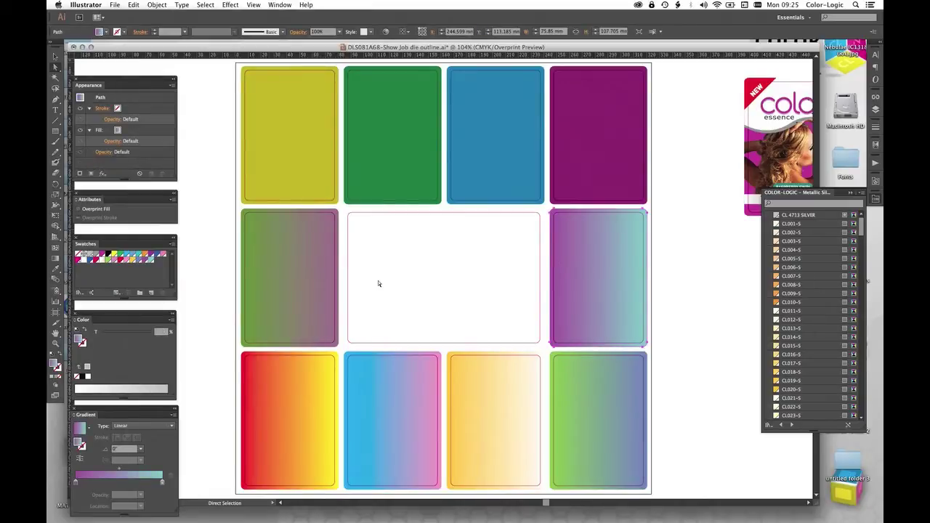
click(875, 163)
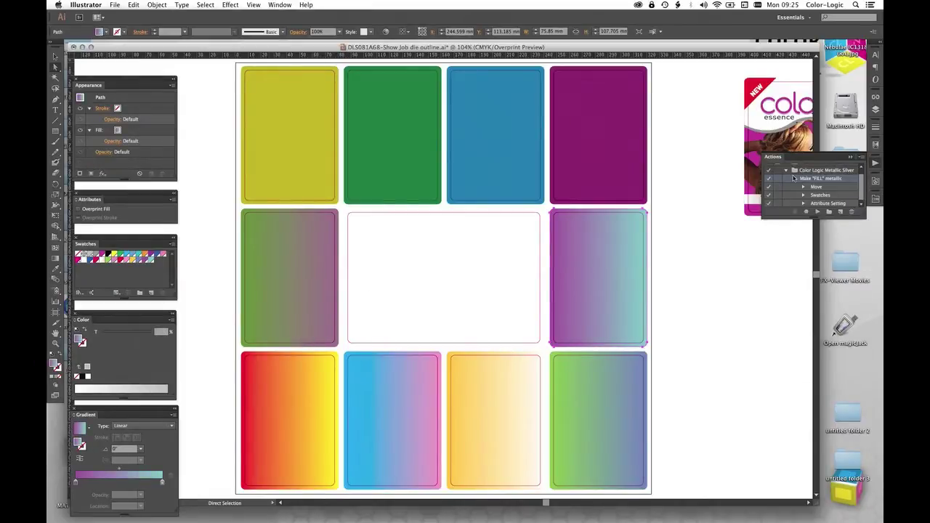
click(818, 212)
- Run the Make "FILL" metallic action on each of the four gradient label backgrounds in the lowest row and deselect
click(315, 411)
click(818, 211)
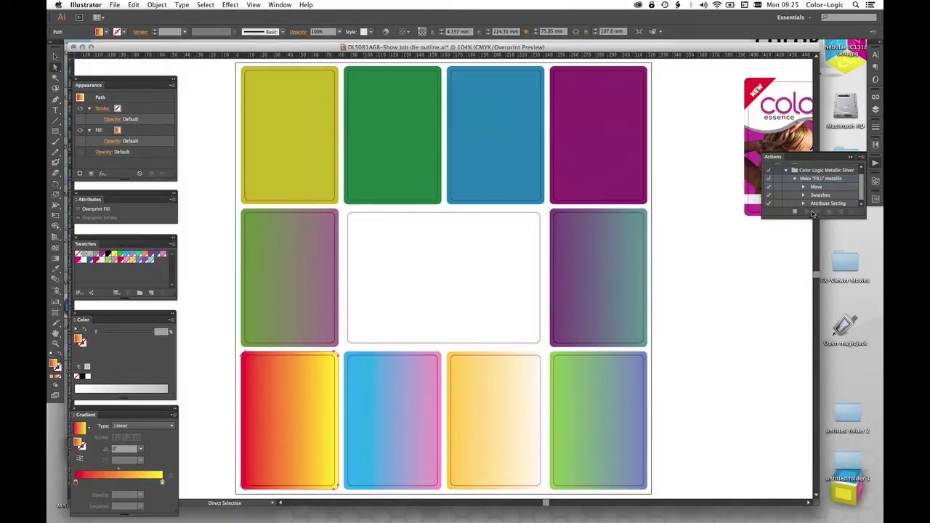
click(409, 391)
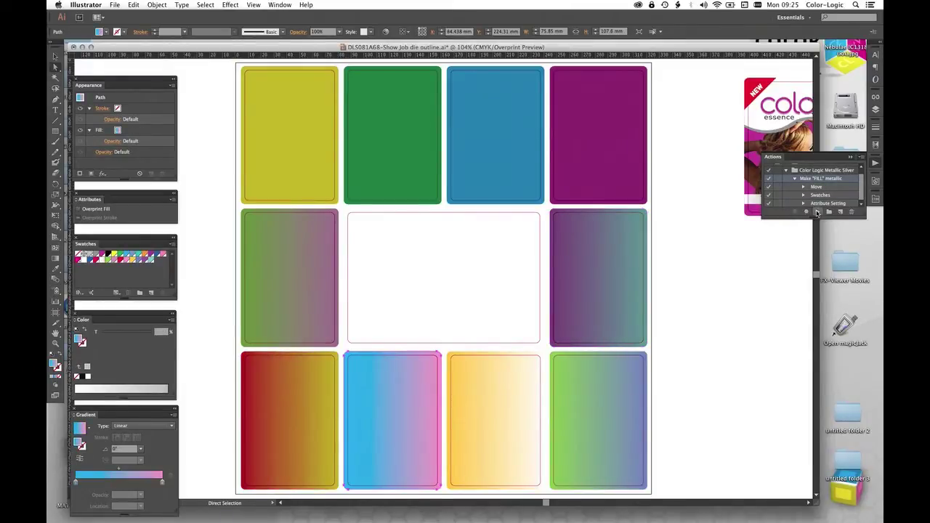
click(509, 402)
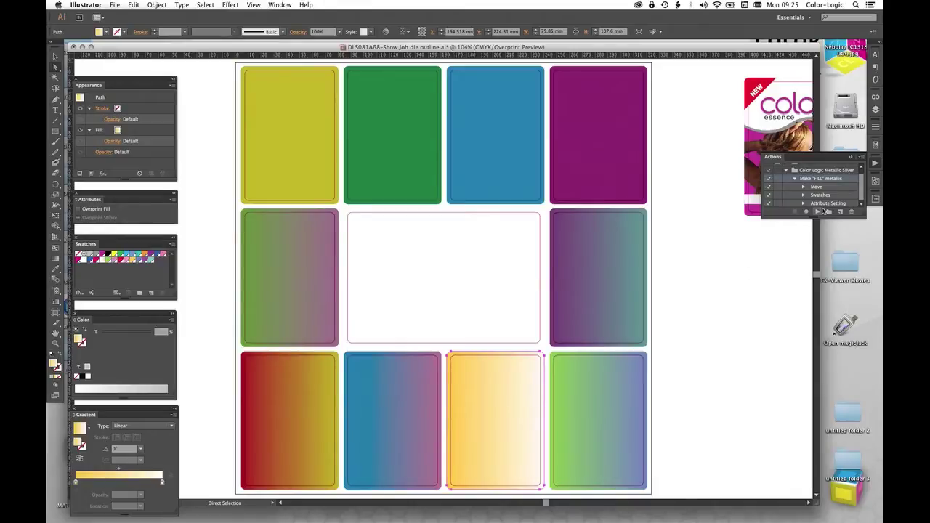
click(602, 422)
click(818, 212)
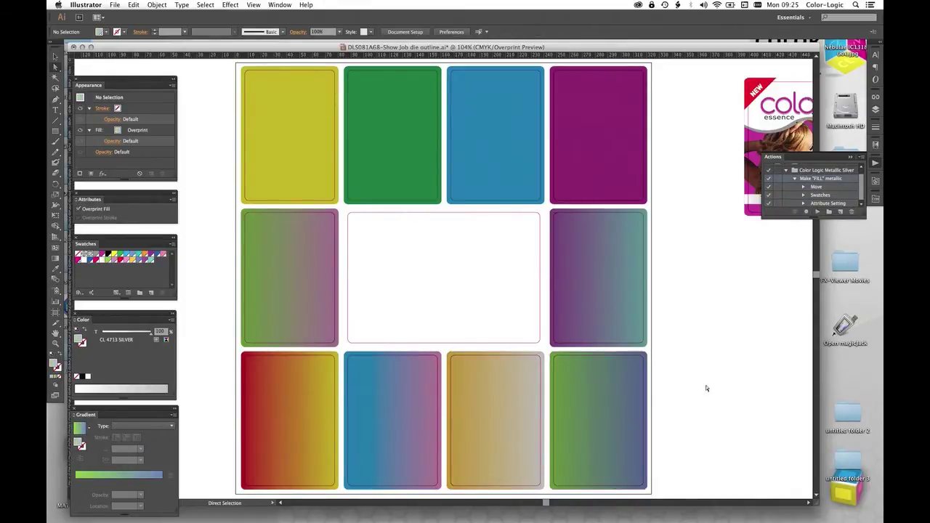
- Check the silver plate of all label backgrounds by hiding the CMYK inks in the Separations Preview, and show the inks again
click(875, 144)
click(772, 160)
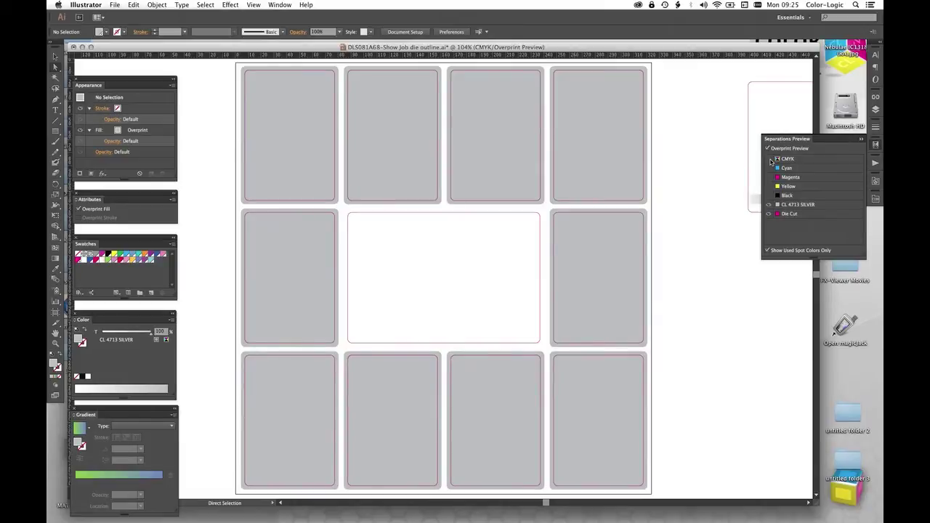
click(772, 160)
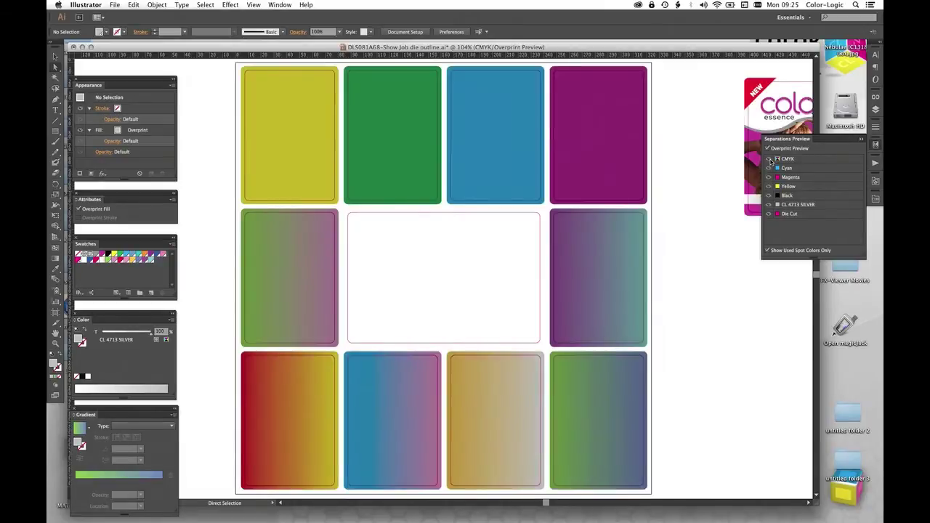
- Show the Effect pattern layer and release the clipping mask of the flourish pattern on the yellow label
click(875, 109)
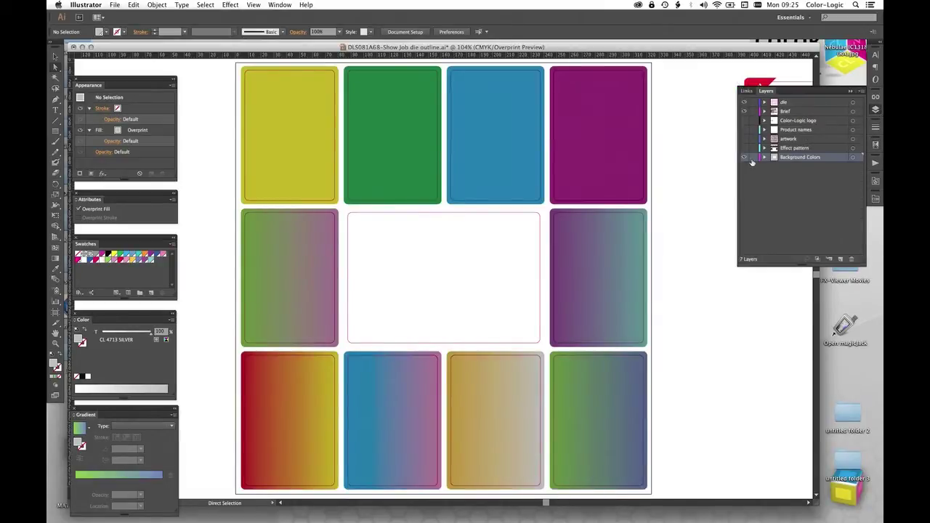
click(744, 148)
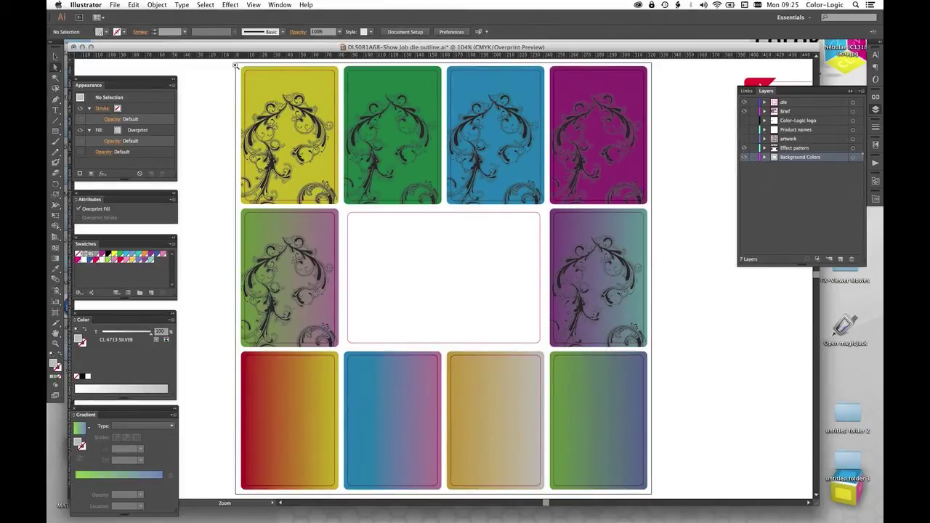
key(super)
super+click(315, 120)
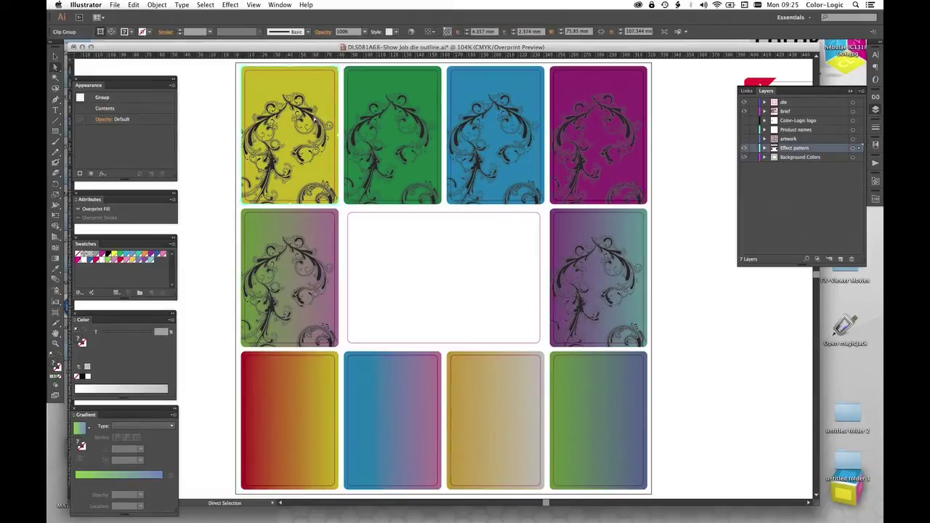
click(157, 6)
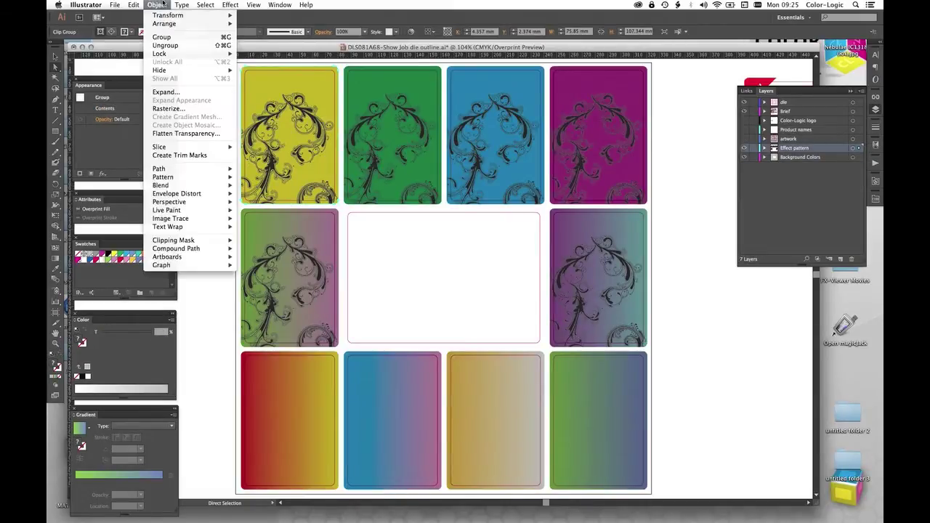
mouse_move(174, 249)
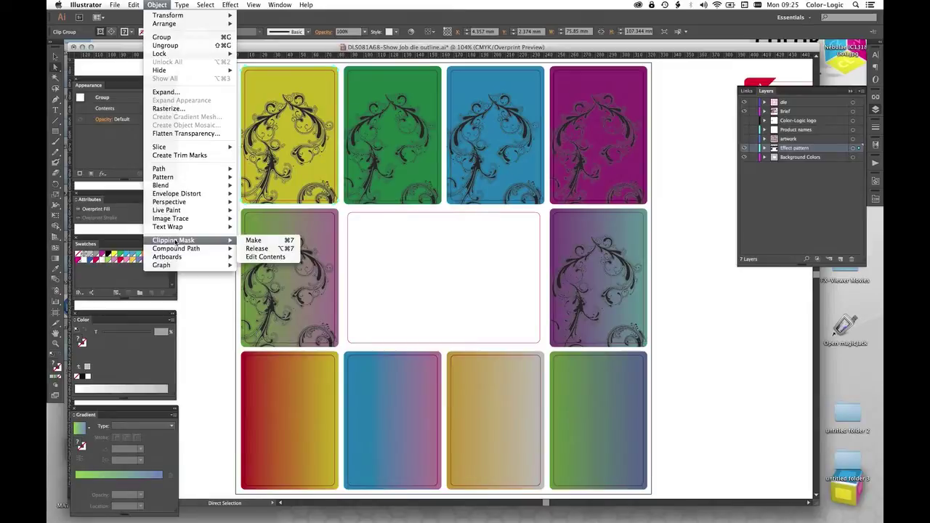
click(257, 248)
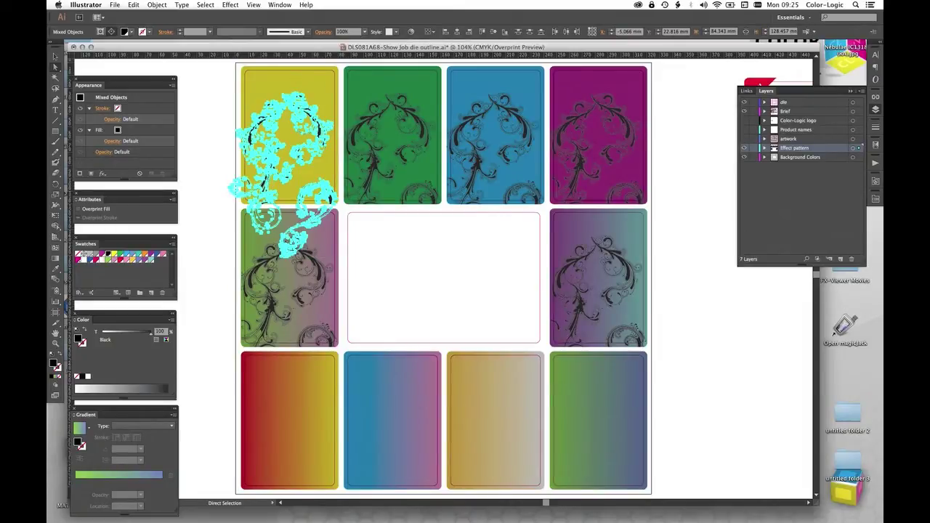
- Apply the CL030-S Dimensional-FX graphic style to the released flourish pattern on the yellow label
click(877, 199)
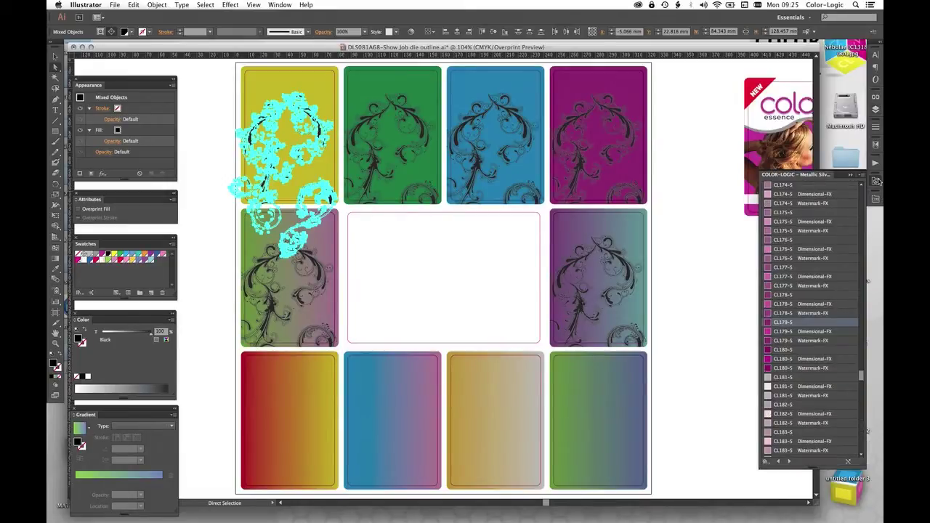
drag(861, 375, 867, 228)
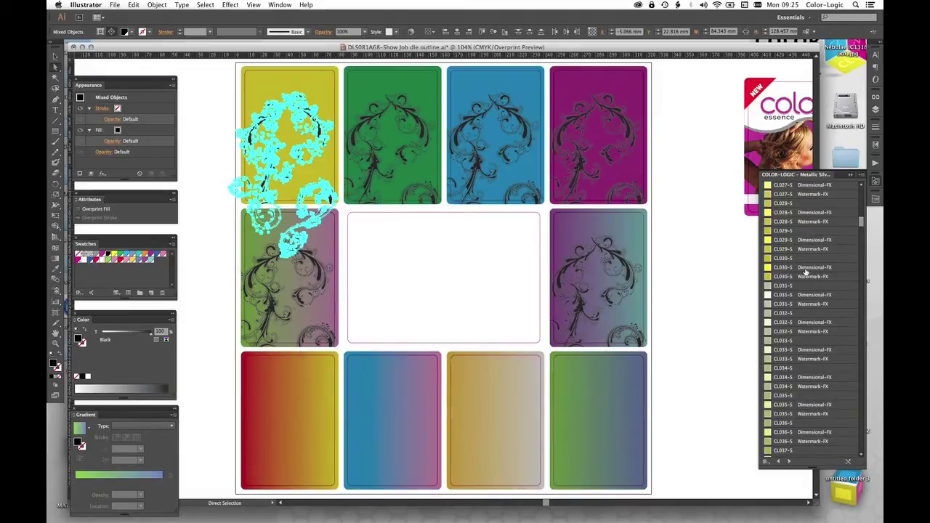
click(806, 267)
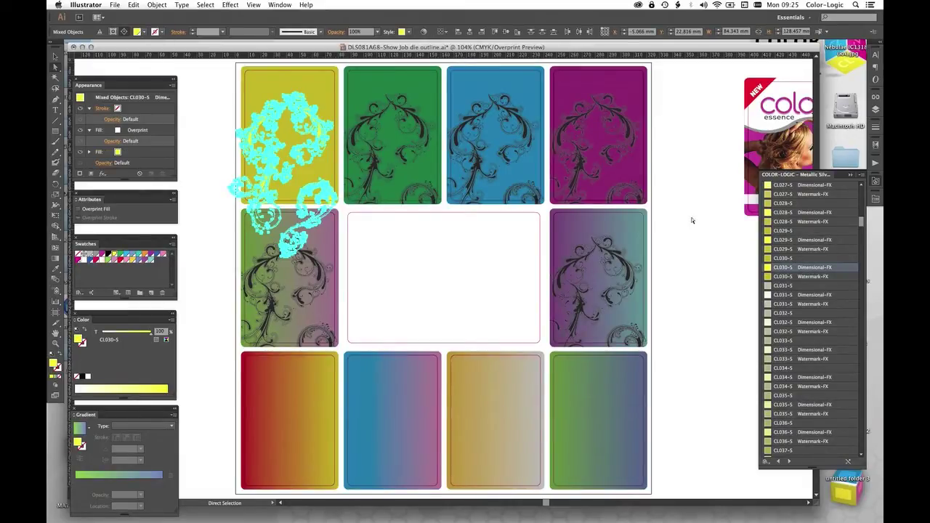
- Deselect the yellow label's flourish and check which metallic style is applied to the green label's background
click(701, 180)
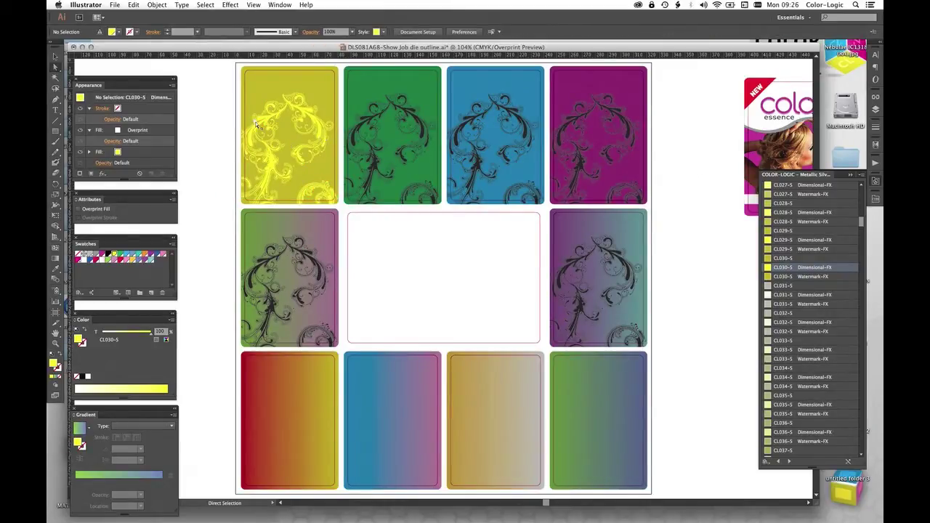
key(v)
key(a)
click(415, 80)
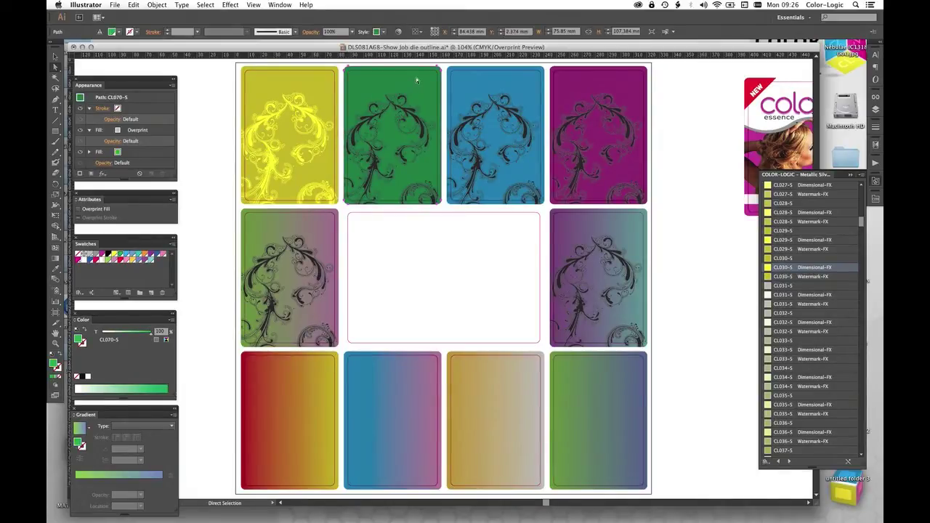
click(199, 141)
key(v)
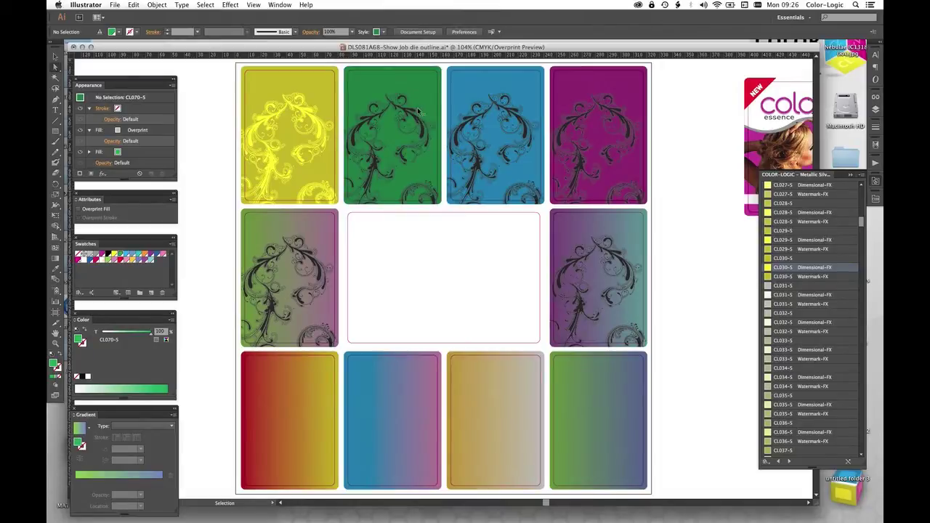
- Edit the contents of the green label's flourish clipping mask and apply the CL070-S Dimensional-FX graphic style to them
click(418, 110)
key(a)
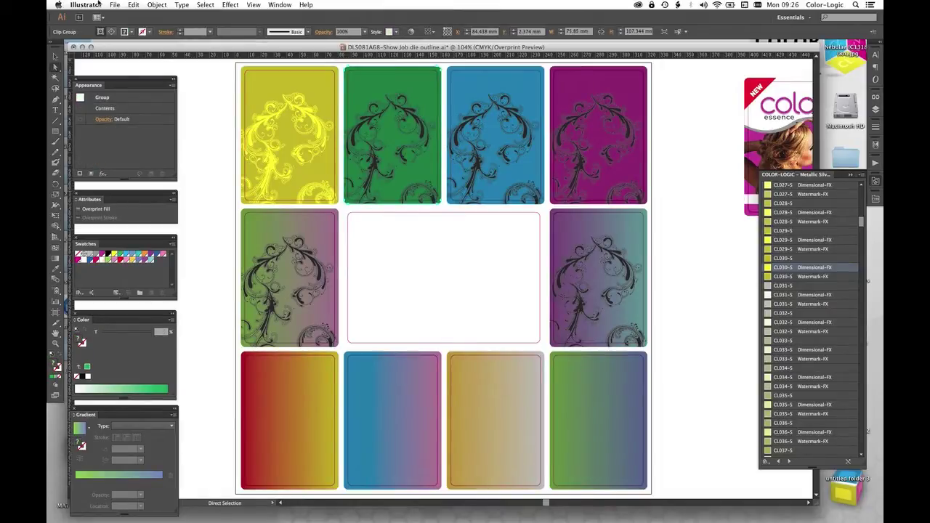
click(157, 4)
mouse_move(183, 241)
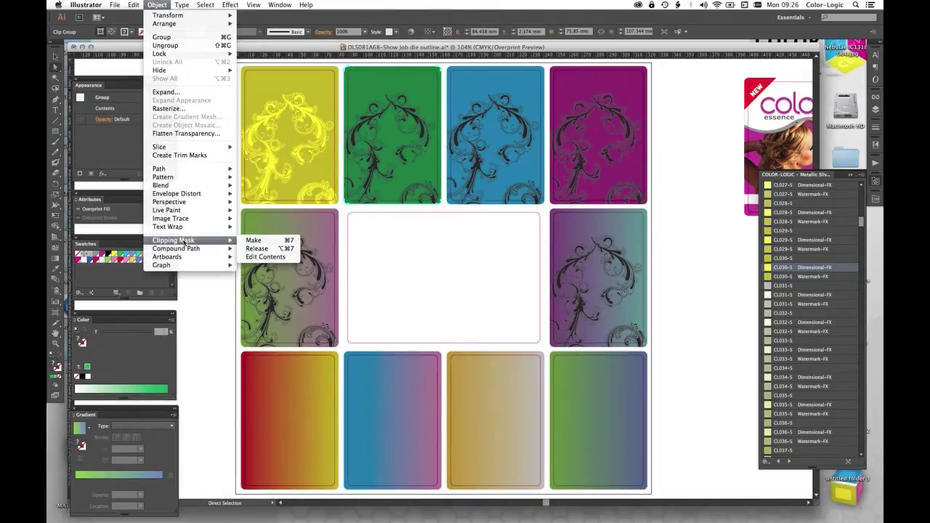
click(256, 248)
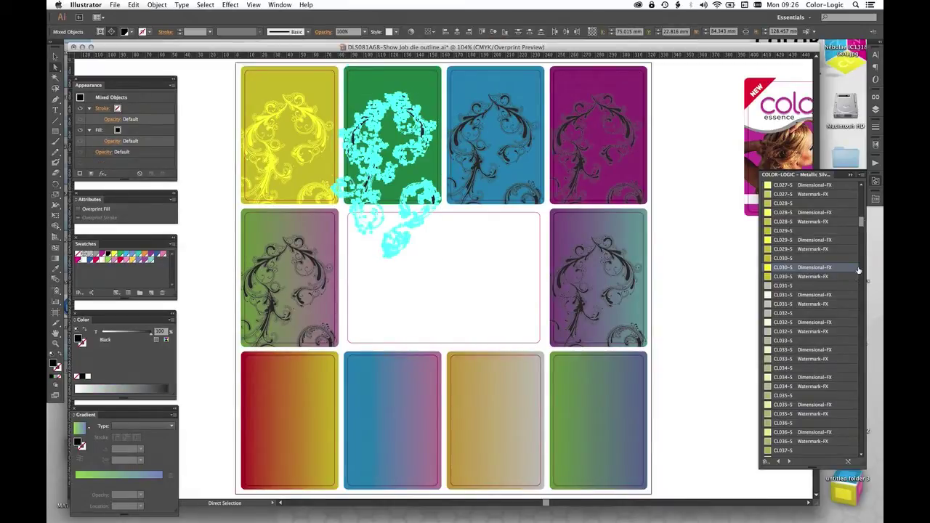
drag(864, 218, 863, 268)
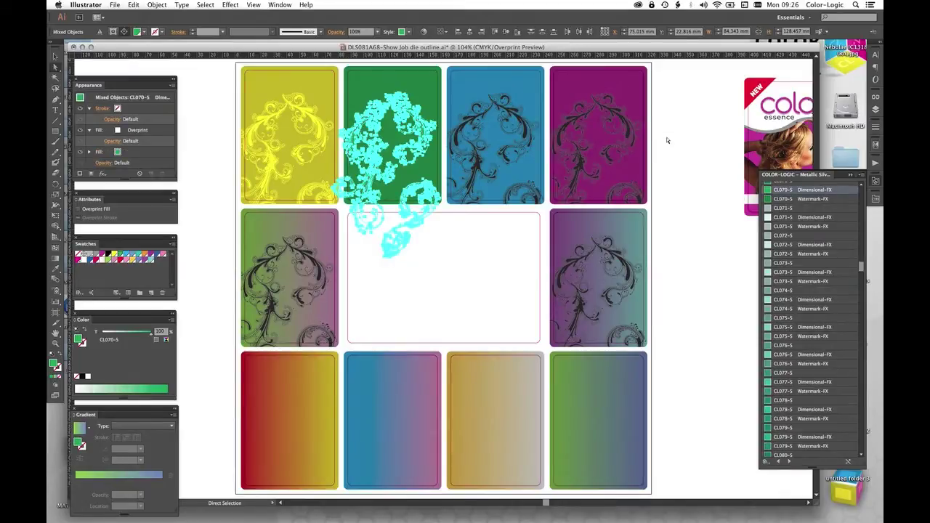
- Check the blue label background's metallic style and start editing the contents of its flourish clipping mask
click(518, 83)
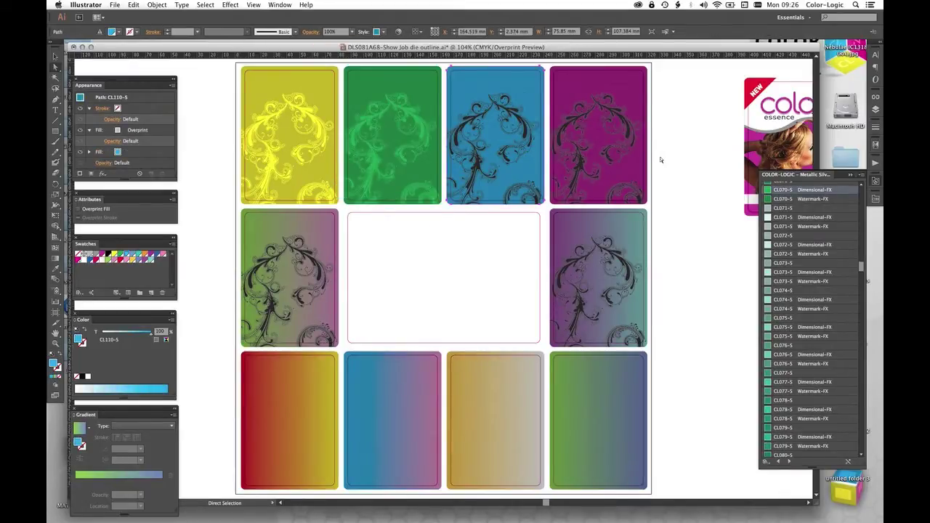
super+click(515, 116)
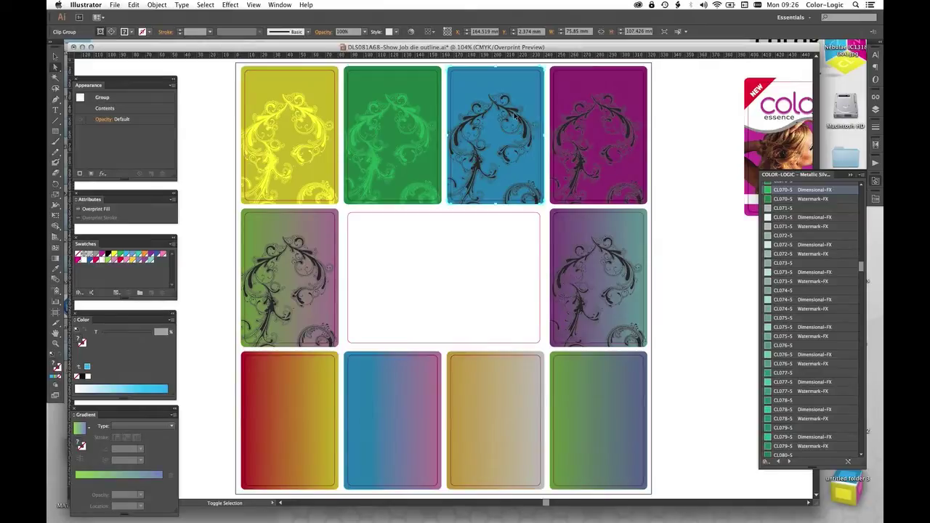
click(156, 5)
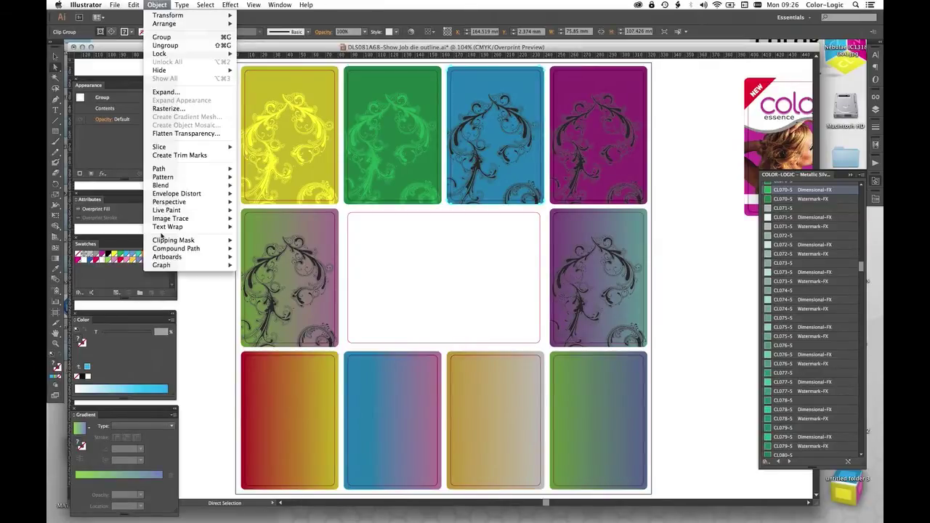
mouse_move(174, 240)
click(442, 344)
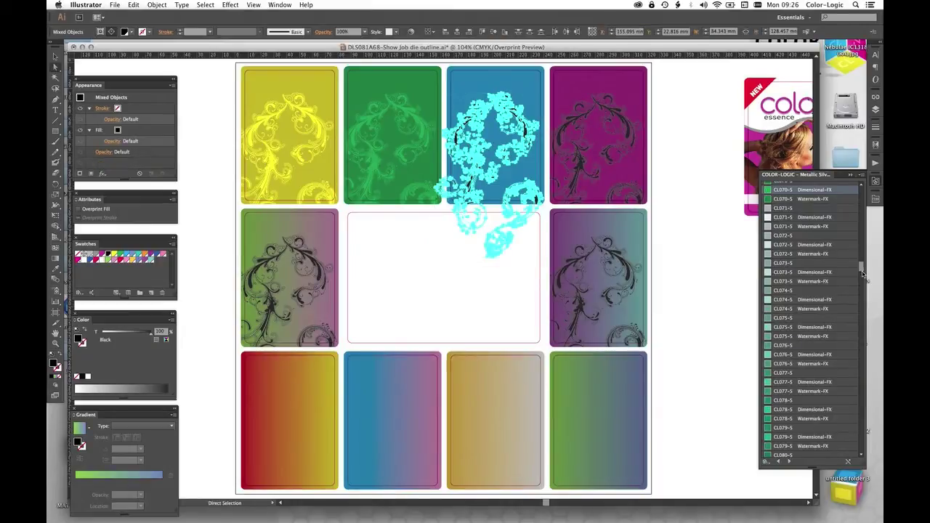
- Apply the CL110-S Dimensional-FX graphic style to the flourish pattern on the blue label and deselect it
scroll(863, 273, down, 10)
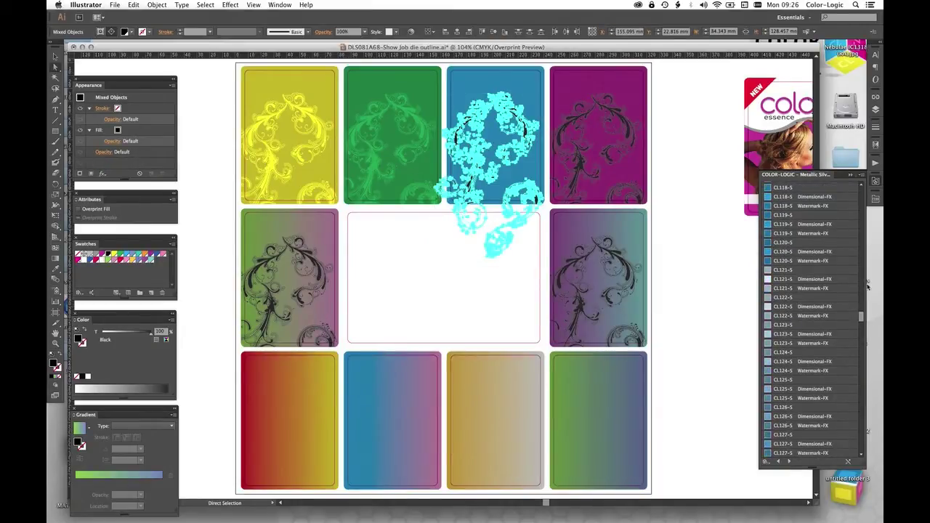
drag(862, 317, 862, 306)
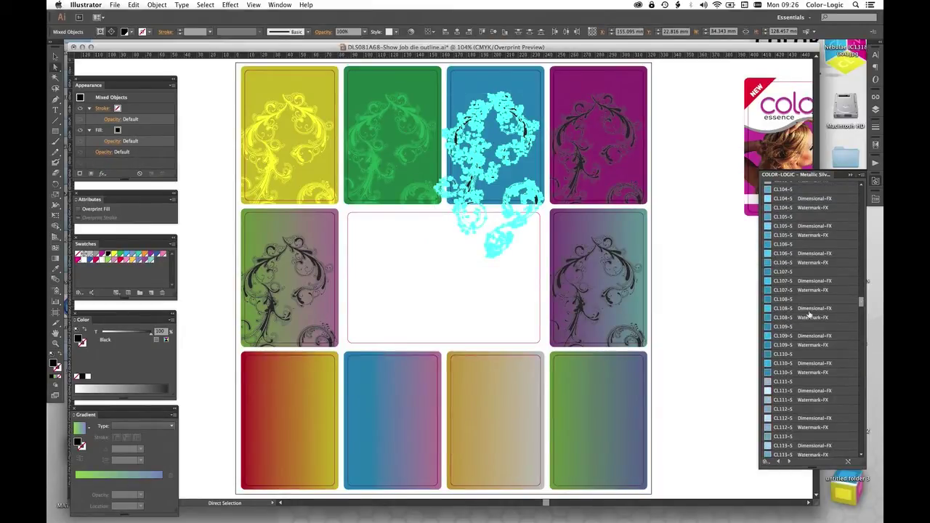
click(800, 354)
click(692, 107)
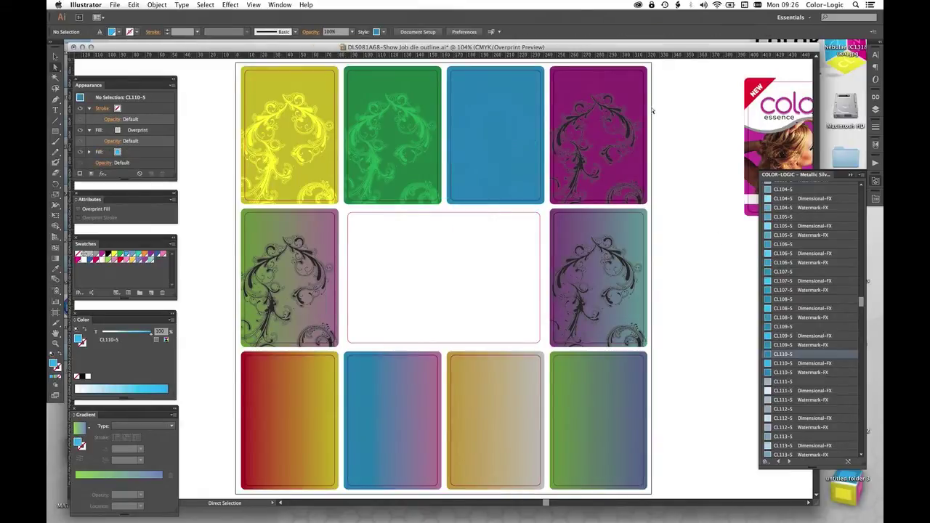
click(531, 132)
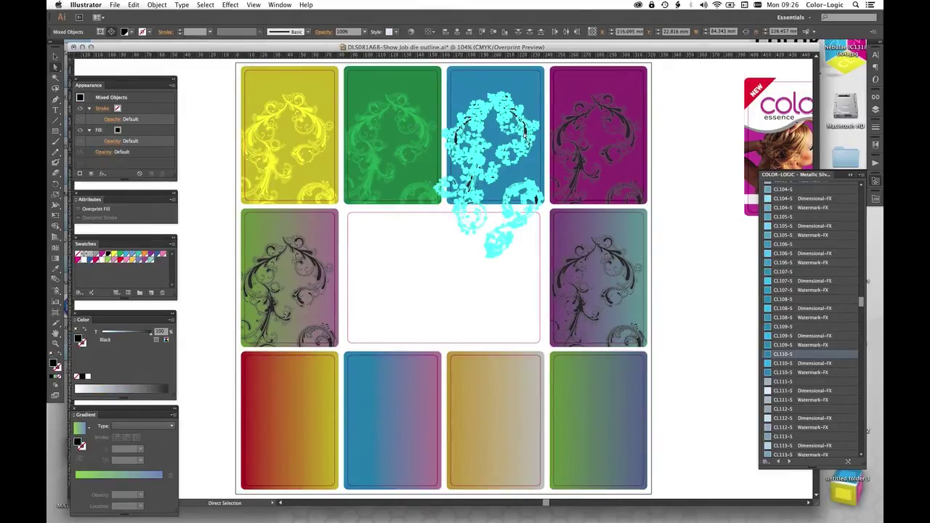
click(800, 362)
click(708, 154)
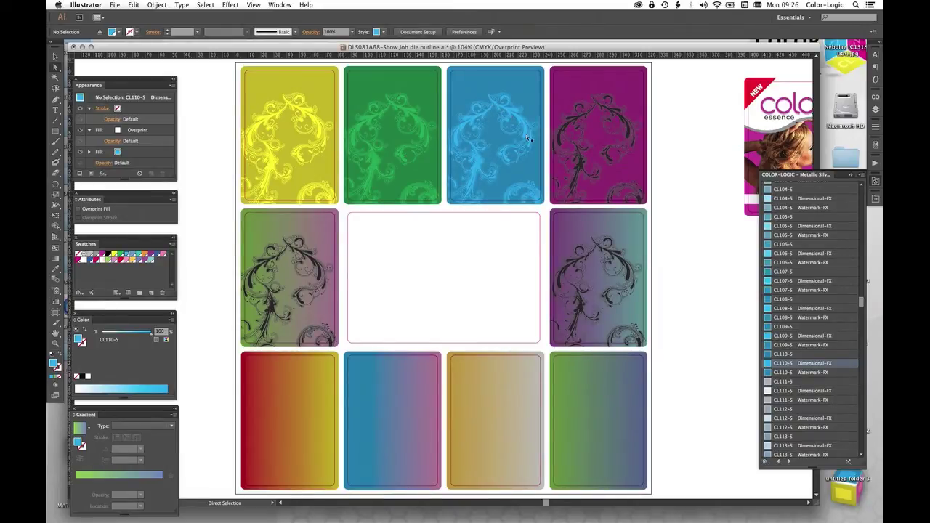
- Check the magenta label background's metallic style and start editing the contents of its flourish clipping mask
key(v)
key(a)
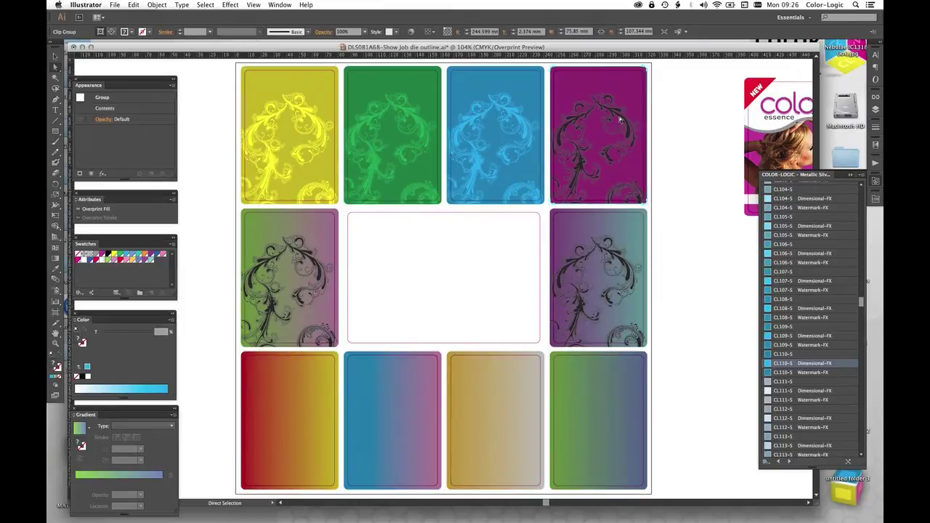
click(617, 81)
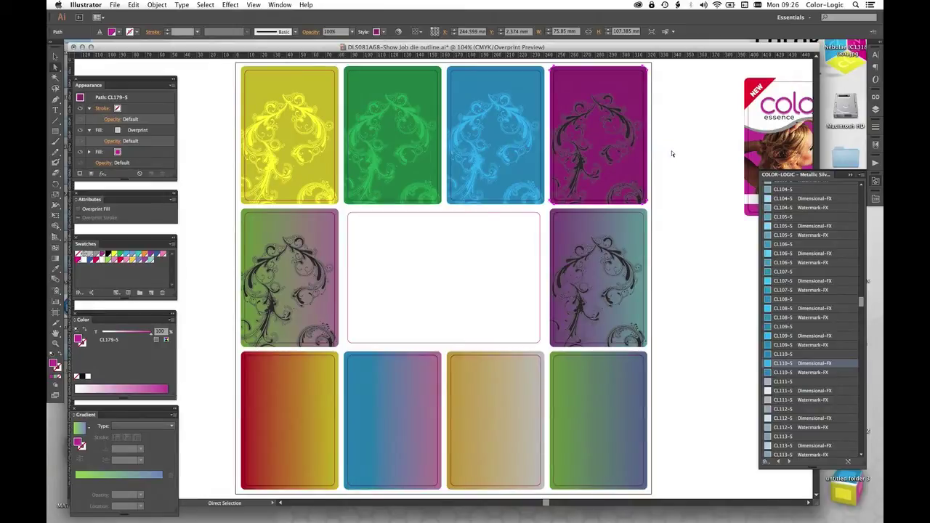
super+click(638, 129)
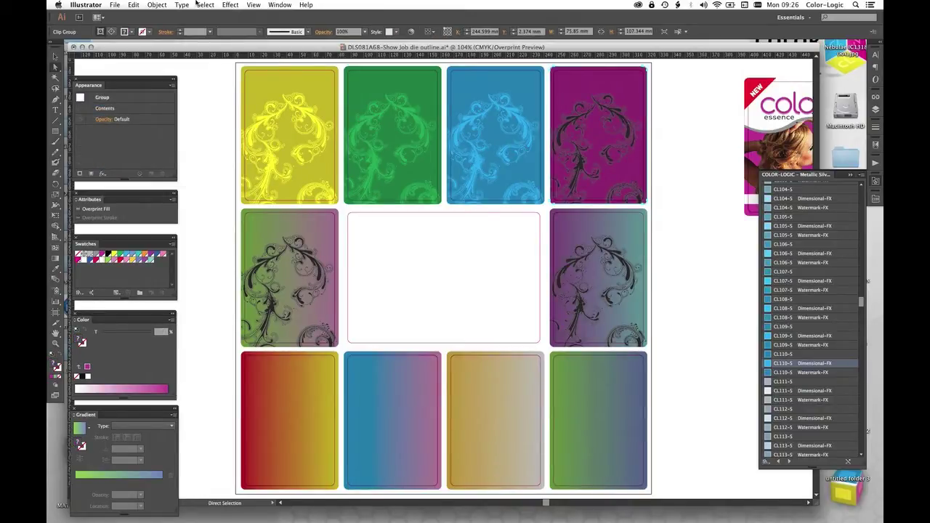
click(157, 5)
mouse_move(204, 240)
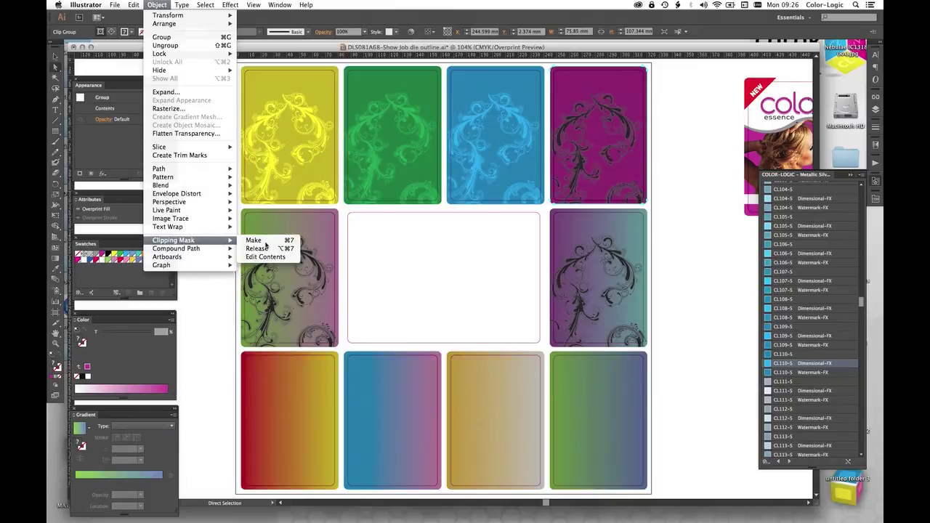
click(258, 248)
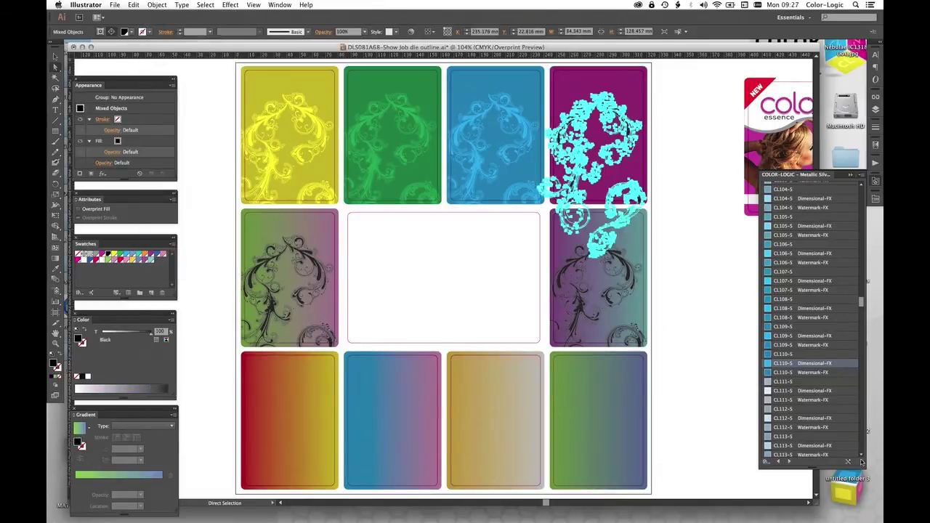
- Apply the CL179-S Dimensional-FX graphic style to the flourish pattern on the magenta label and deselect it
drag(862, 302, 860, 395)
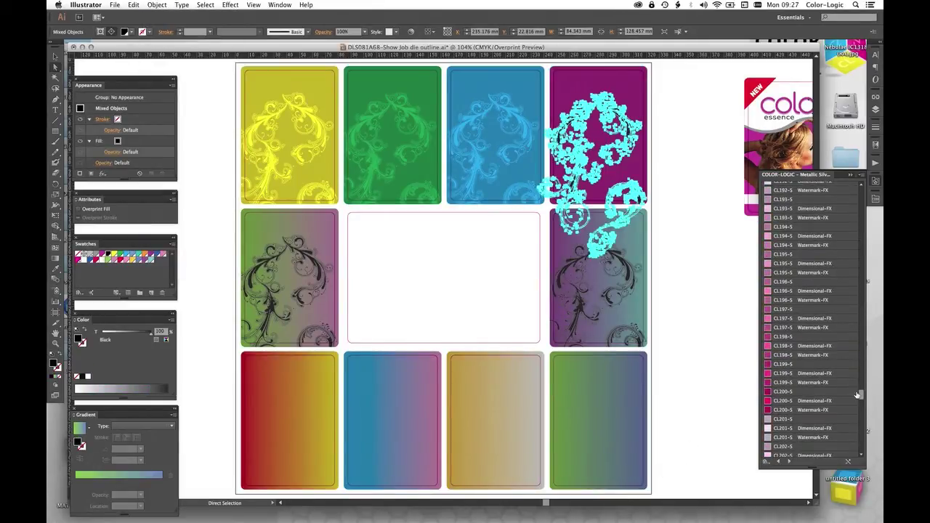
scroll(863, 212, up, 3)
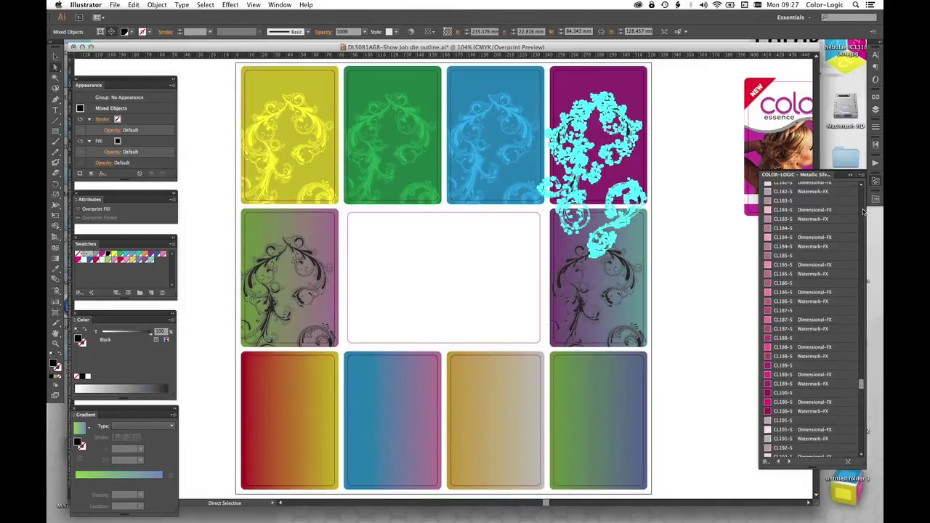
scroll(822, 290, up, 2)
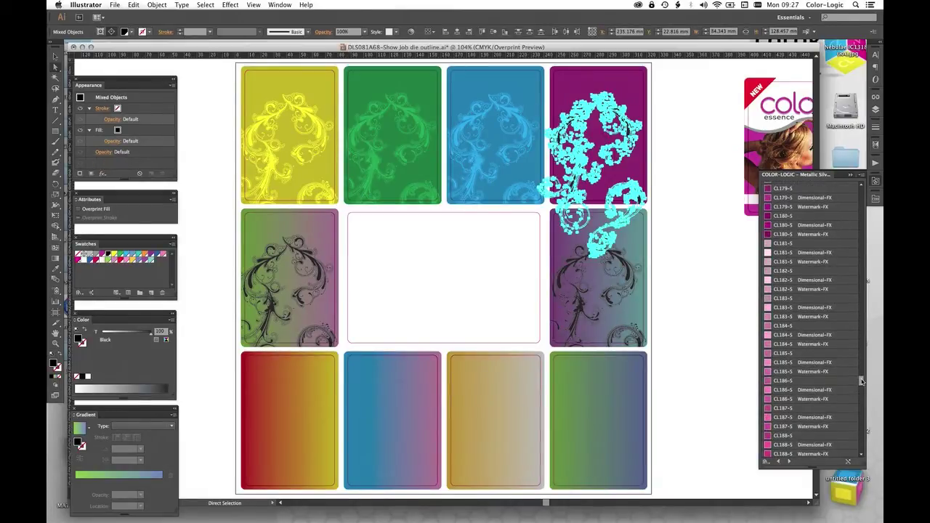
click(805, 220)
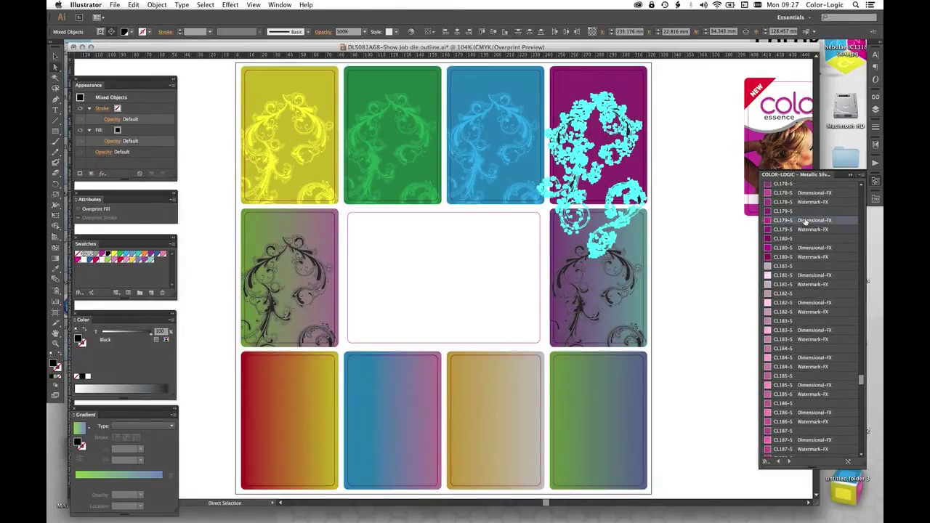
click(704, 165)
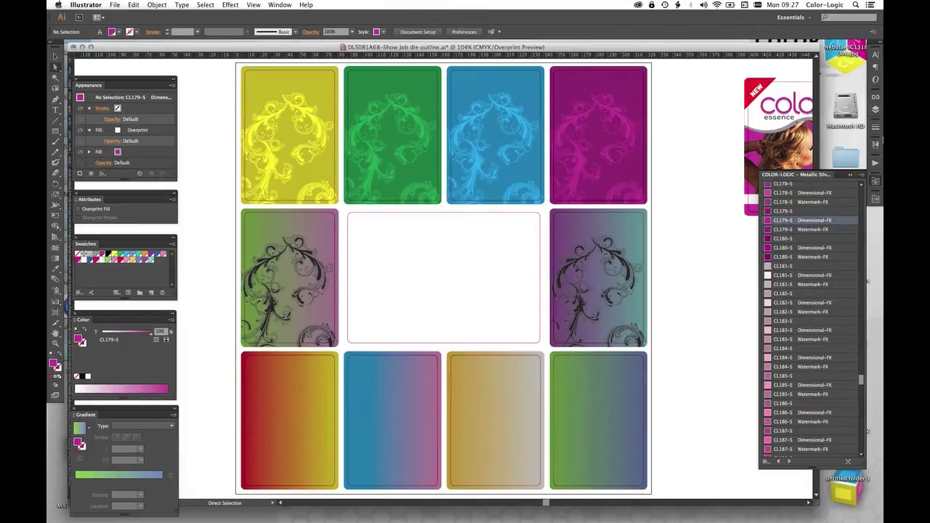
- Inspect the silver plate of the flourish patterns up close by hiding the CMYK inks in the Separations Preview, and show the inks again
click(876, 145)
click(876, 180)
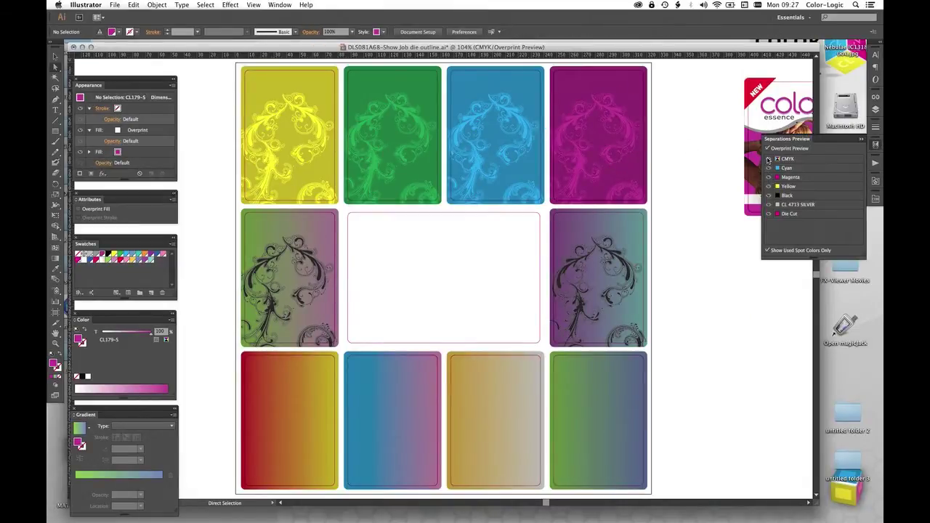
click(768, 160)
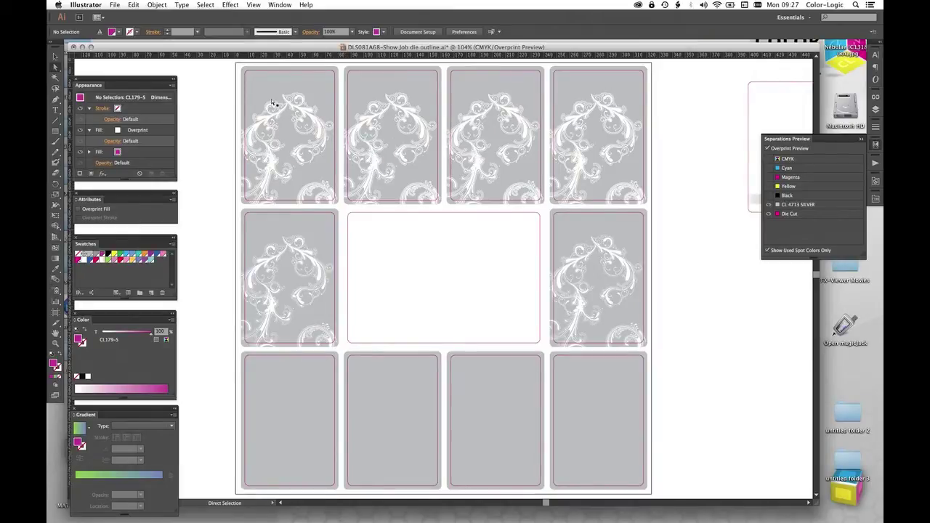
drag(234, 66, 375, 238)
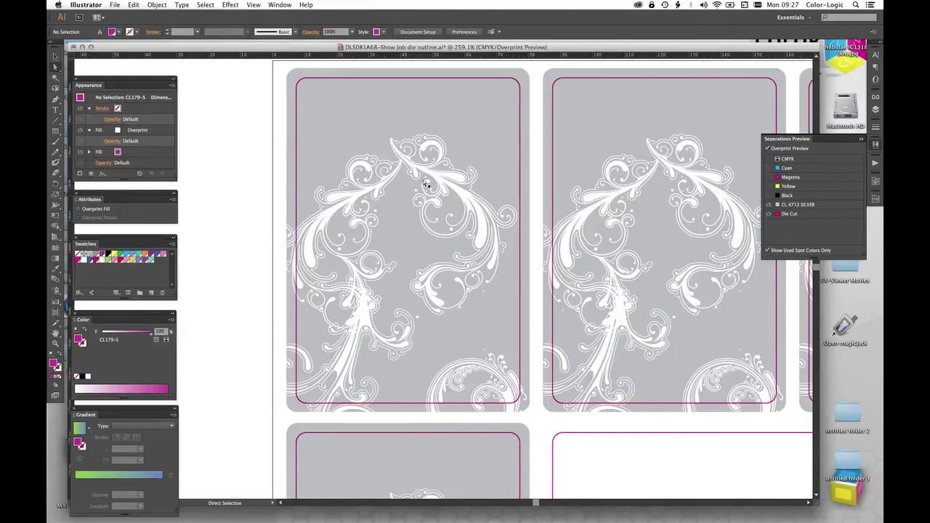
click(769, 160)
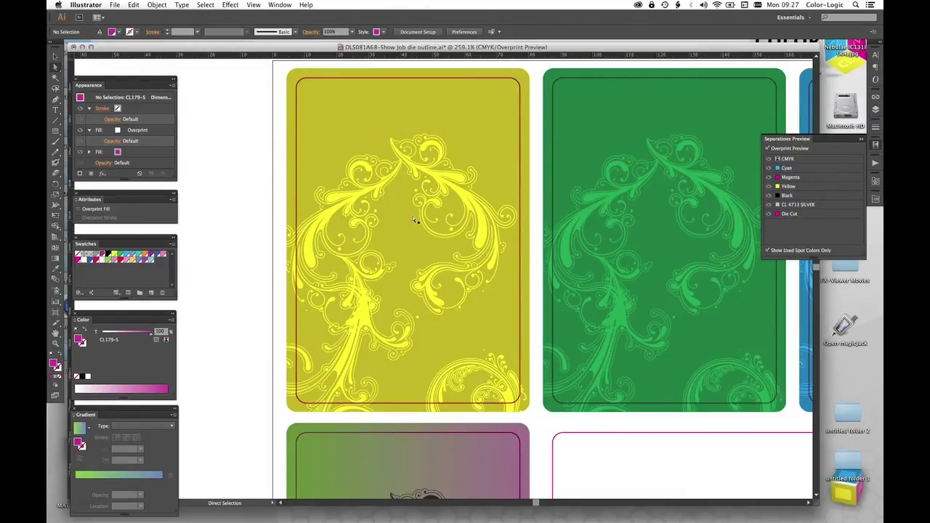
key(super+0)
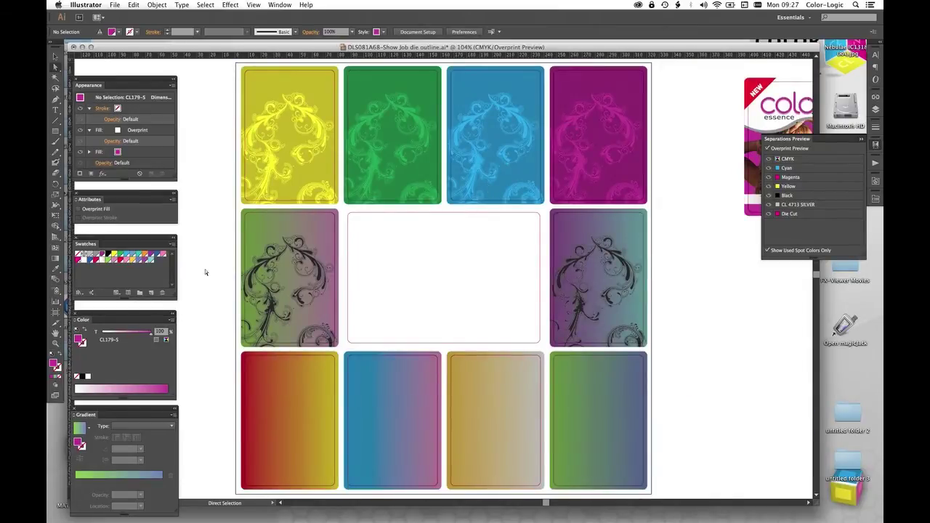
- Select the flourish clip group on the green-to-purple gradient label and start editing its clipping mask contents
key(v)
click(313, 263)
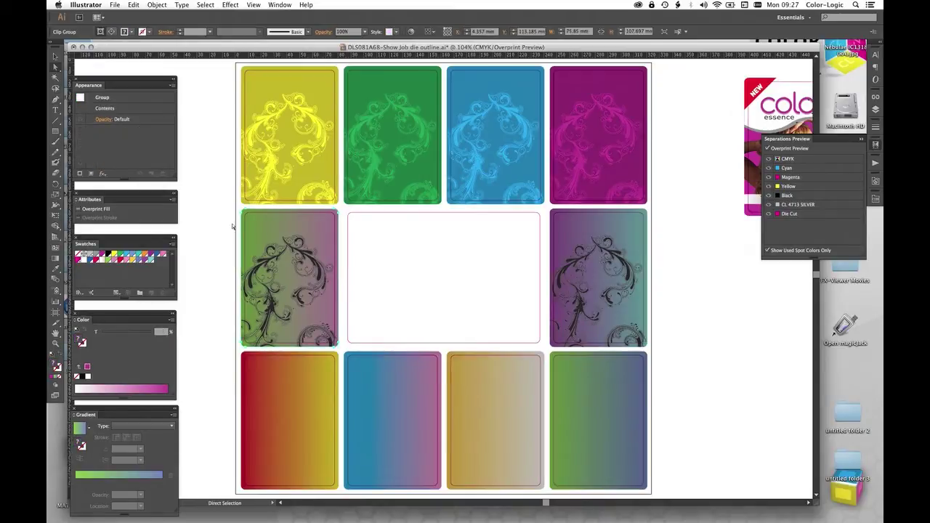
drag(202, 175, 390, 352)
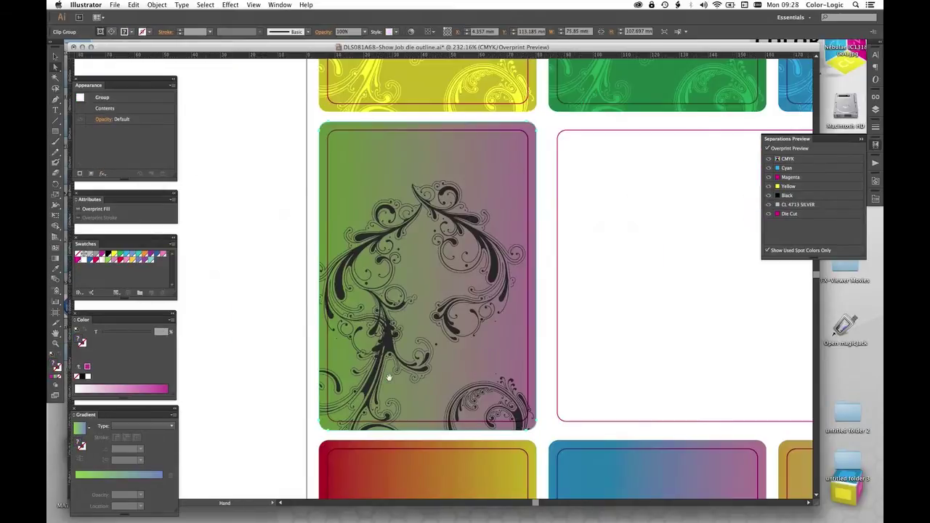
key(space)
click(877, 198)
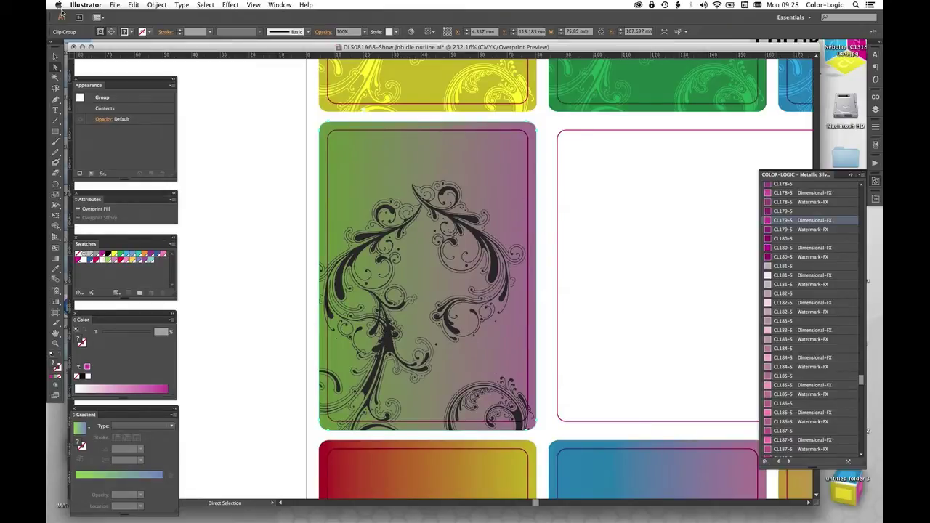
click(157, 4)
mouse_move(193, 240)
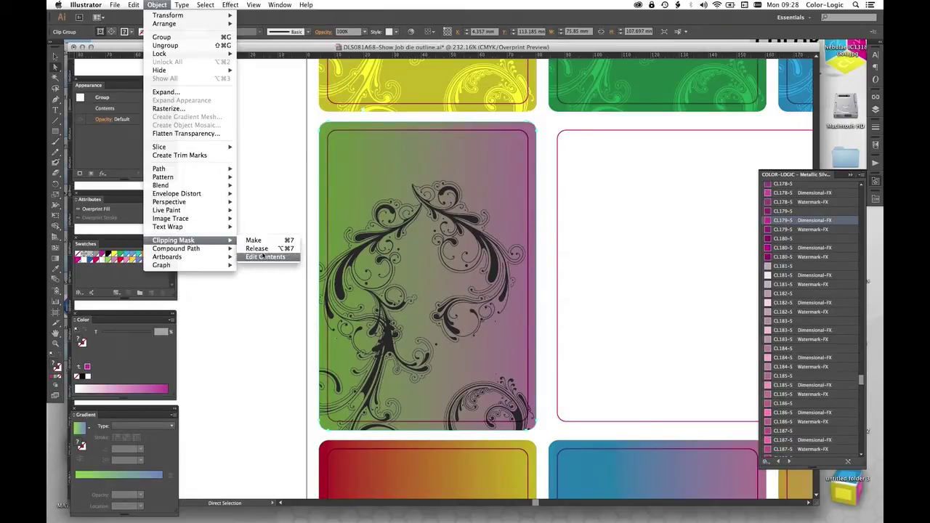
click(263, 257)
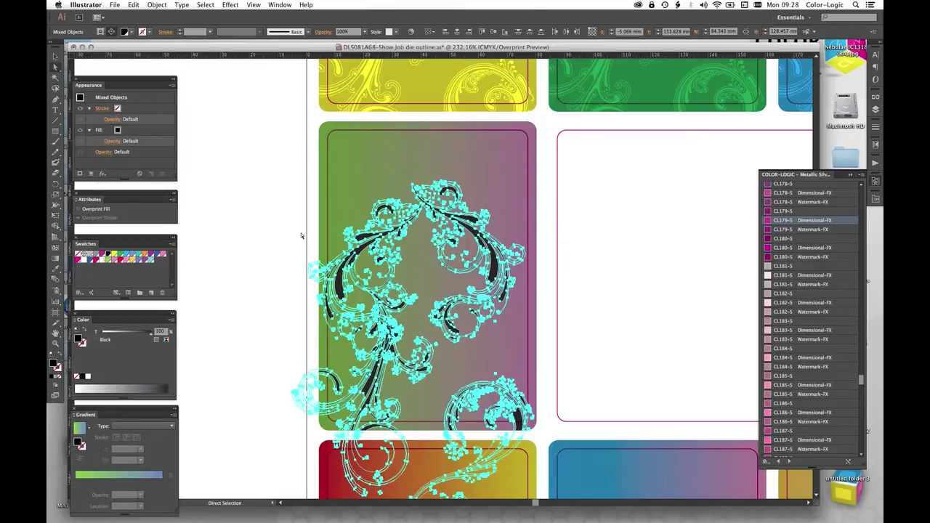
- Fill the green-to-purple label's flourish with CL 4713 SILVER at 80%, turn on overprint fill, and deselect it
click(85, 255)
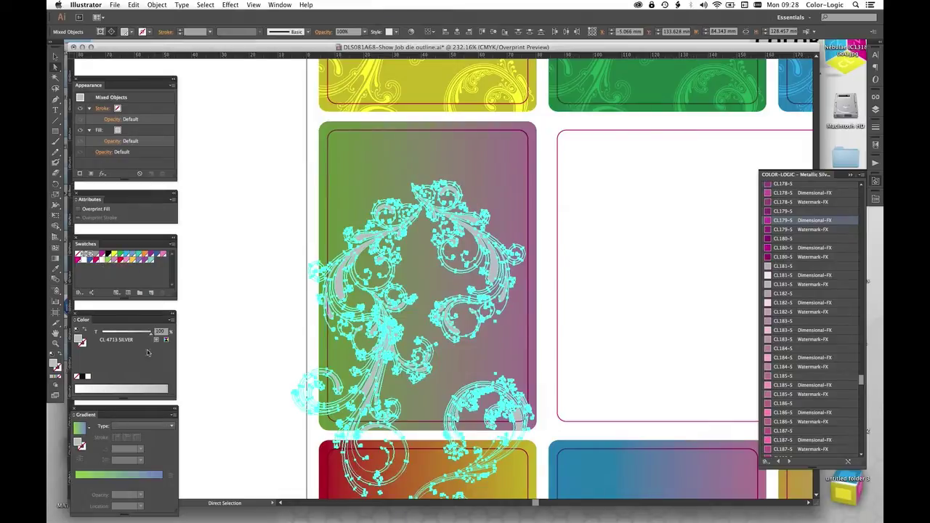
drag(150, 335, 141, 337)
click(87, 209)
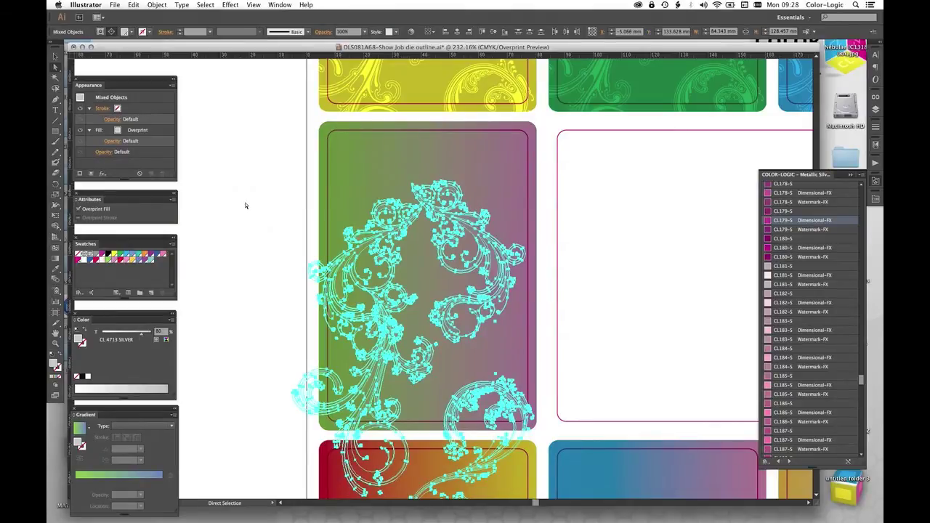
click(245, 202)
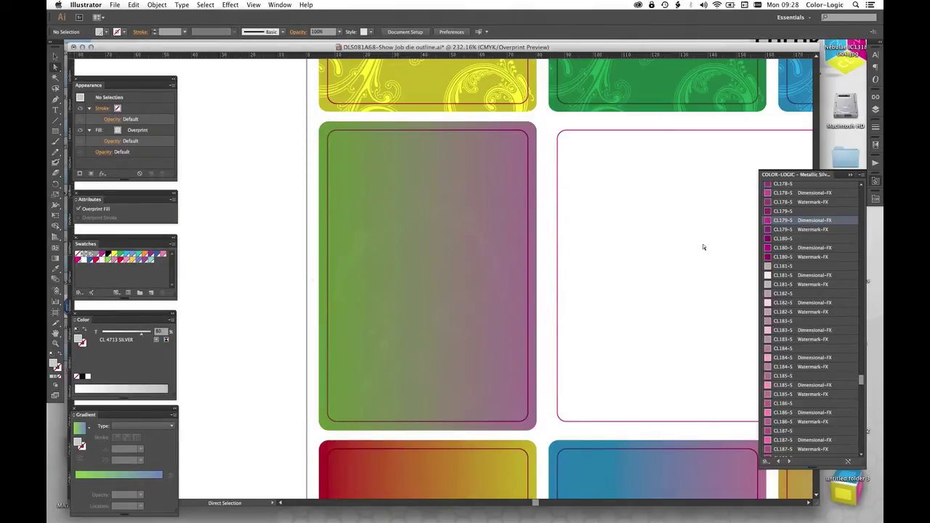
- Hide the CMYK inks in the Separations Preview and compare the silver tints of the green-to-purple label's flourish and background up close
click(876, 145)
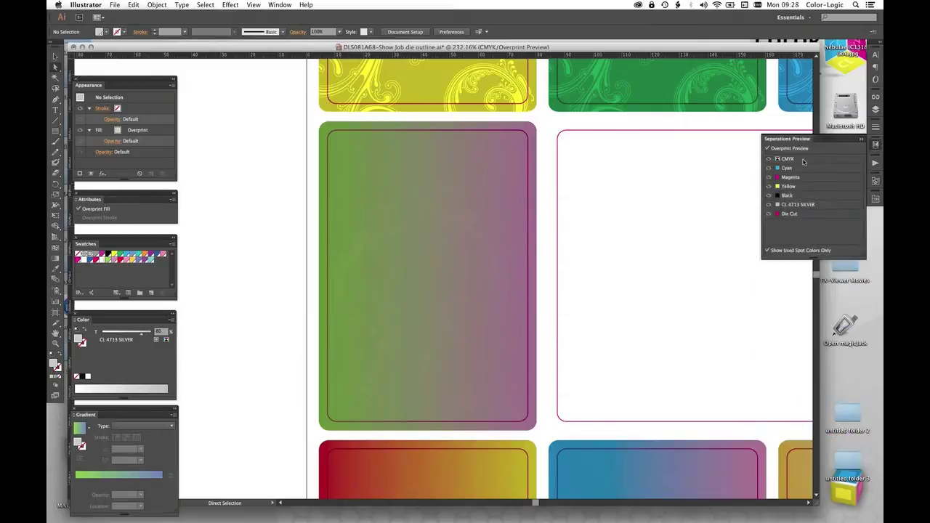
click(771, 159)
key(z)
click(401, 314)
click(498, 284)
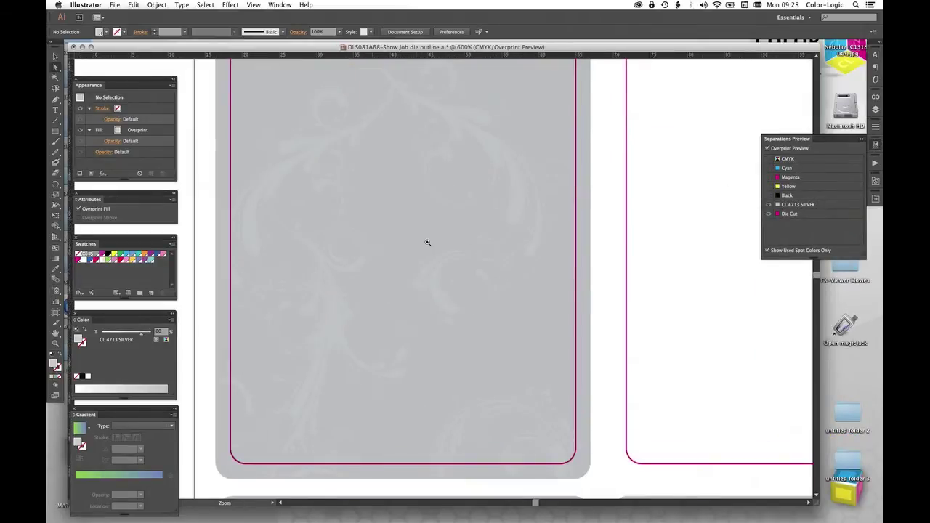
click(429, 244)
key(a)
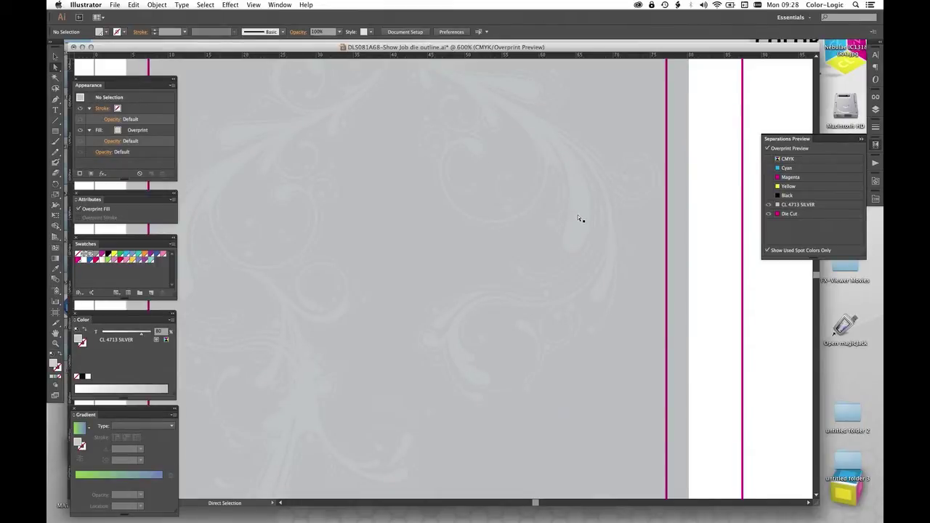
click(579, 217)
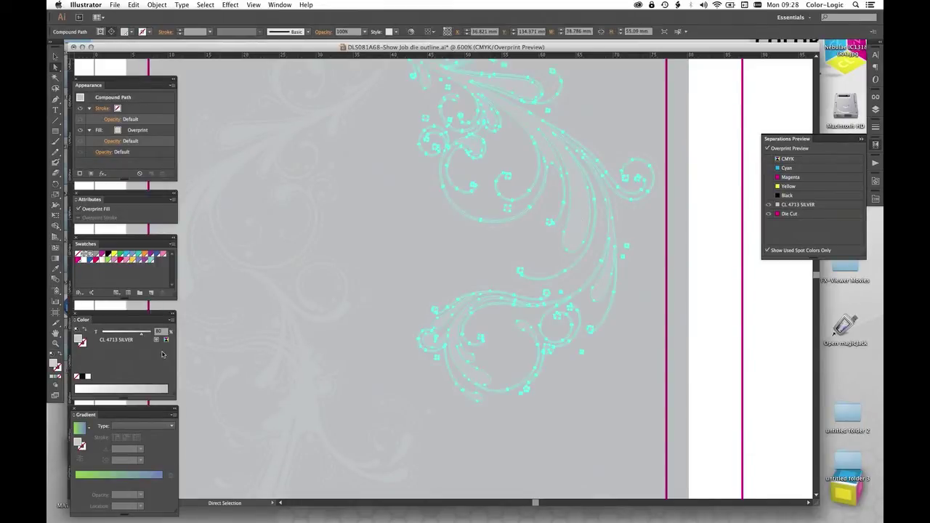
click(649, 237)
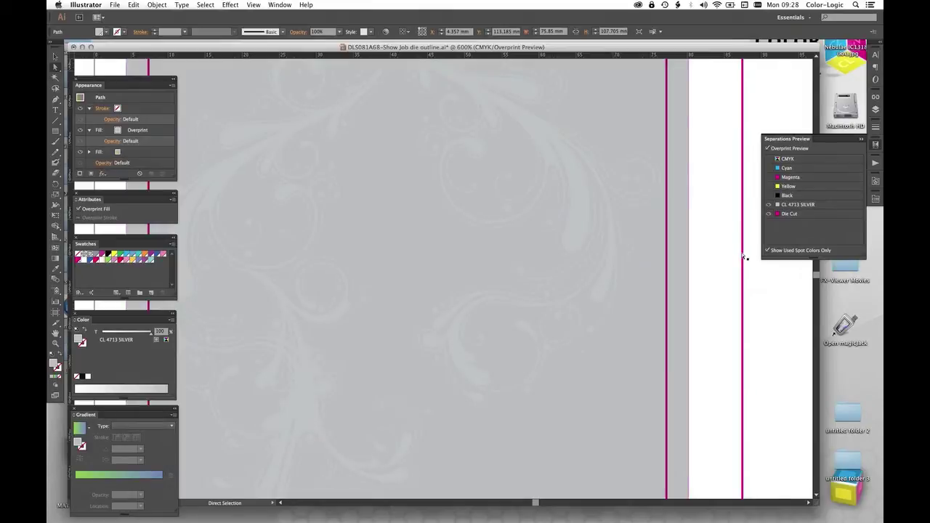
key(super+0)
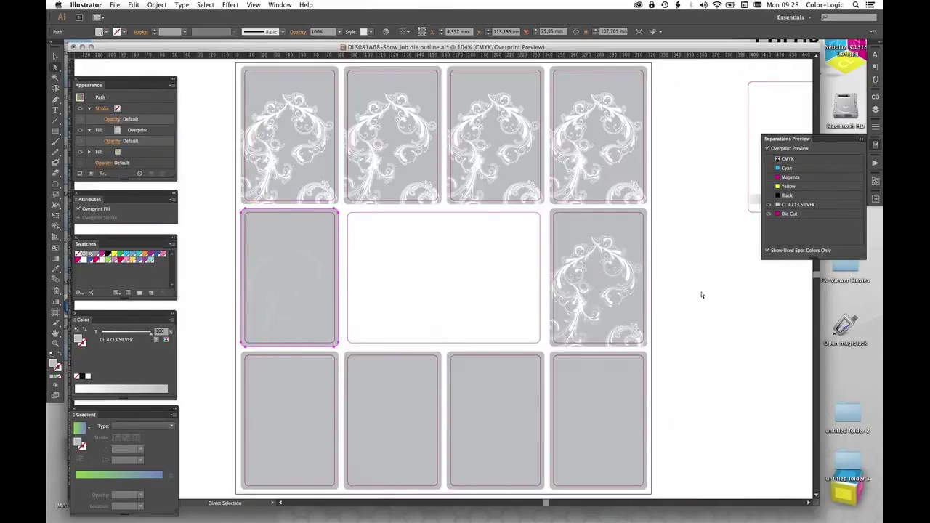
click(702, 295)
- Edit the contents of the flourish clipping mask on the purple-to-teal gradient label and fill it with CL 4713 SILVER at 80%
click(619, 258)
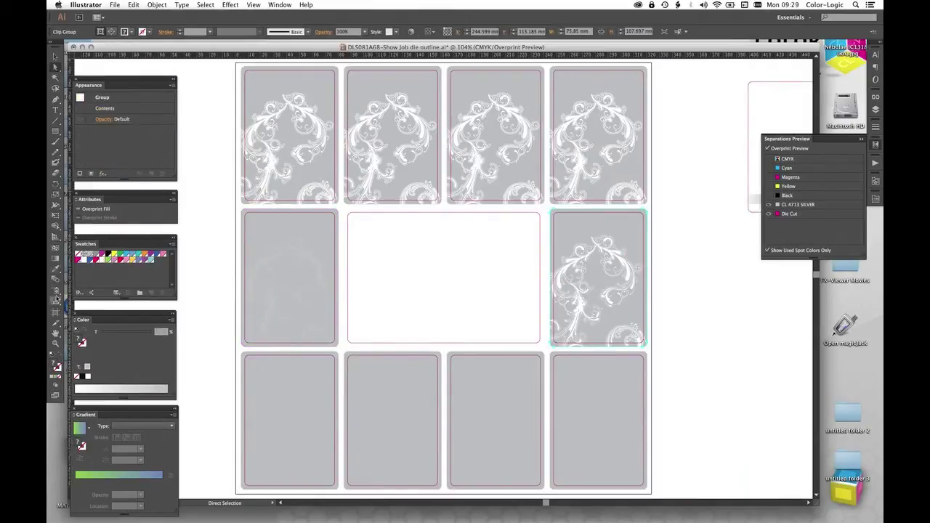
click(151, 5)
mouse_move(178, 241)
key(Return)
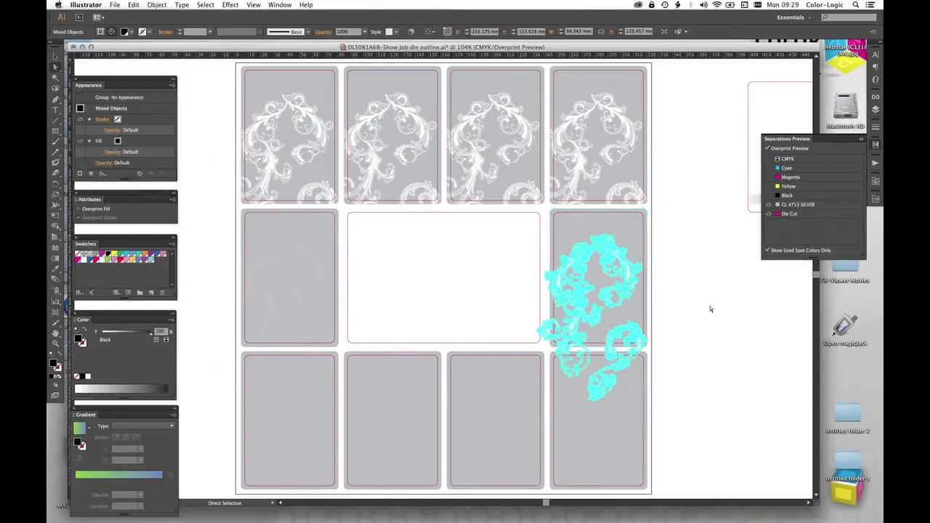
click(88, 256)
click(160, 331)
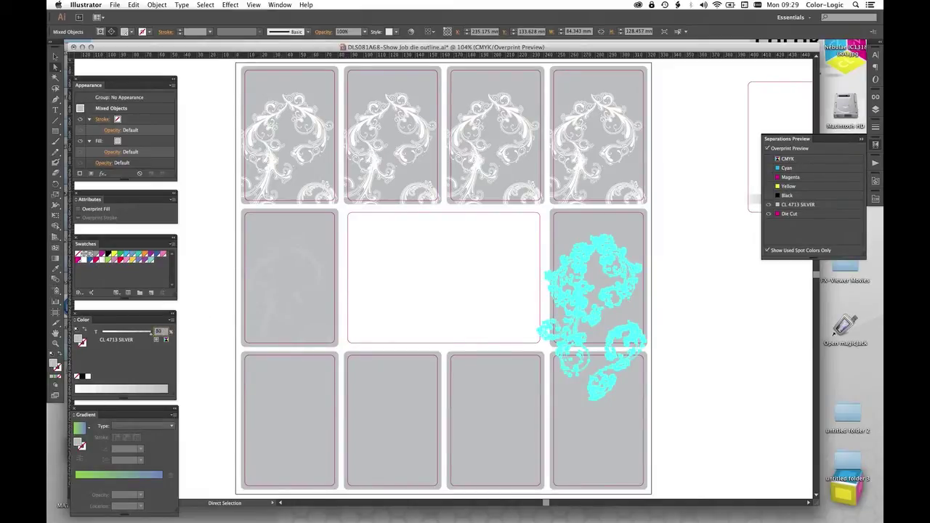
key(Return)
- Turn on overprint fill for the purple-to-teal label's flourish, deselect it, and show the CMYK inks again
key(z)
drag(683, 240, 547, 345)
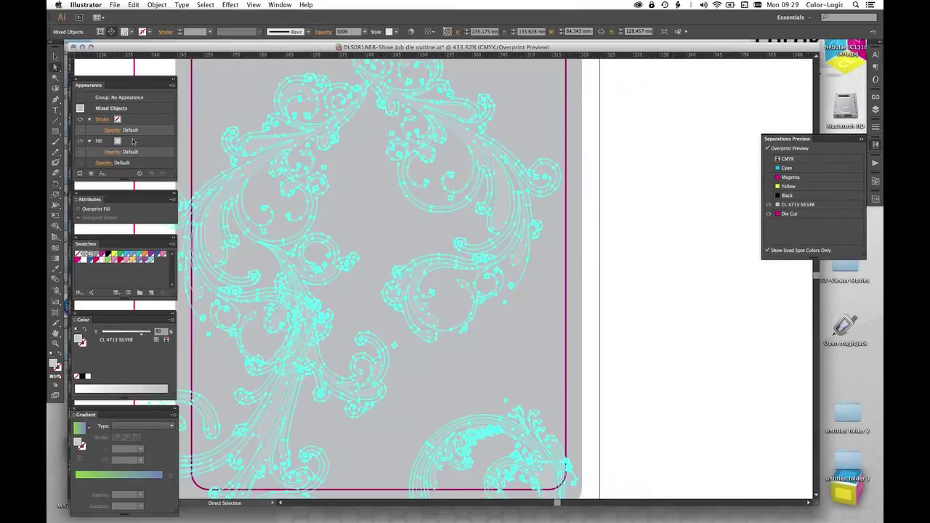
click(79, 209)
click(666, 267)
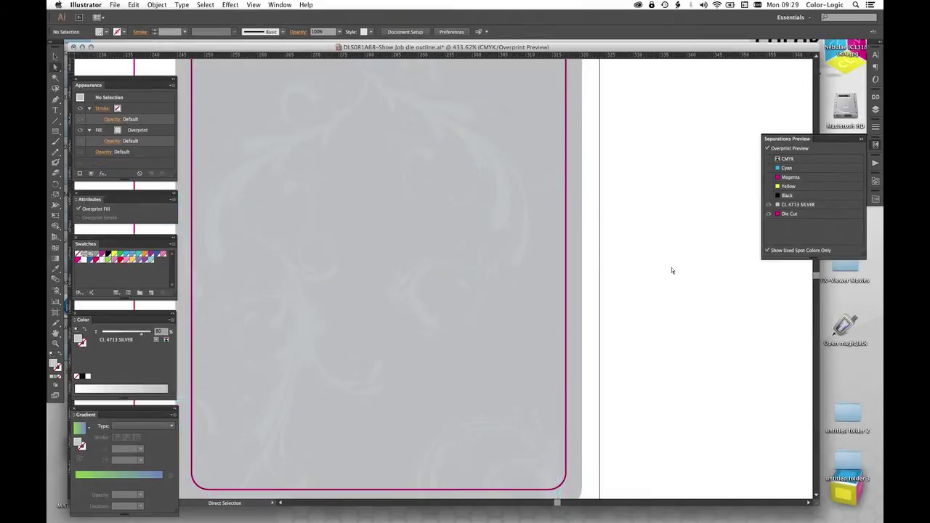
key(super+0)
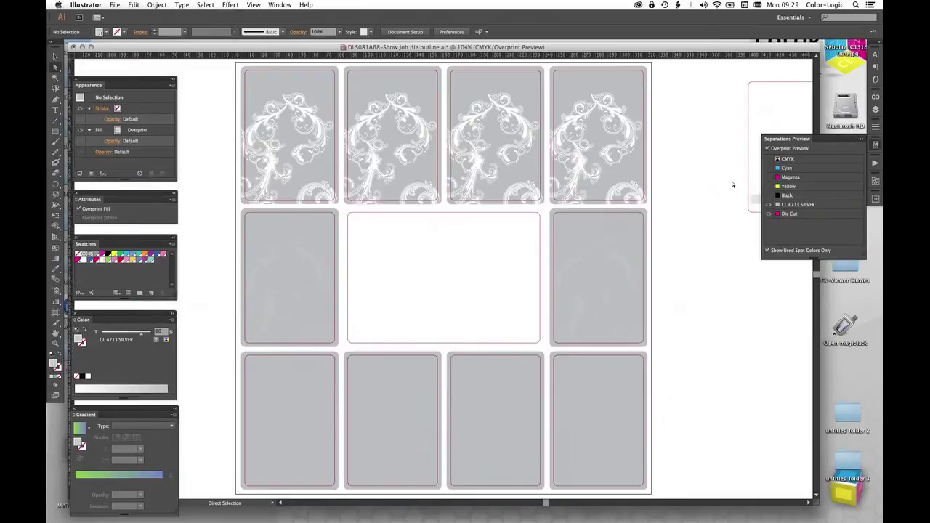
click(768, 159)
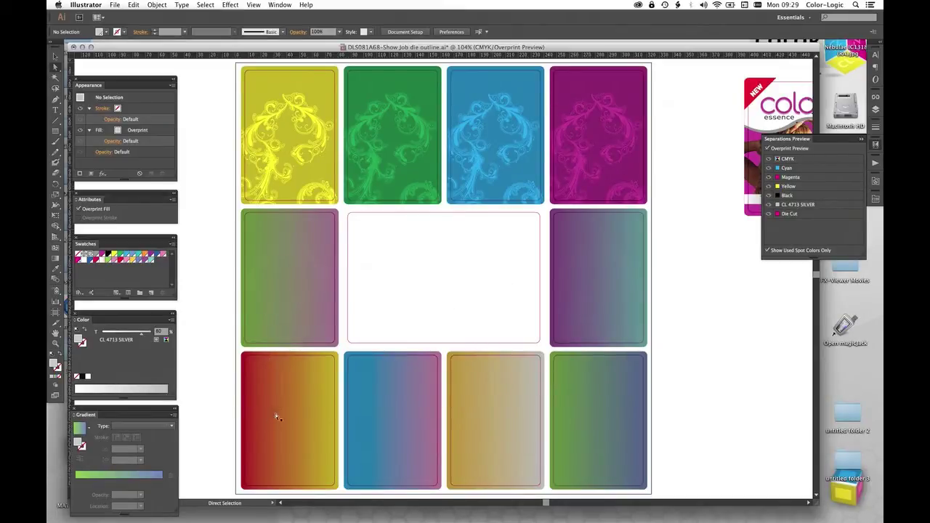
- Show the Brief and artwork layers and select all objects sharing the fill color of the grey wave across the labels
click(876, 109)
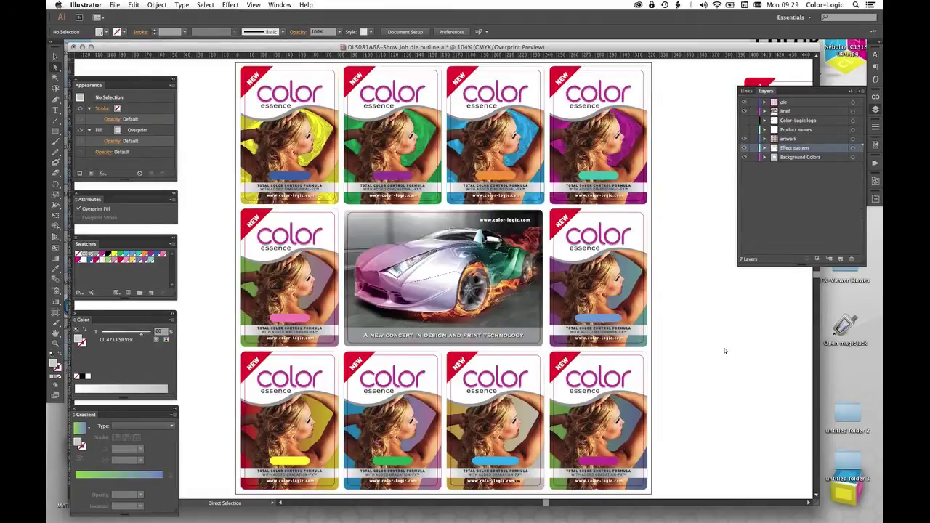
drag(227, 69, 409, 251)
click(378, 178)
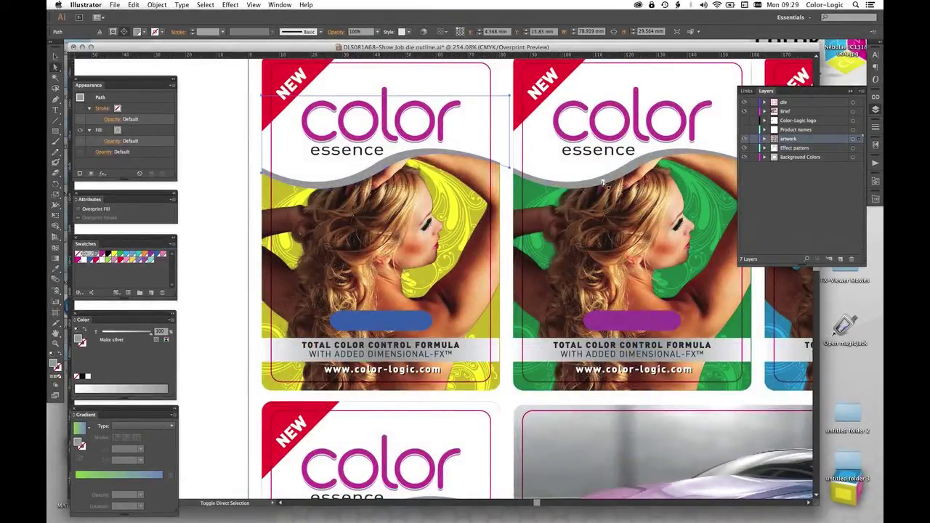
click(589, 211)
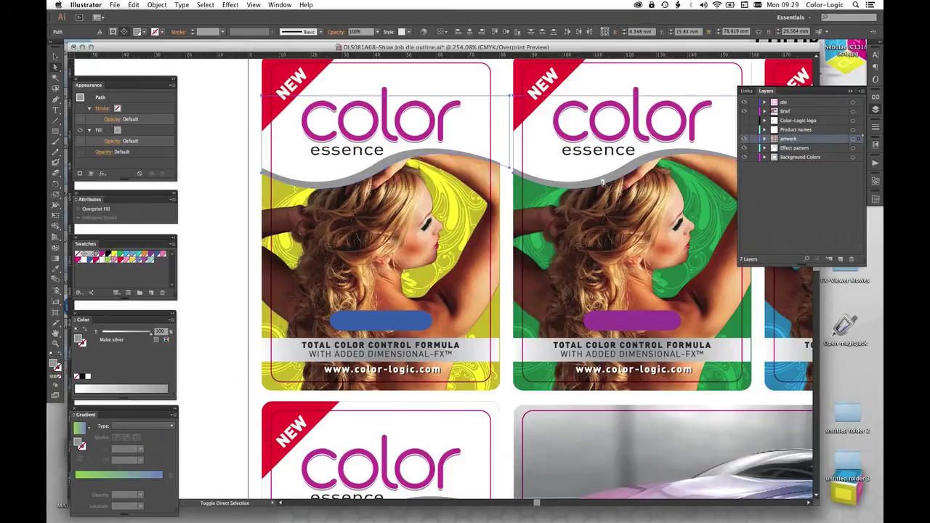
click(206, 4)
mouse_move(217, 85)
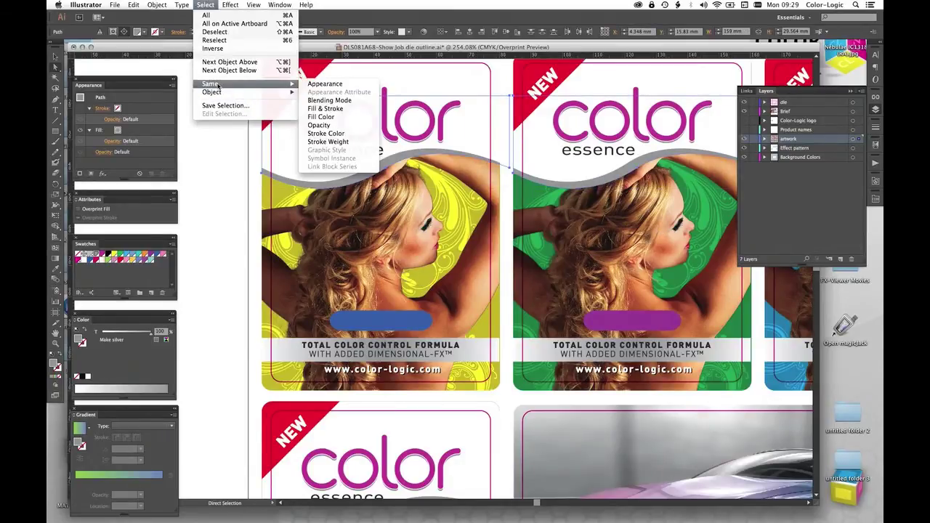
click(321, 117)
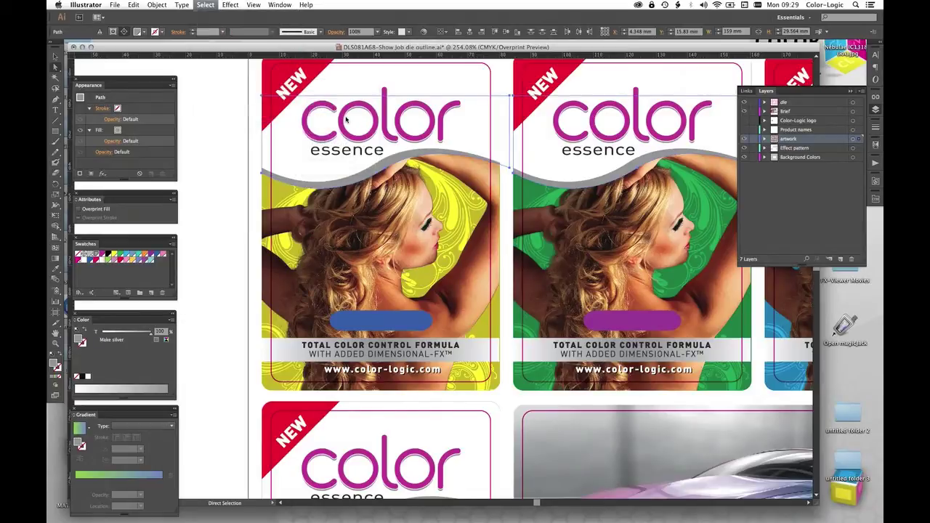
- Recolor the selected grey waves and logo shadows with the CL 4713 SILVER swatch and deselect them
key(z)
drag(293, 82, 381, 182)
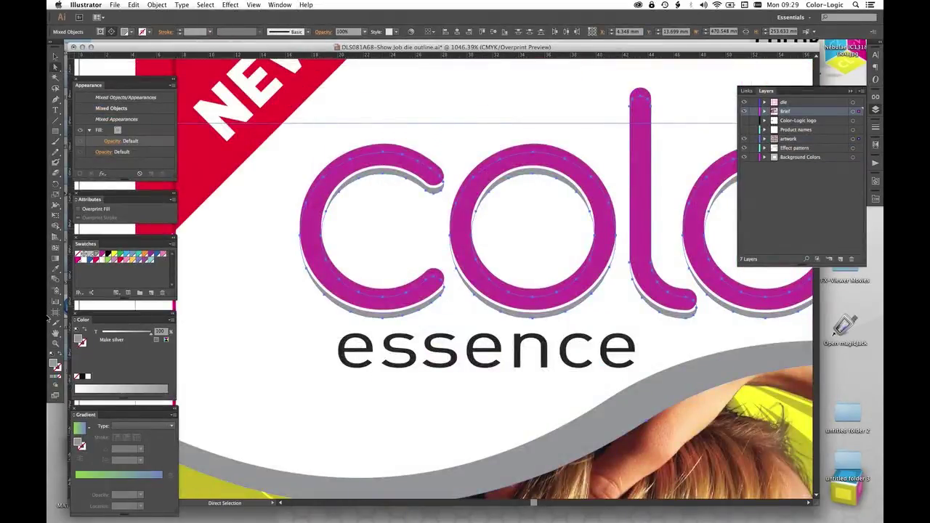
click(88, 257)
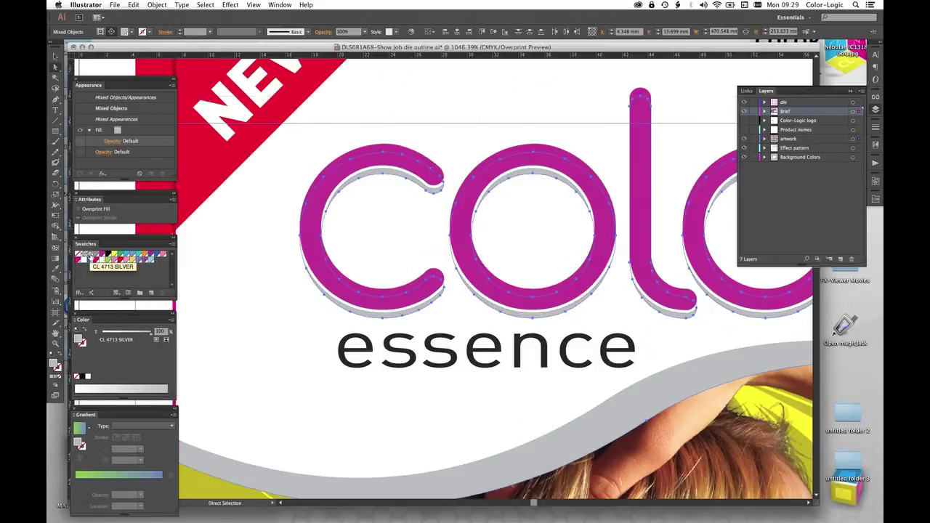
key(super+0)
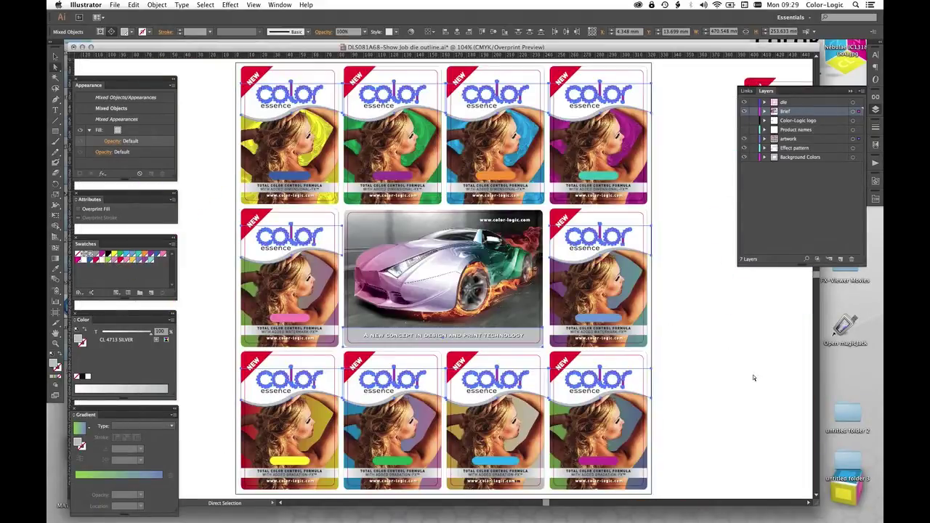
click(752, 378)
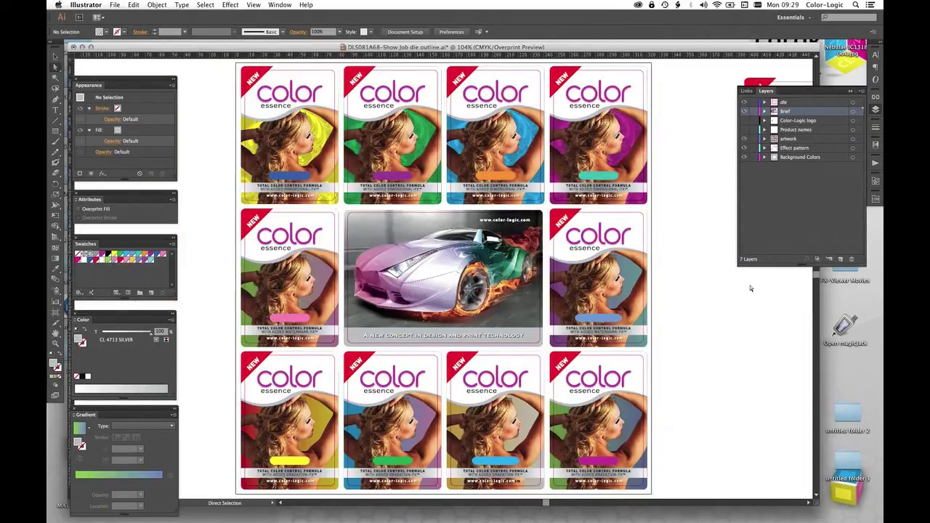
- Apply the CL139-S graphic style from the Color-Logic metallic silver library to the blue bar on the yellow label
click(276, 178)
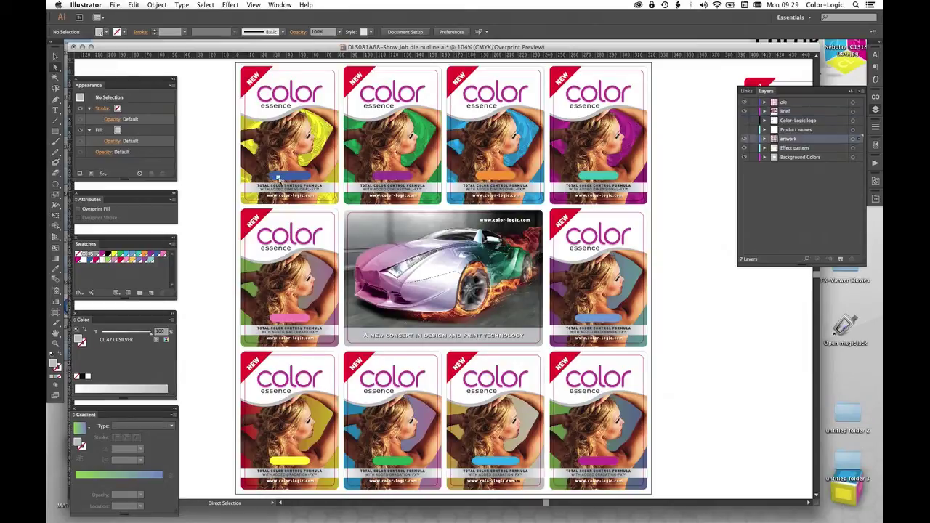
click(133, 133)
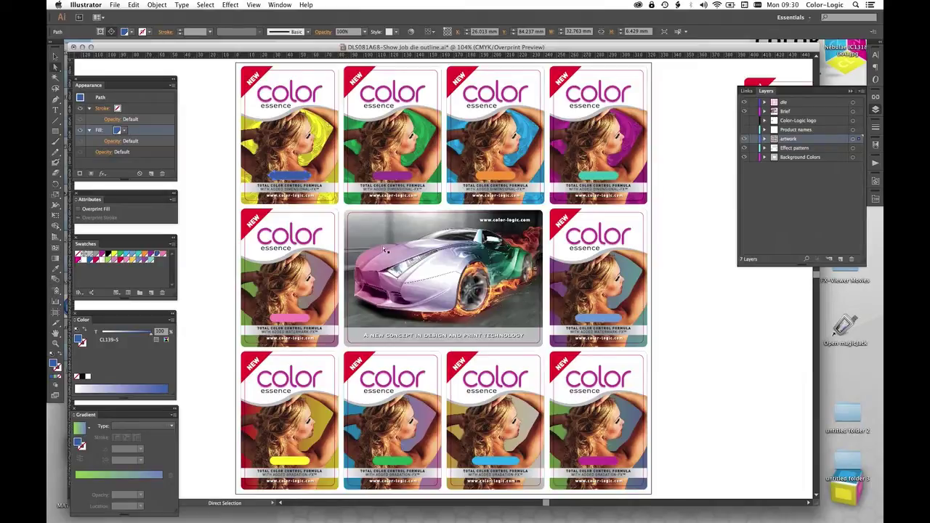
click(875, 181)
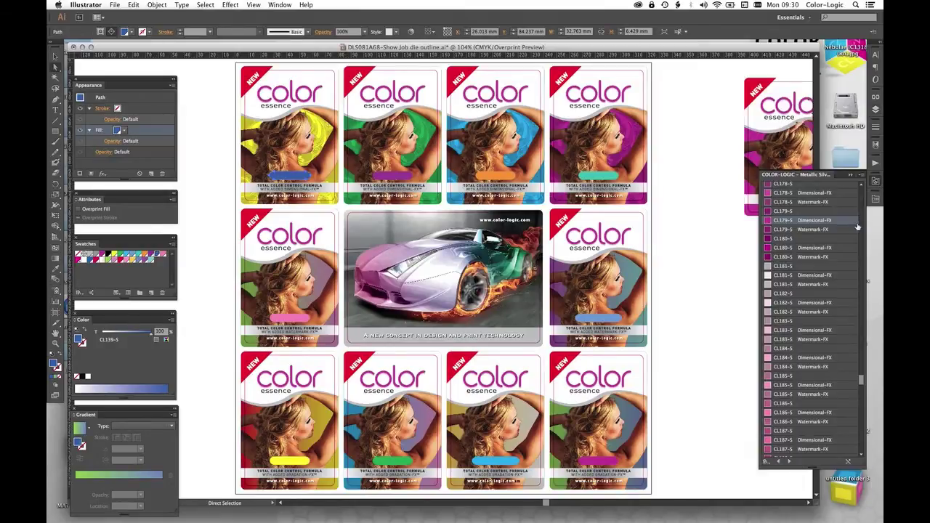
drag(862, 379, 871, 346)
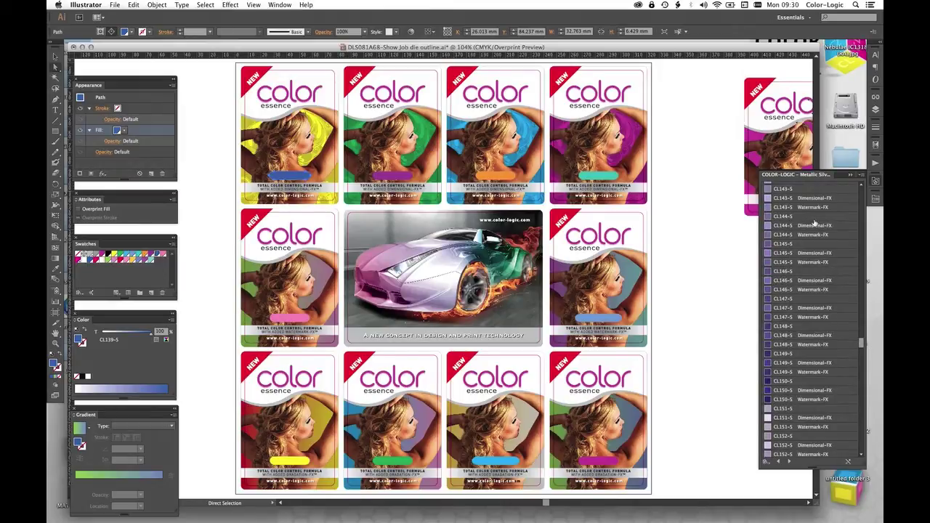
scroll(863, 208, up, 5)
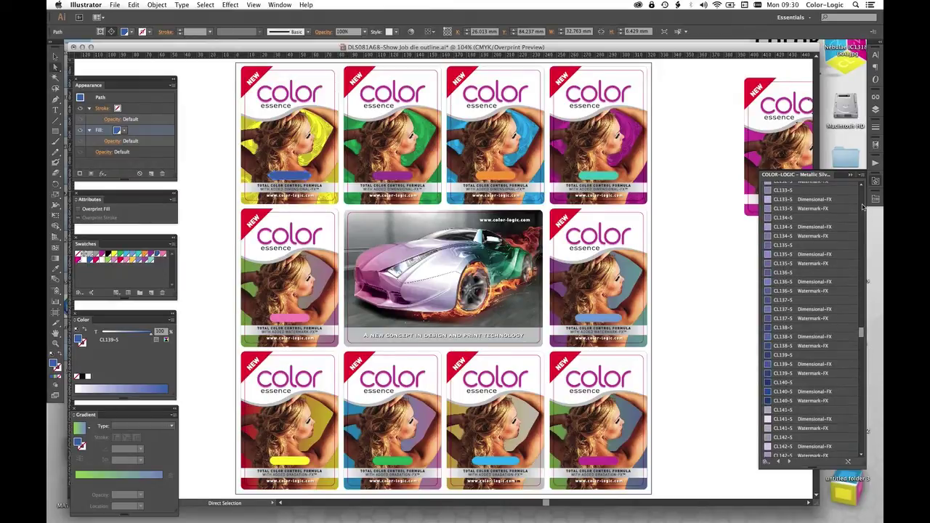
click(794, 357)
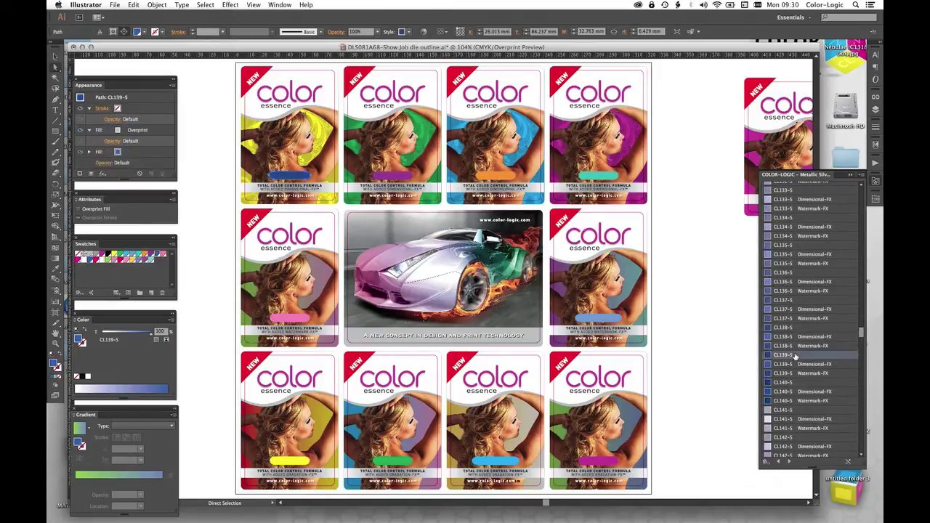
- Run the Make "FILL" metallic action on the purple, orange and turquoise bars of the top-row labels
click(383, 176)
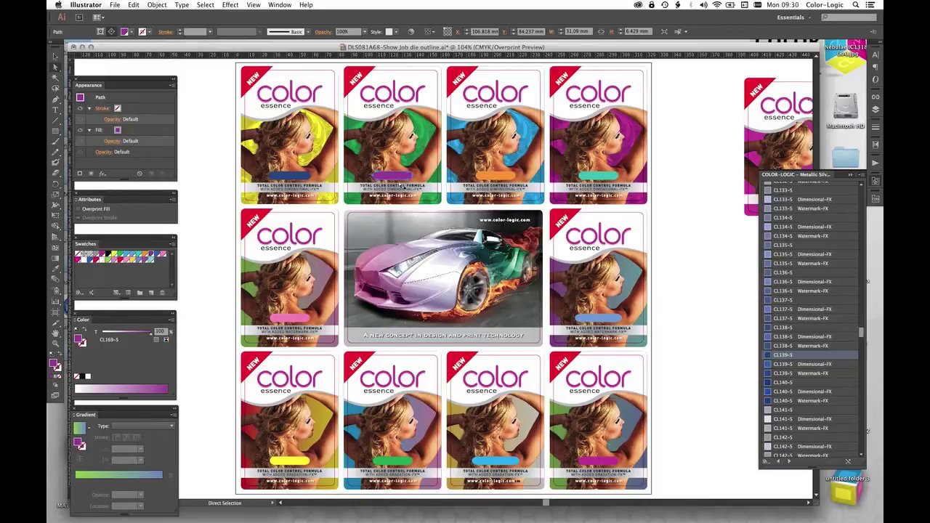
click(876, 162)
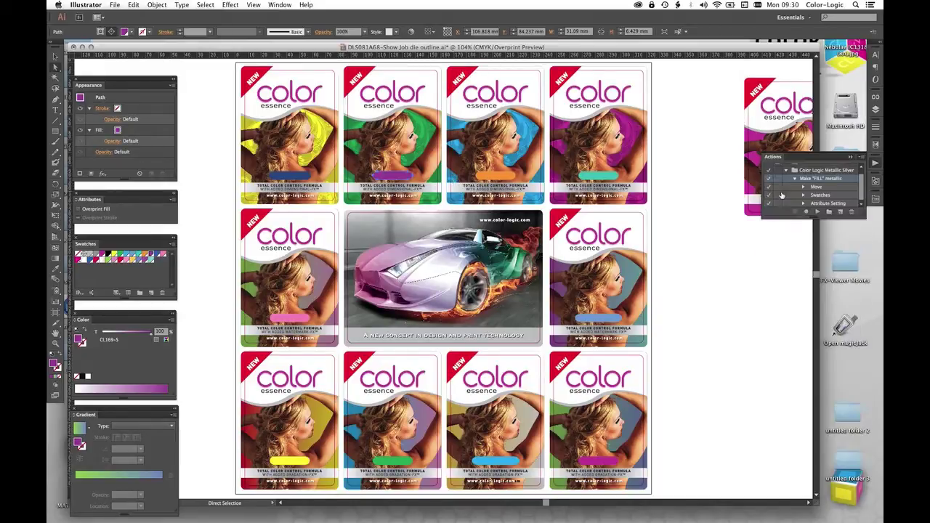
click(817, 212)
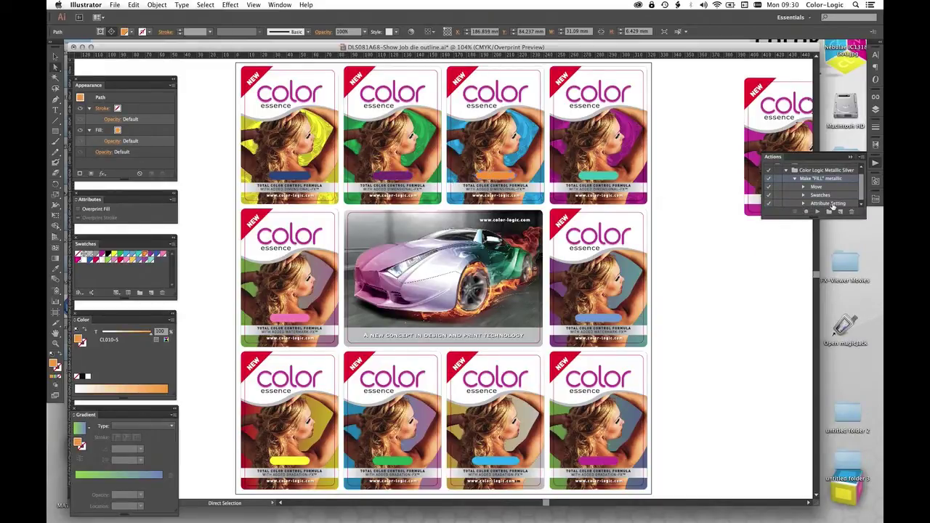
click(817, 212)
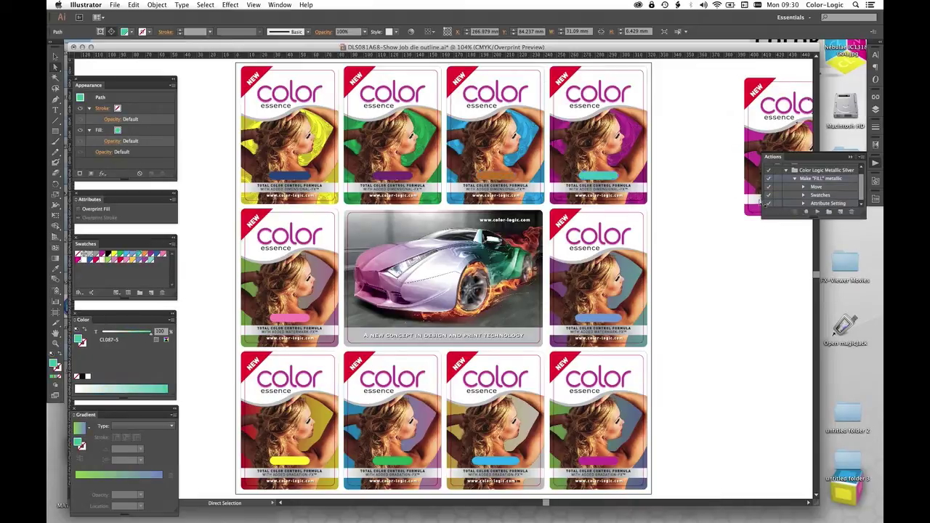
click(817, 212)
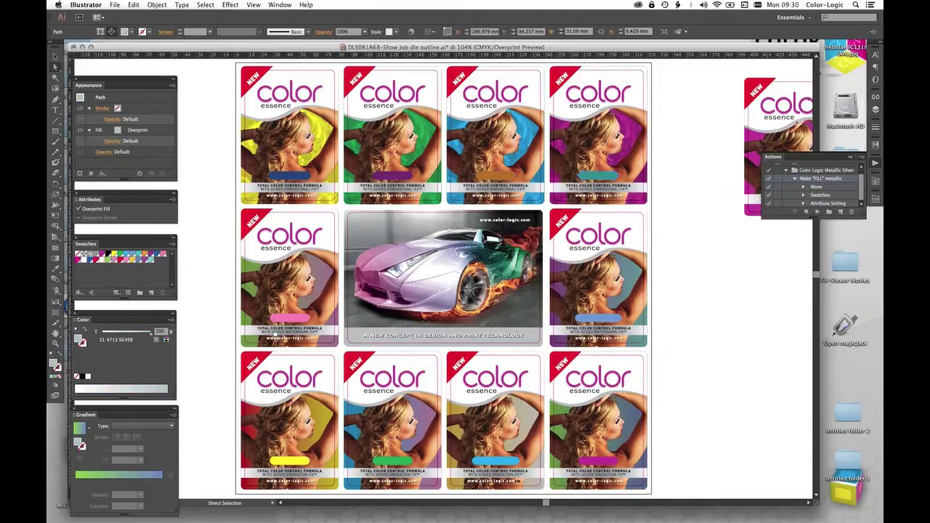
- Run the Make "FILL" metallic action on the pink and blue bars of the two middle-row labels
click(306, 326)
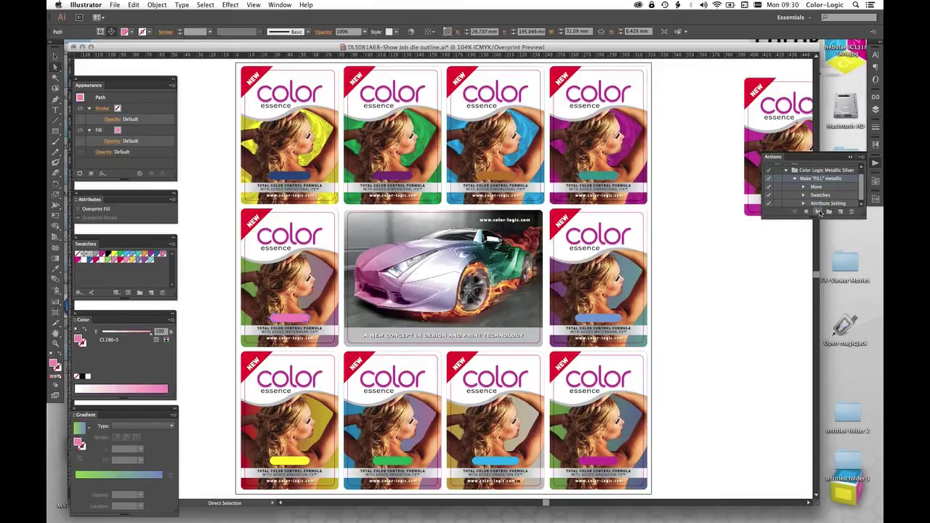
key(F2)
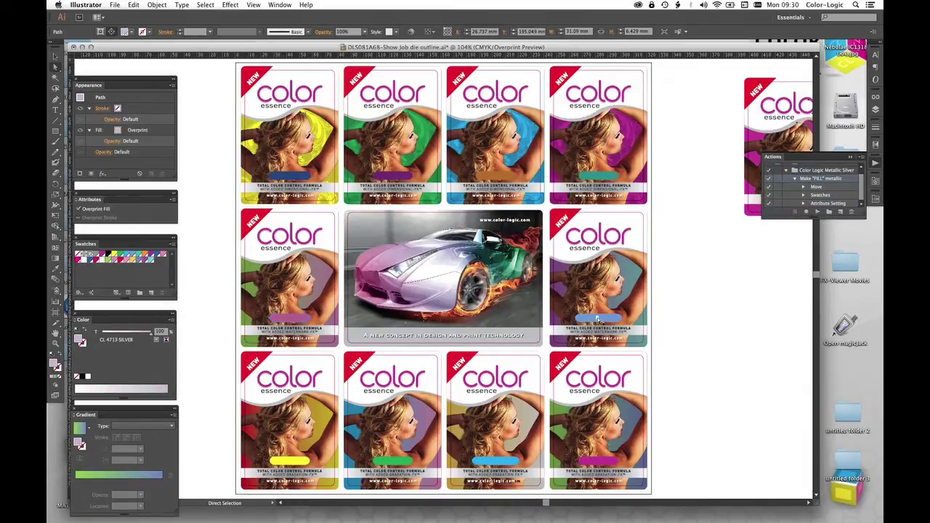
click(599, 320)
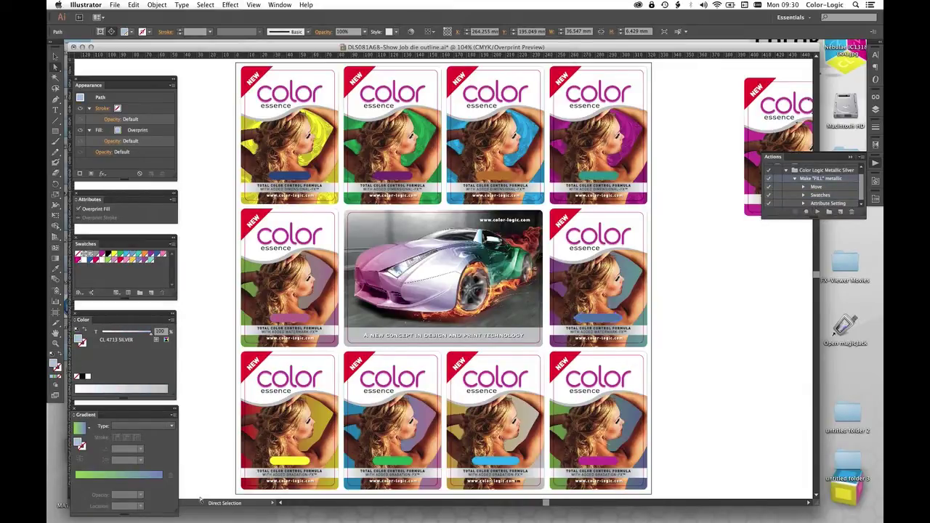
- Run the Make "FILL" metallic action on the yellow, green, cyan and magenta bars of the bottom-row labels, and deselect
click(292, 460)
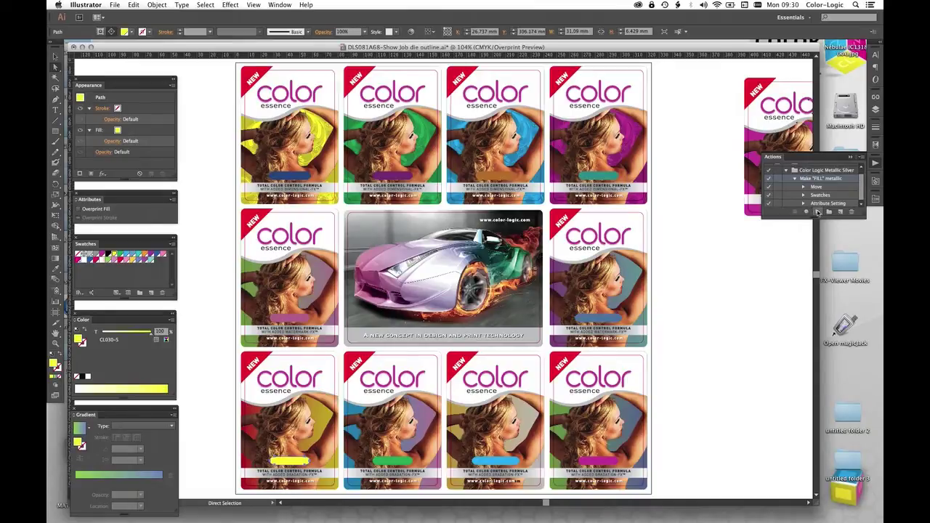
click(404, 462)
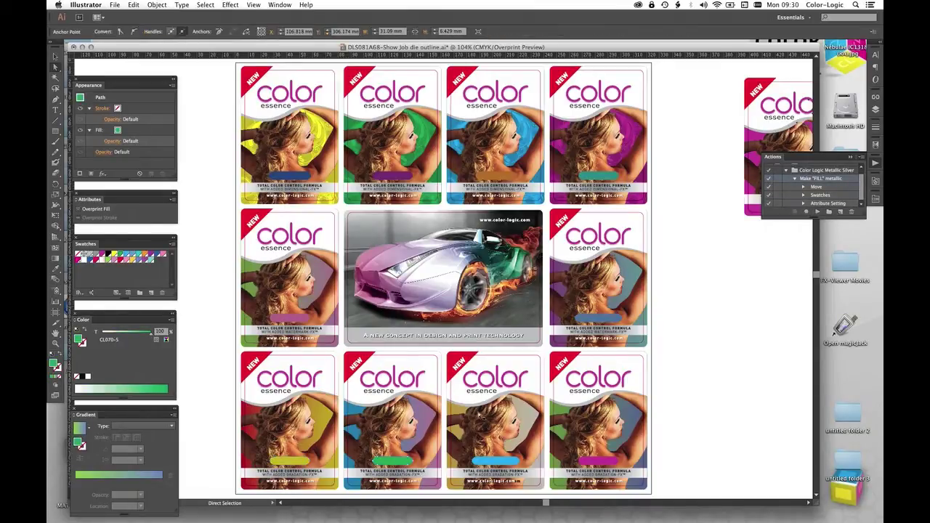
click(818, 211)
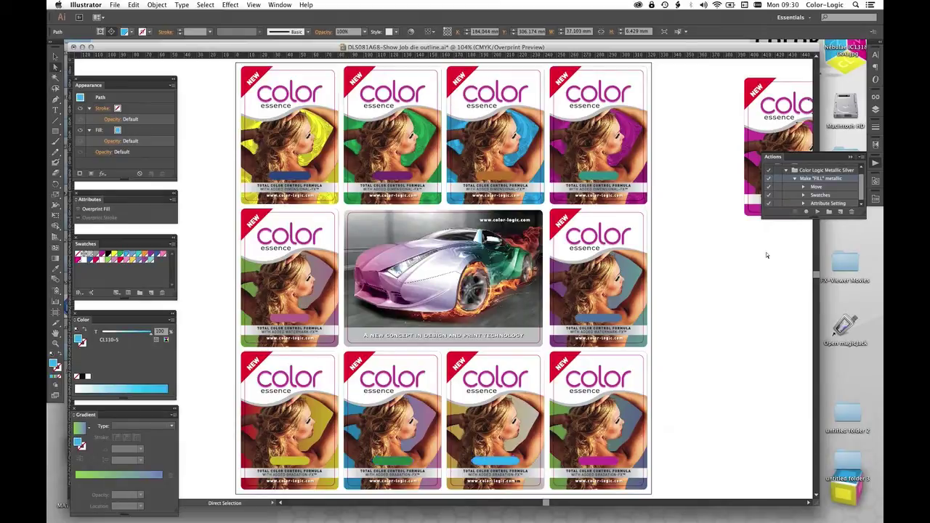
click(818, 212)
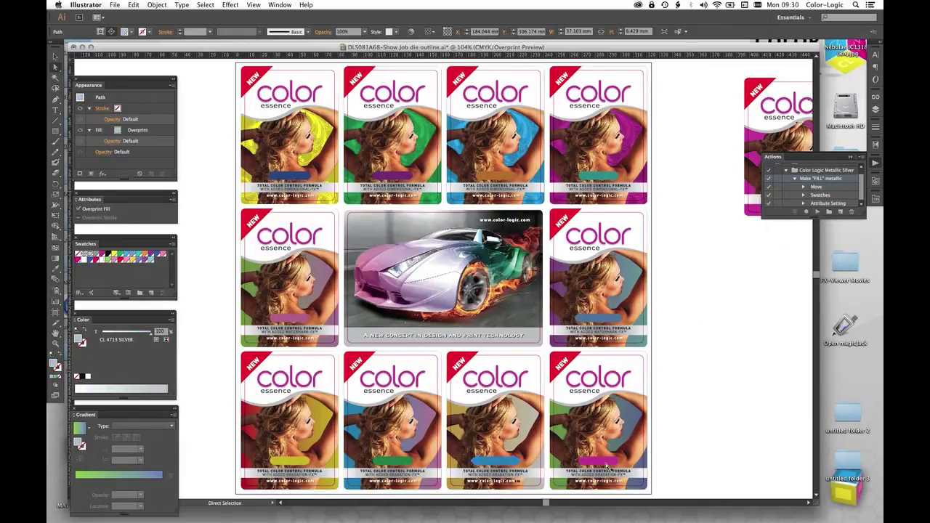
click(609, 464)
click(817, 212)
click(219, 210)
- Select the gradient strips behind the small text on all ten labels, set their gradient's middle stop to CL 4713 SILVER, and deselect
click(250, 190)
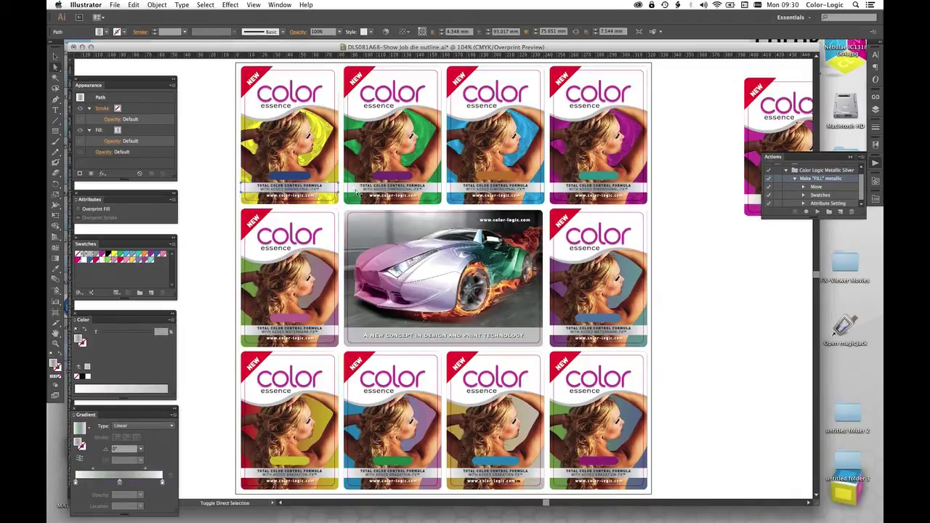
shift+click(457, 191)
shift+click(559, 189)
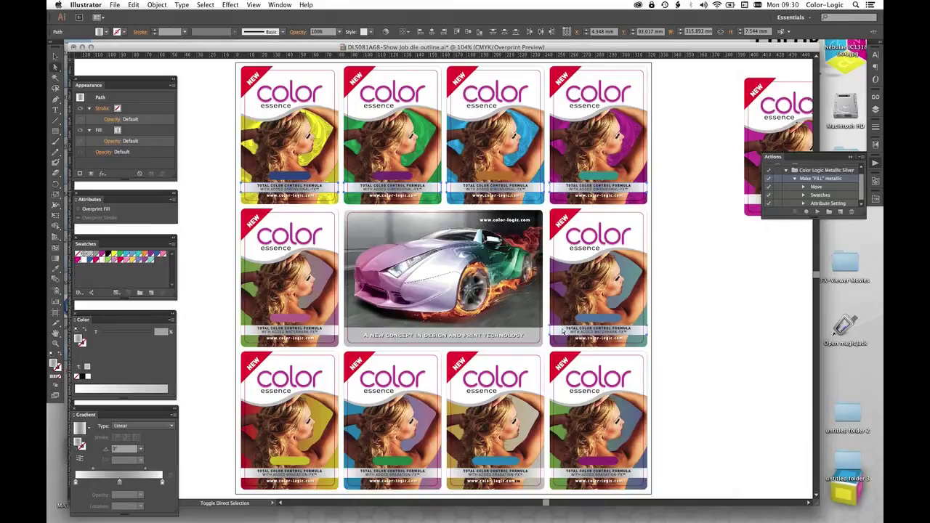
shift+click(333, 331)
shift+click(333, 473)
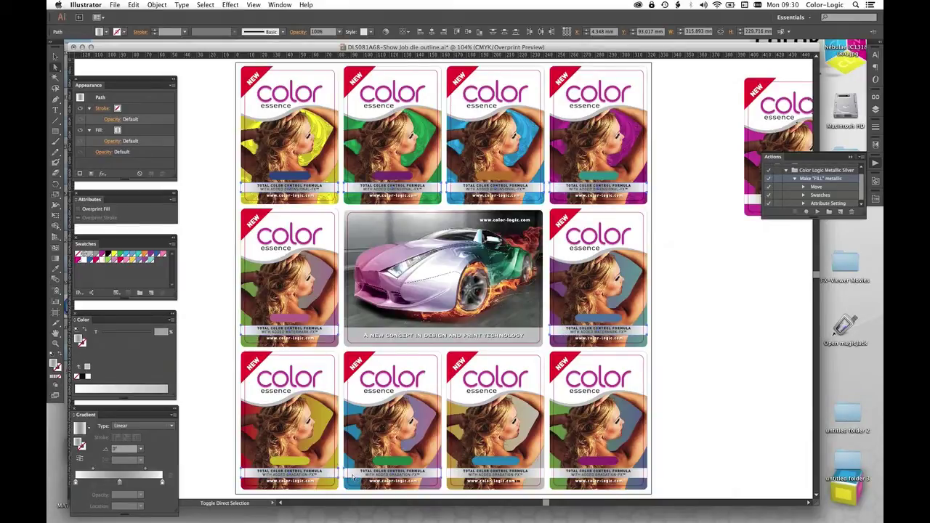
shift+click(494, 472)
shift+click(563, 476)
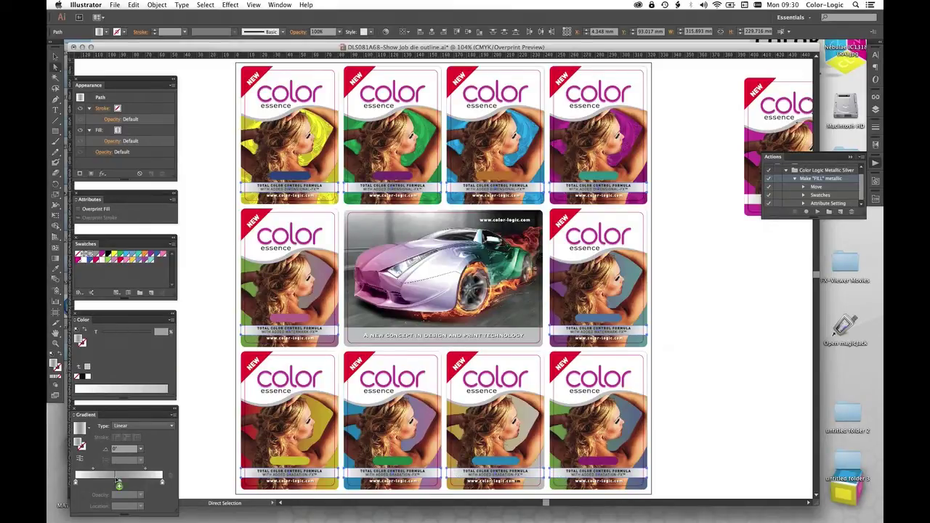
click(120, 483)
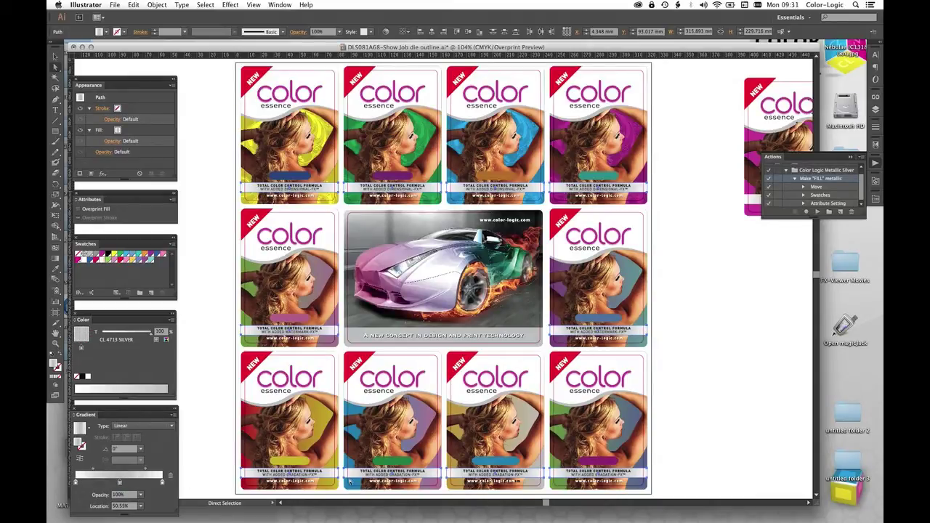
click(723, 396)
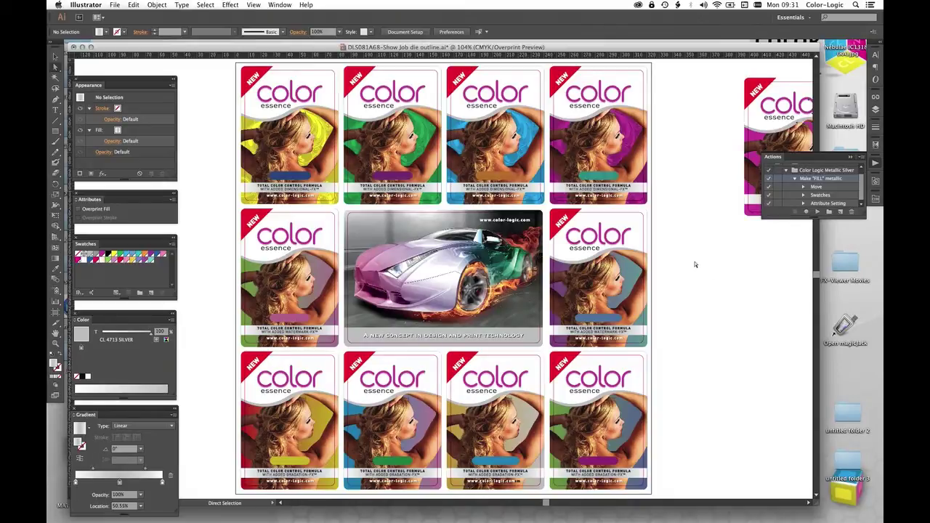
- Collapse the metallic fill action and check the silver separation by hiding the CMYK inks and showing them again
click(795, 179)
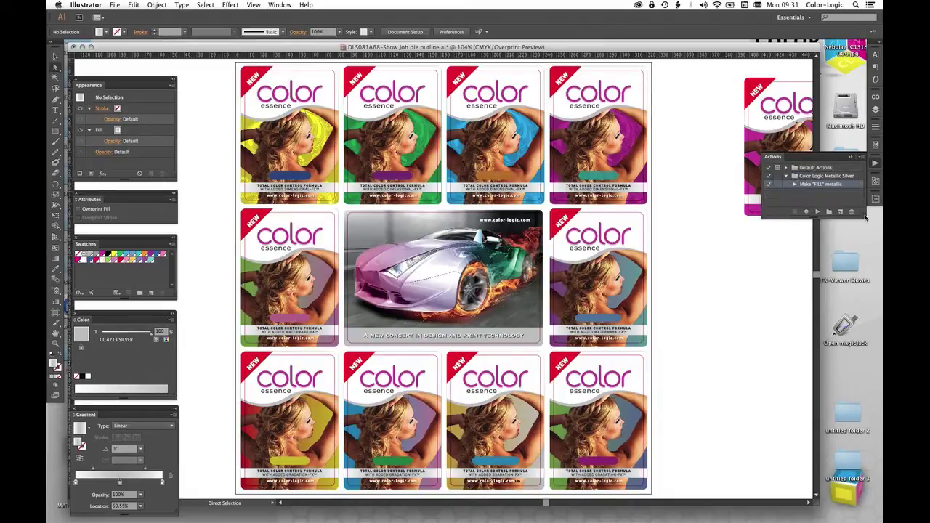
click(876, 145)
click(770, 159)
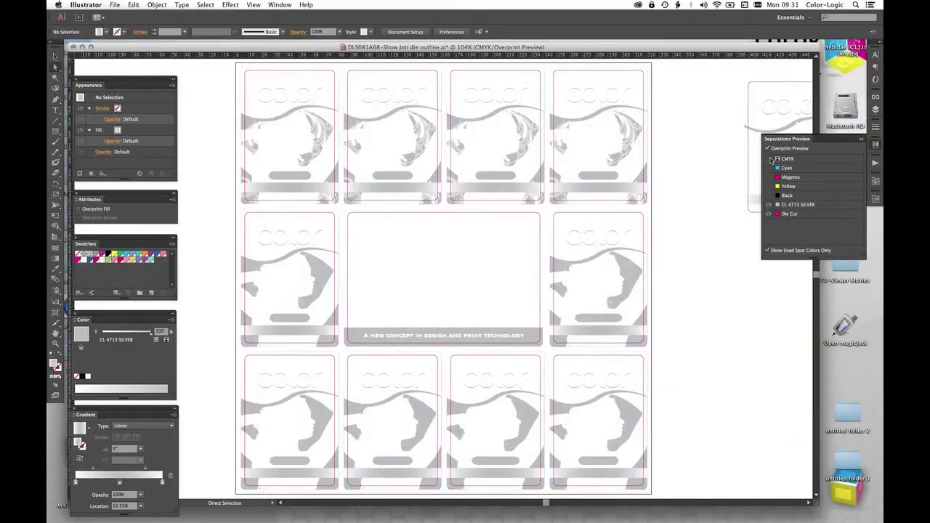
click(770, 159)
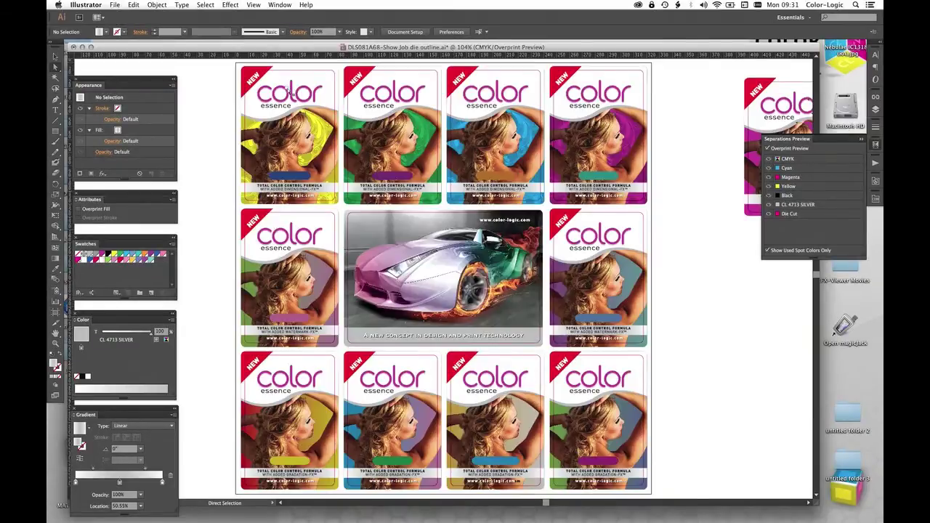
- Select all objects sharing the fill color of the magenta logo lettering
key(z)
drag(248, 76, 319, 123)
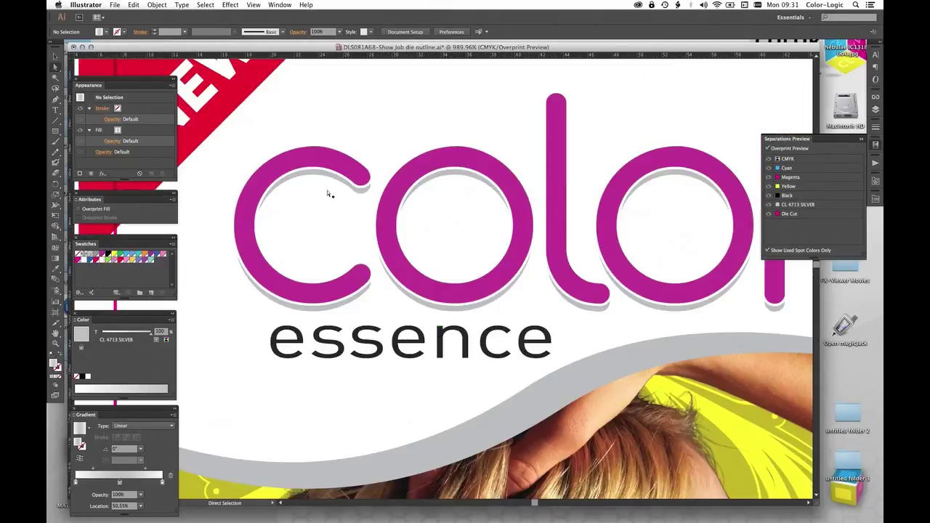
click(326, 167)
click(205, 4)
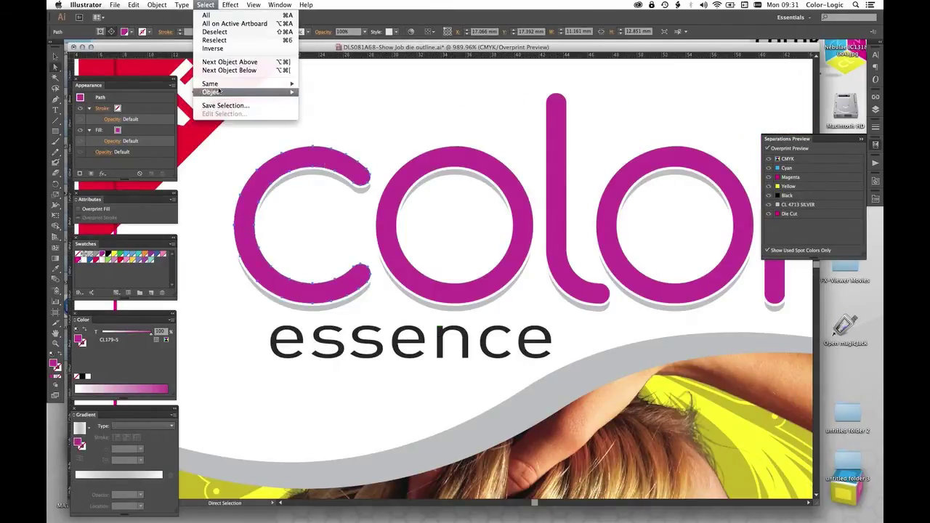
mouse_move(287, 83)
click(320, 116)
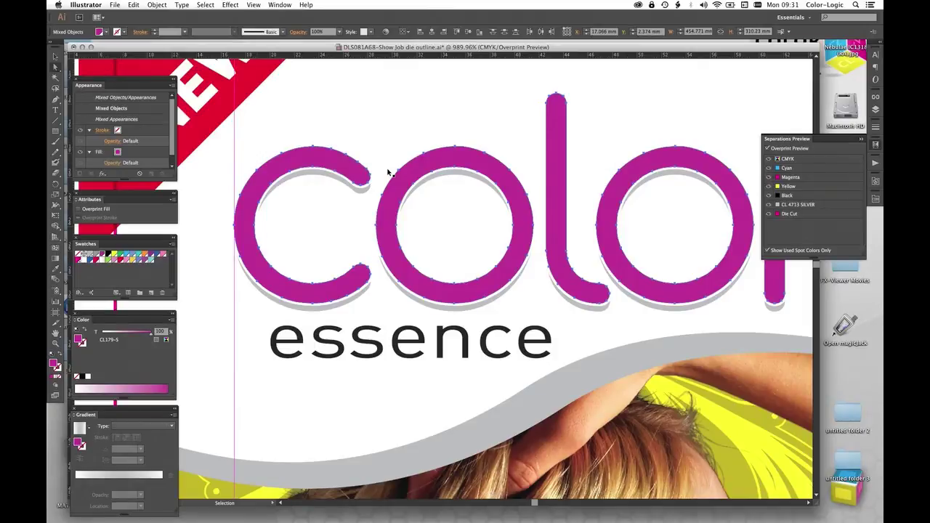
key(super+0)
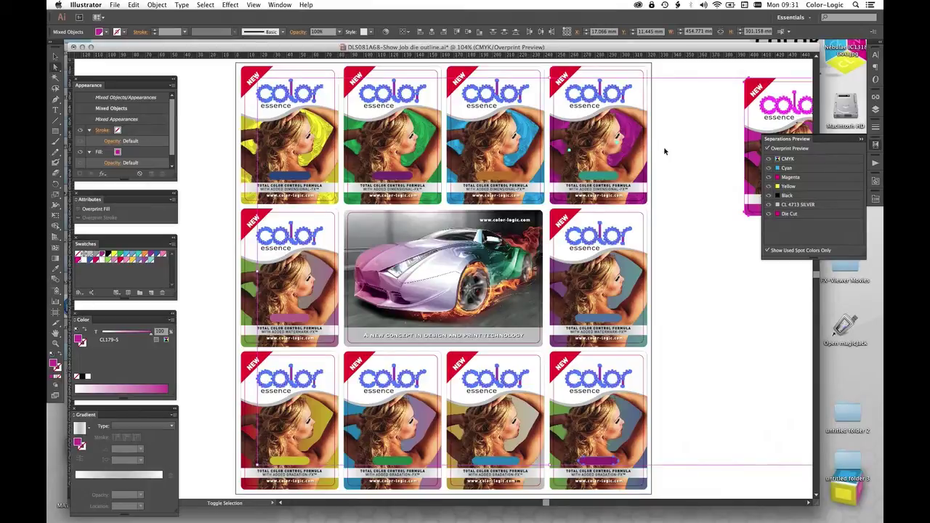
- Try to remove the annotated brief label and its callout texts from the selection
scroll(664, 170, right, 6)
drag(469, 64, 674, 285)
shift+click(643, 107)
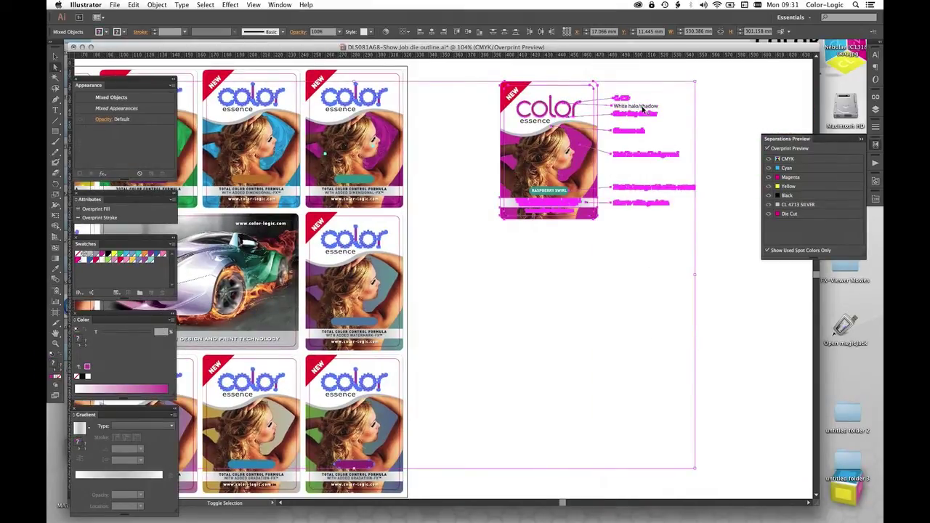
shift+click(622, 99)
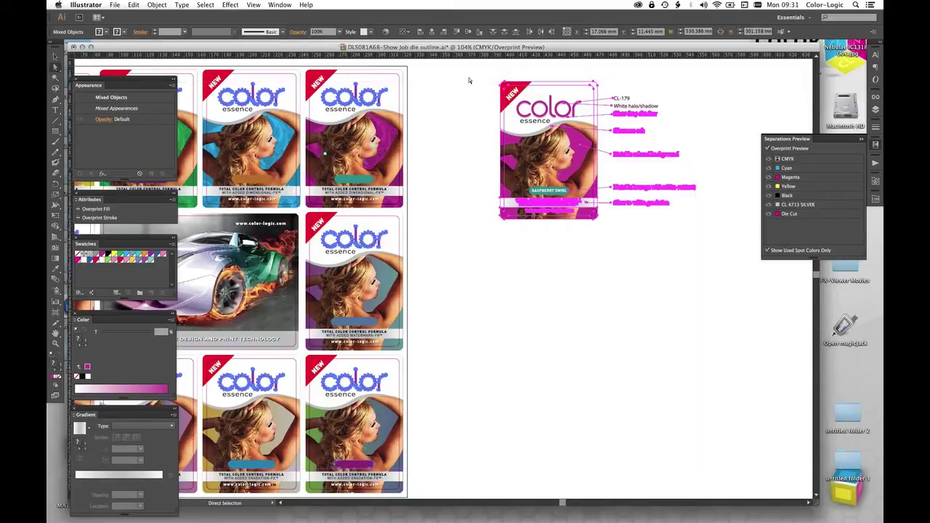
- Deselect everything and hide the Brief layer
click(440, 133)
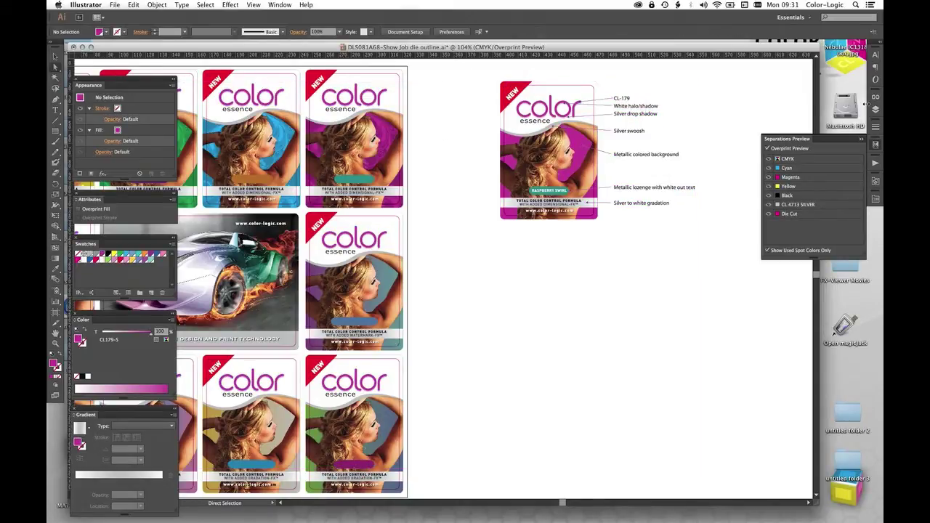
click(876, 109)
click(744, 111)
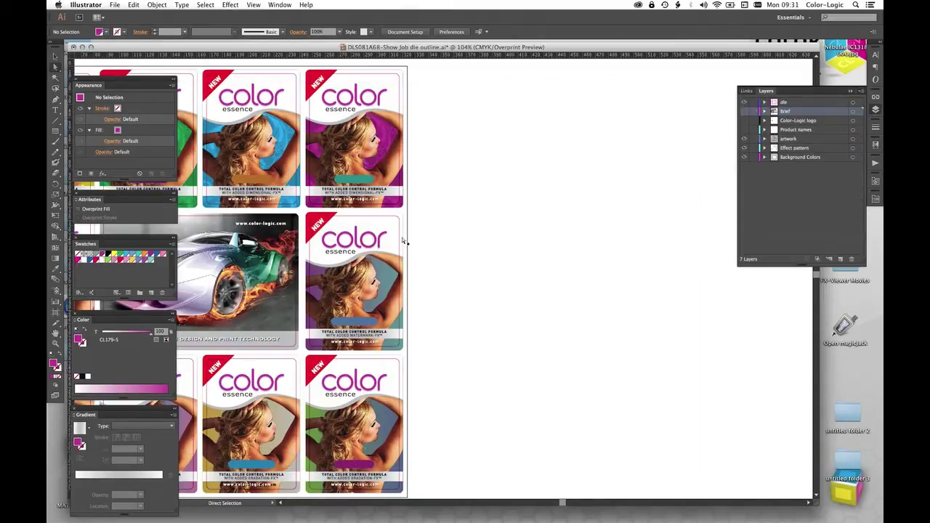
- Select every object with the same fill color as the letter "o" in the yellow label's magenta logo
key(super+1)
drag(275, 138, 385, 222)
click(325, 111)
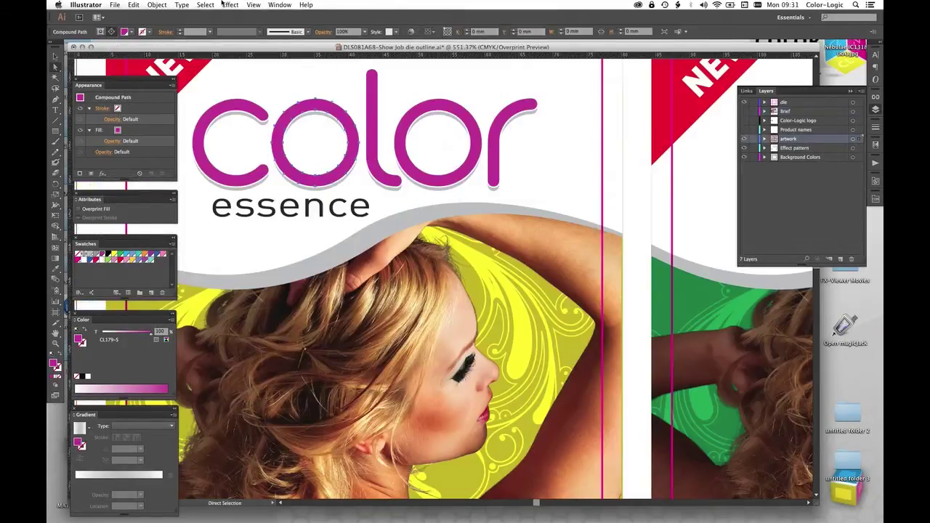
click(206, 5)
mouse_move(211, 83)
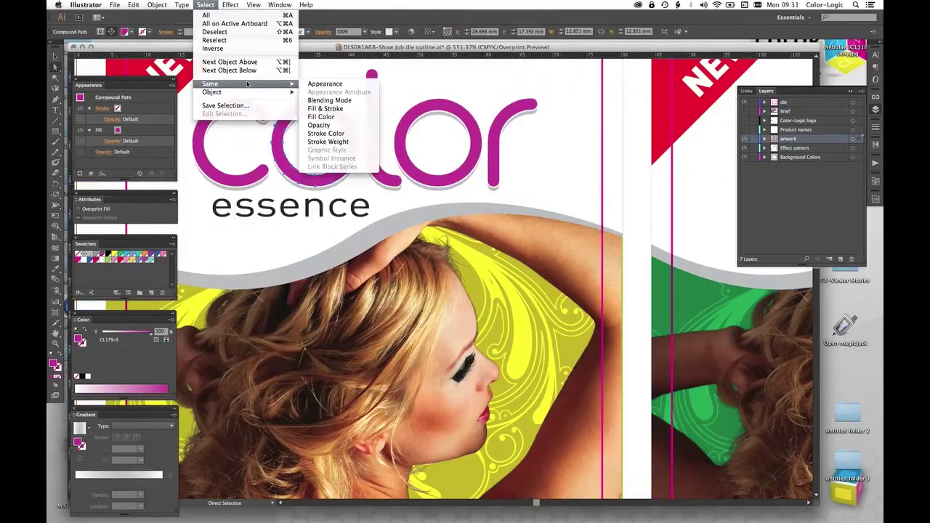
click(332, 118)
key(super+0)
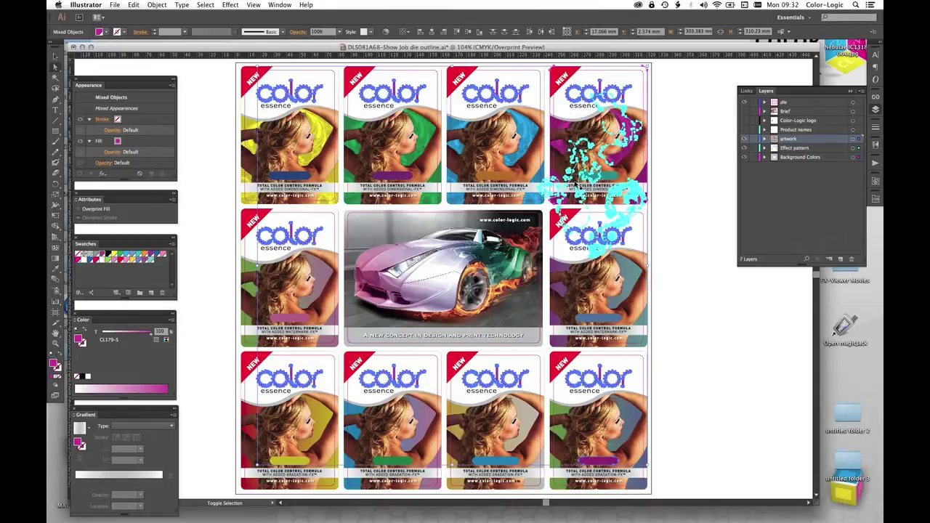
- Try to remove the background flourishes of the magenta label from the same-fill selection
click(580, 185)
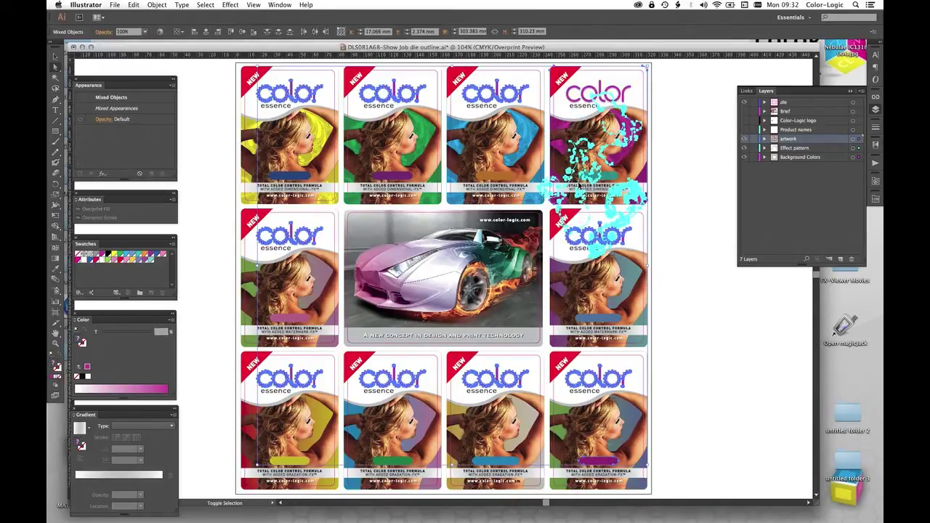
click(616, 198)
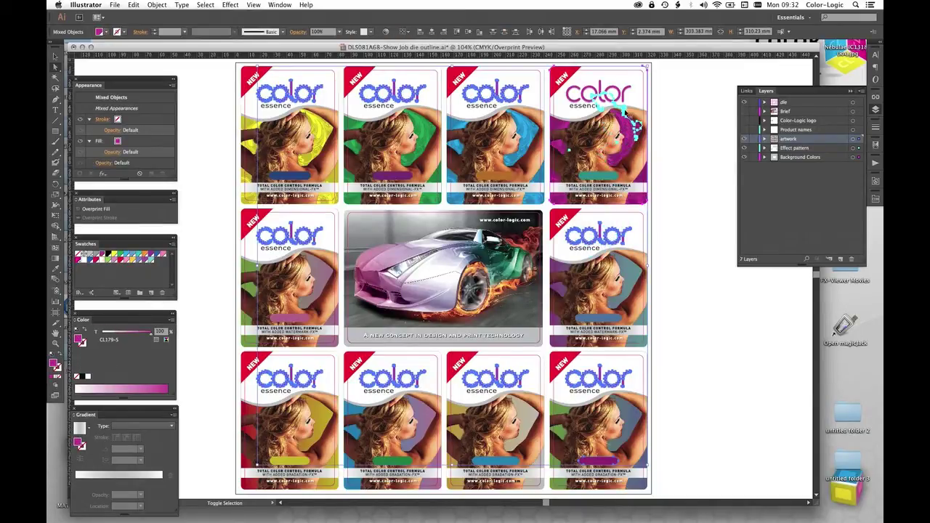
click(648, 204)
key(a)
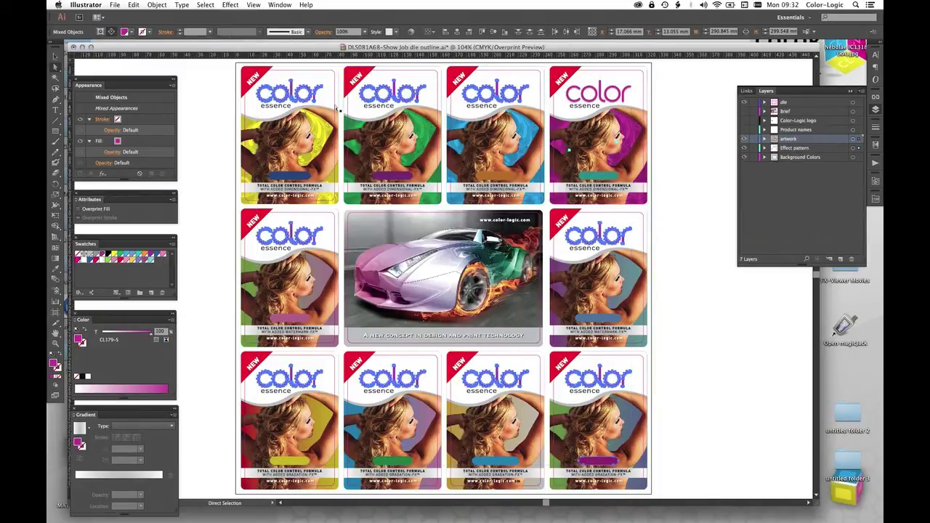
- Try to run the Make "FILL" metallic action on the fill of the selected logo lettering, and deselect it
drag(246, 70, 367, 148)
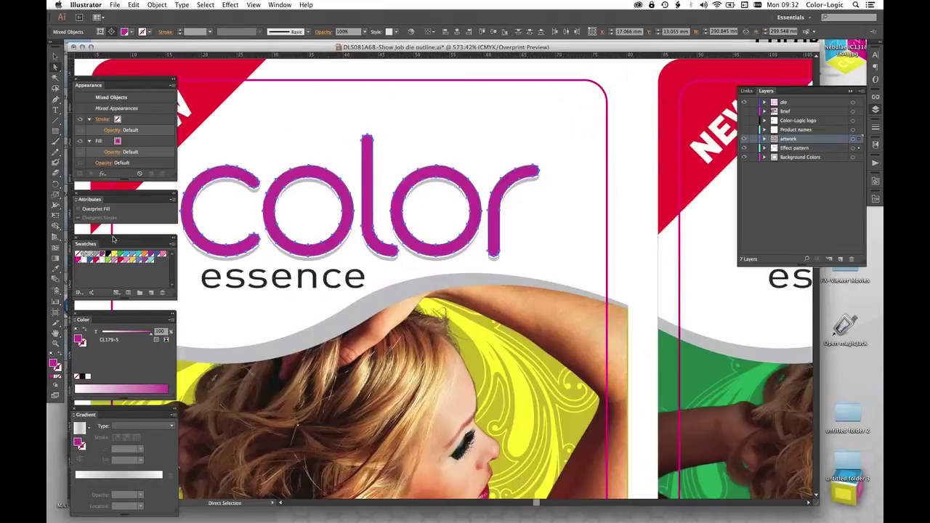
click(122, 141)
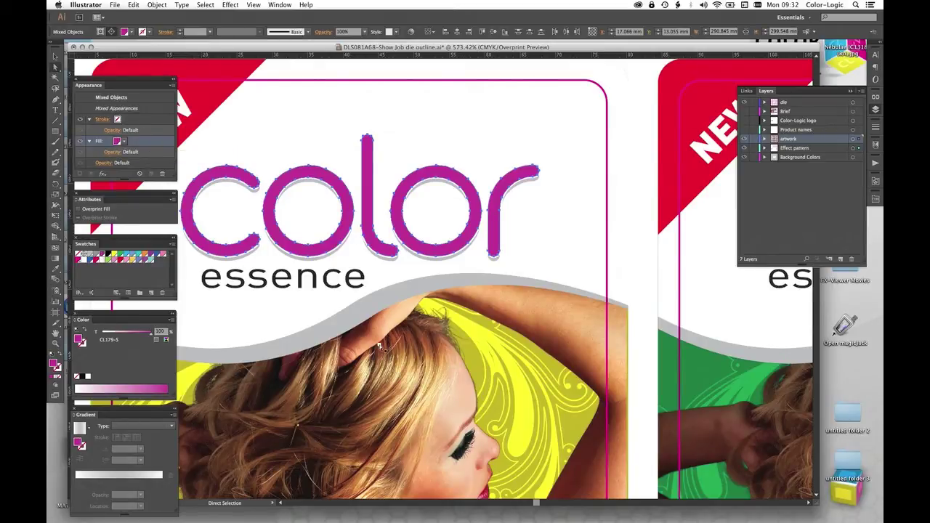
key(Return)
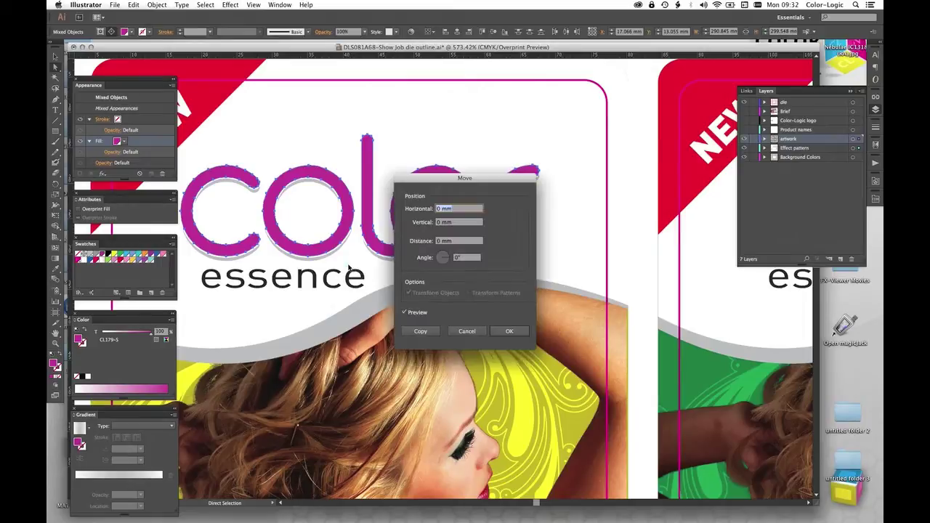
click(467, 331)
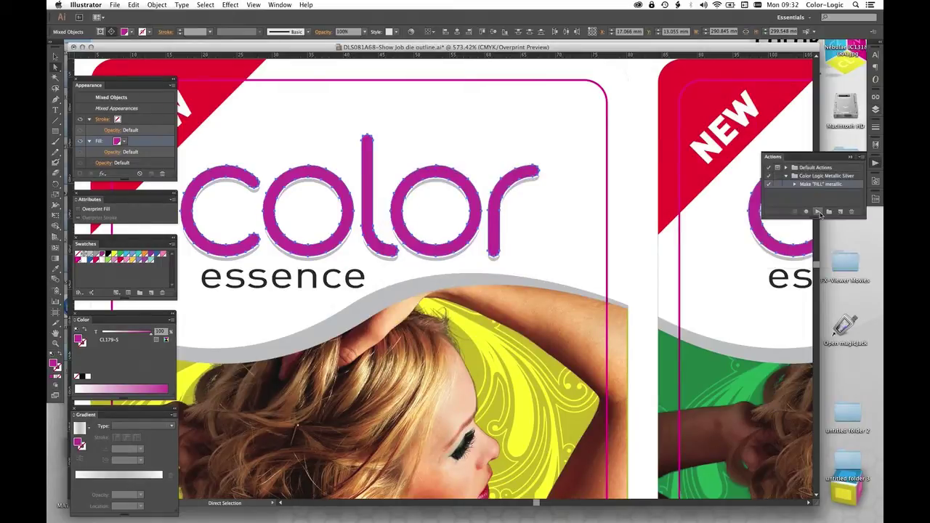
click(819, 211)
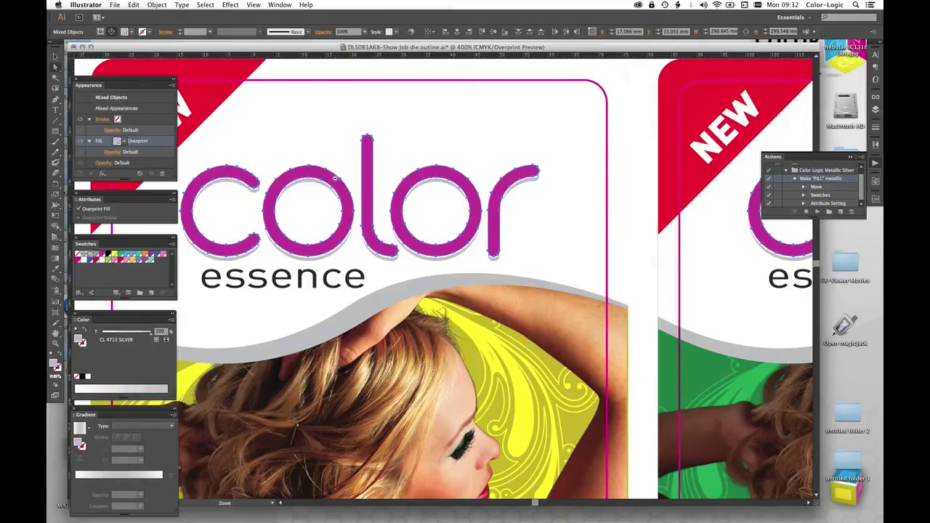
key(z)
alt+click(393, 192)
key(v)
scroll(407, 182, down, 5)
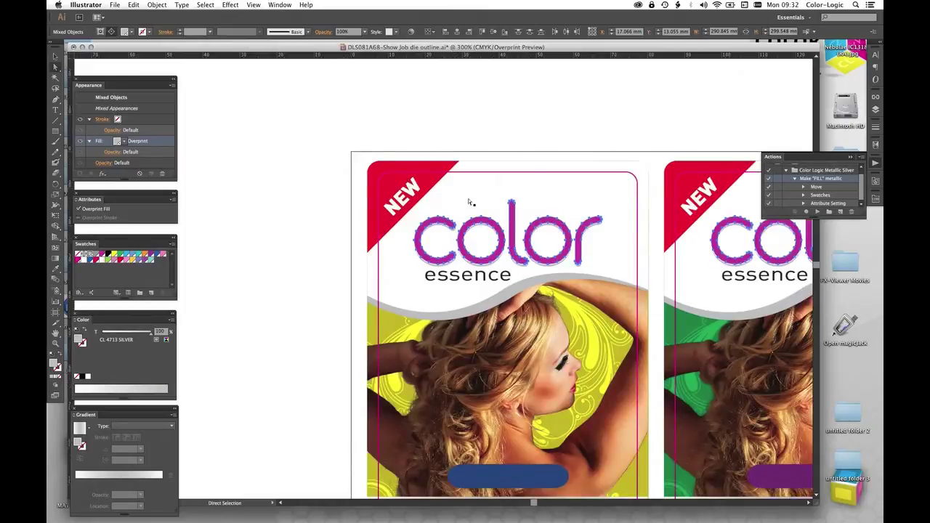
click(307, 213)
key(a)
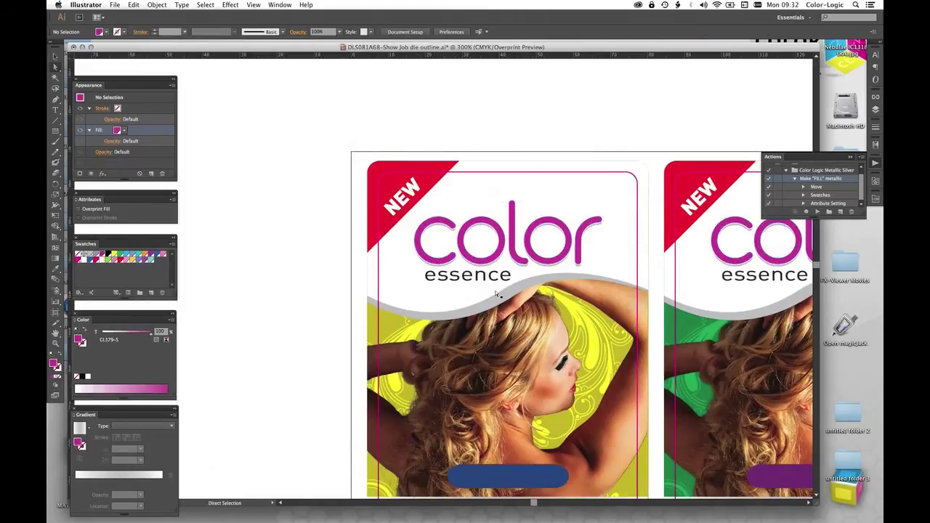
- Select all five letters of the "color" logo on the yellow label
click(443, 224)
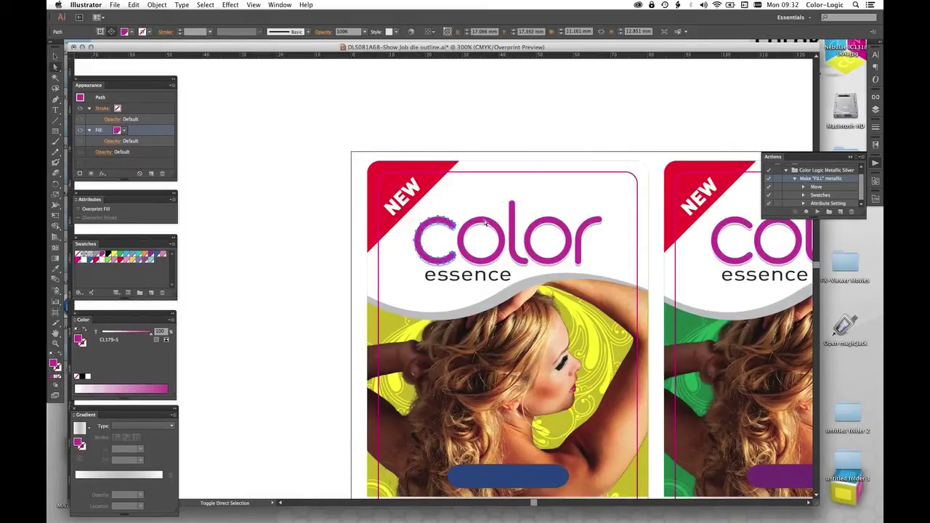
shift+click(488, 222)
shift+click(516, 227)
shift+click(556, 224)
shift+click(592, 232)
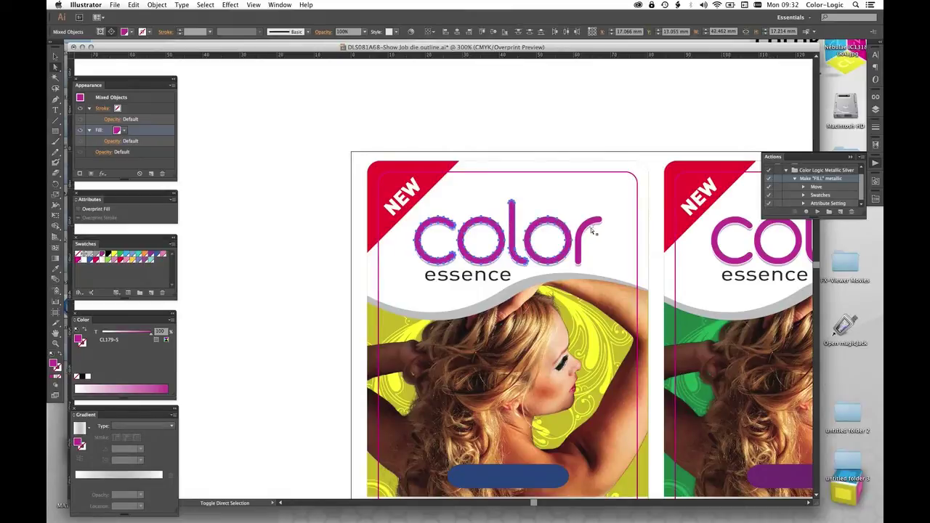
shift+click(592, 229)
- Duplicate the yellow label's lettering fill, set the copy to CL 4713 SILVER with overprint, and deselect
click(151, 175)
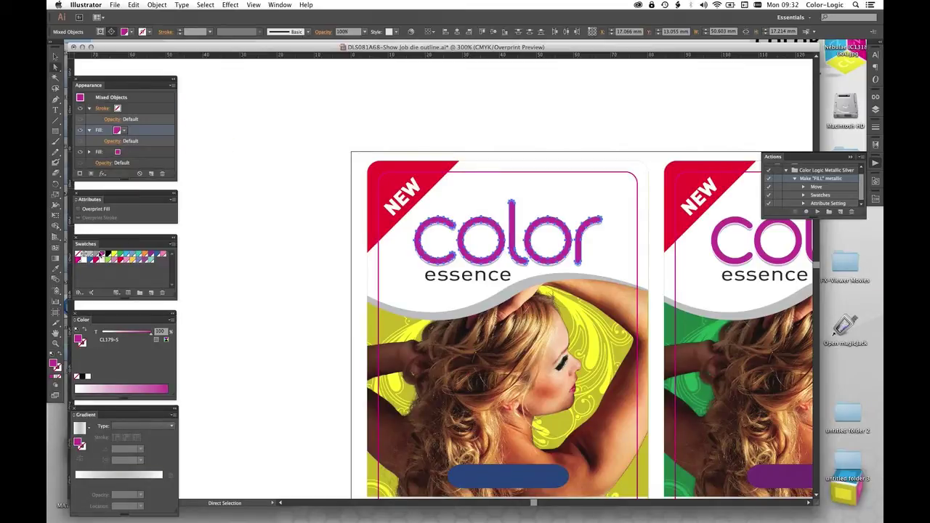
click(98, 254)
click(90, 212)
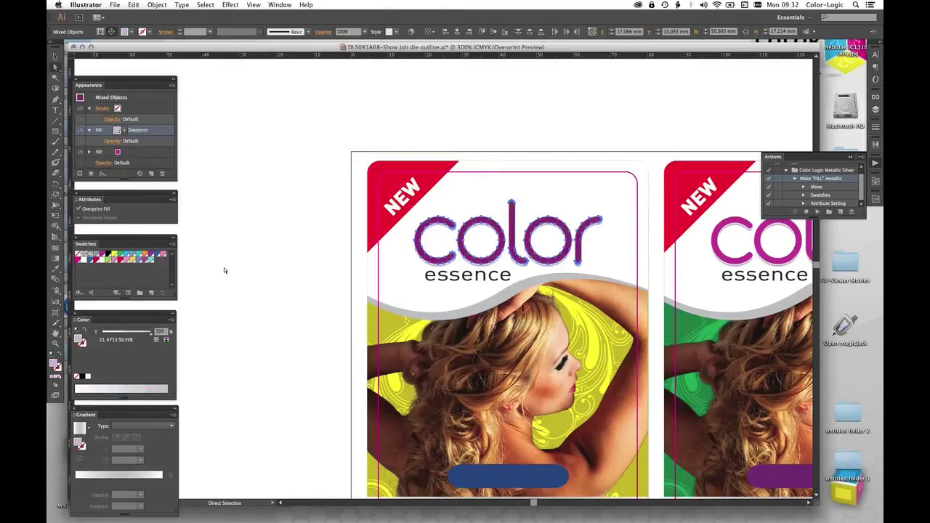
click(224, 269)
- Select all the "color" logo letters on the green and blue labels of the first row
drag(712, 289, 389, 268)
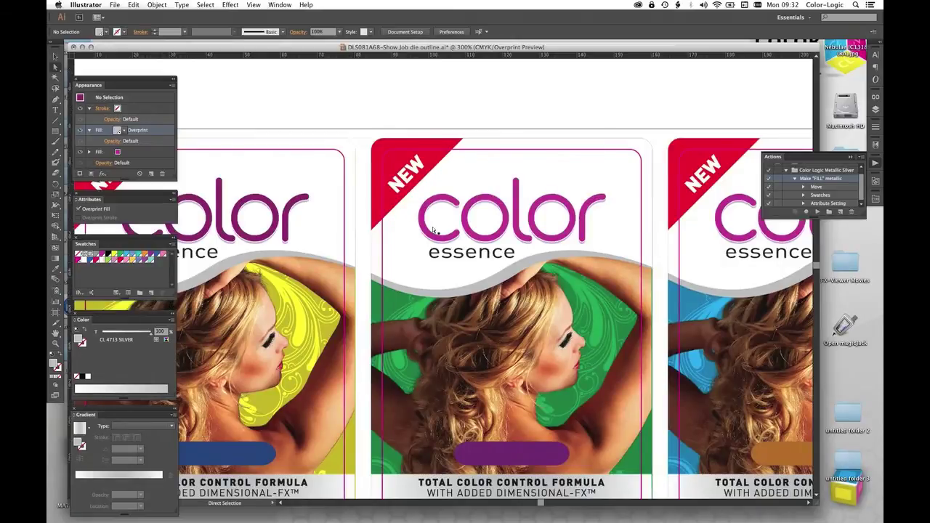
click(437, 240)
shift+click(483, 240)
shift+click(523, 240)
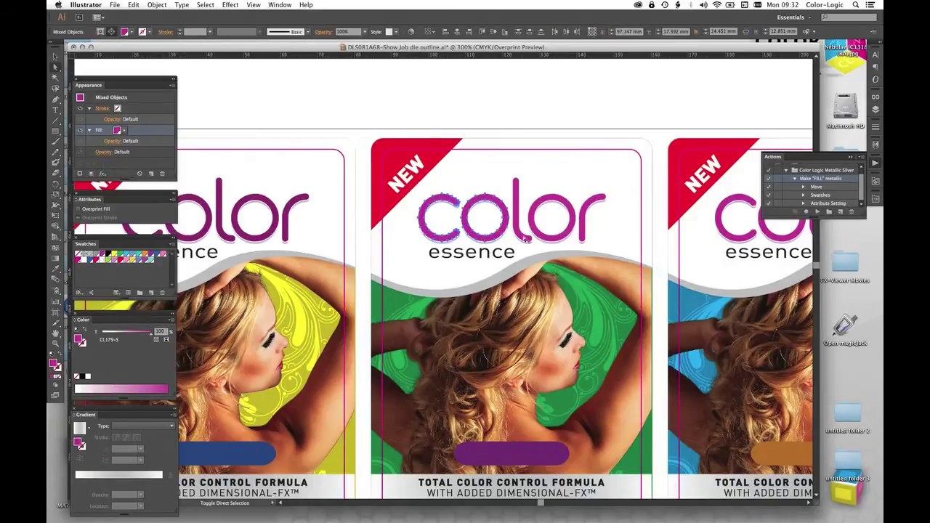
shift+click(545, 237)
shift+click(586, 235)
scroll(586, 235, right, 5)
shift+click(453, 231)
shift+click(507, 235)
shift+click(531, 195)
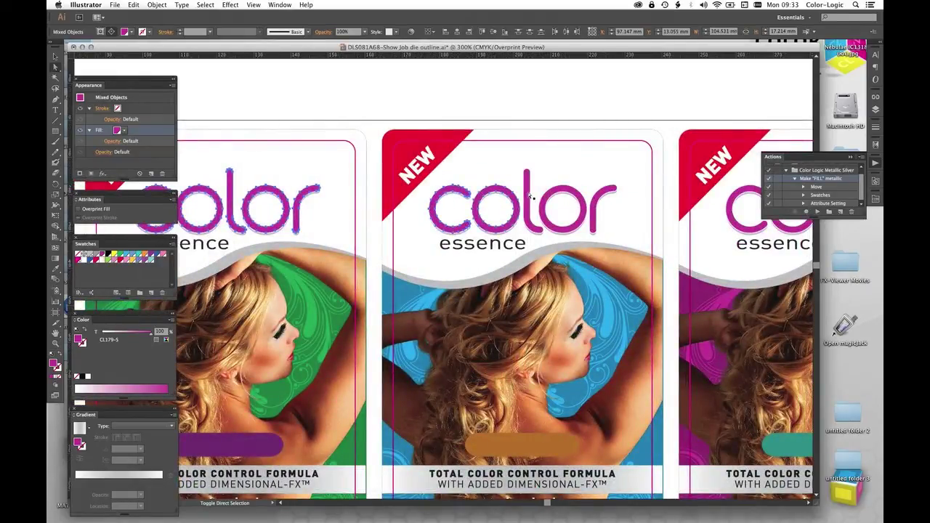
shift+click(598, 195)
- Add the five "color" letters of the first row's magenta label to the selection
scroll(370, 193, right, 10)
shift+click(436, 179)
shift+click(468, 179)
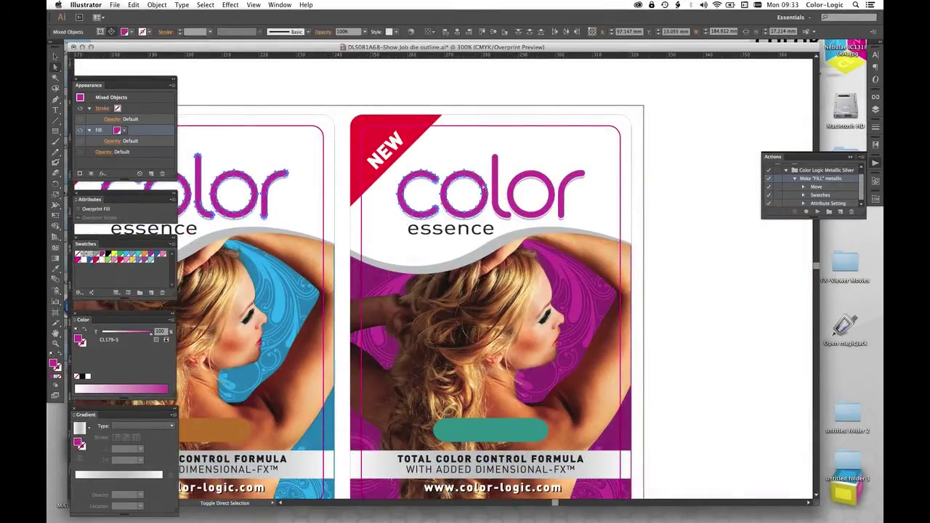
shift+click(500, 177)
shift+click(531, 179)
shift+click(574, 182)
- Duplicate the fill of the selected first-row lettering, set the copy to CL 4713 SILVER with overprint, and deselect
click(150, 174)
click(91, 254)
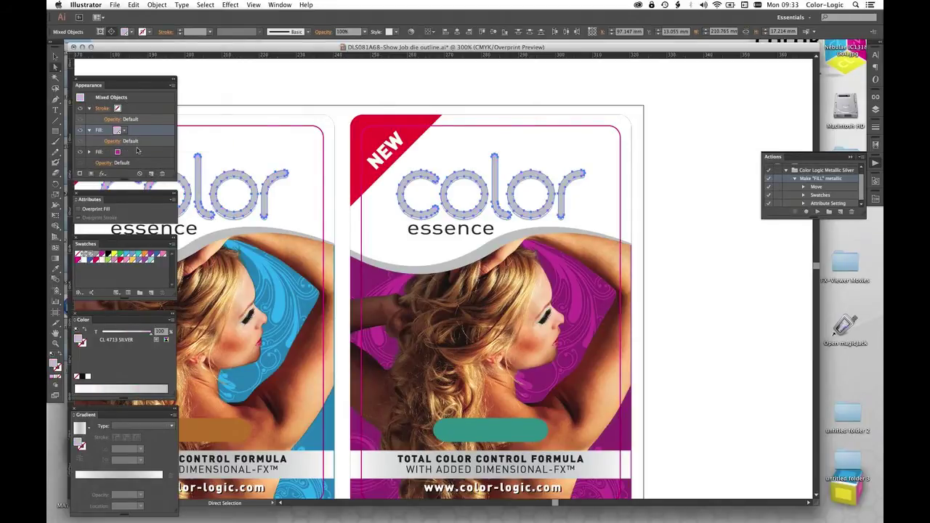
click(78, 210)
click(734, 252)
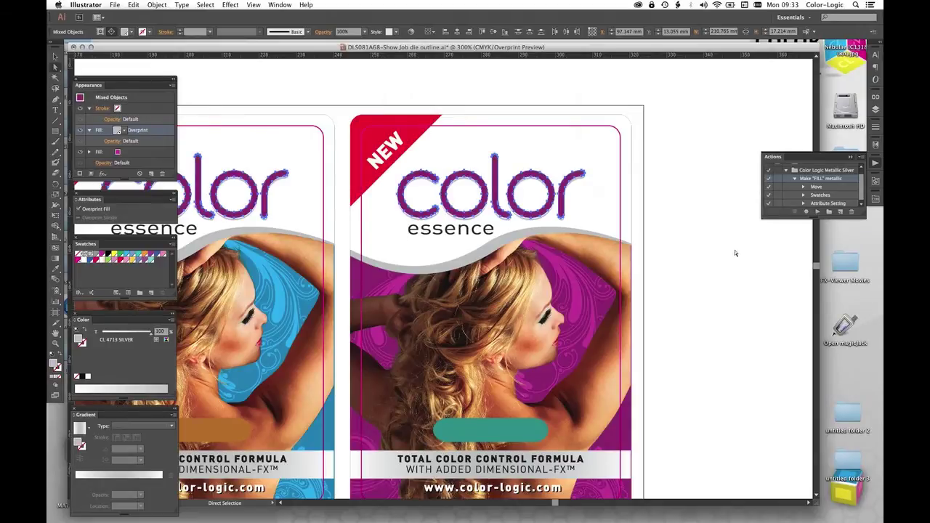
- Select the five "color" letters on the purple and teal label beside the back of the car
drag(484, 361, 538, 147)
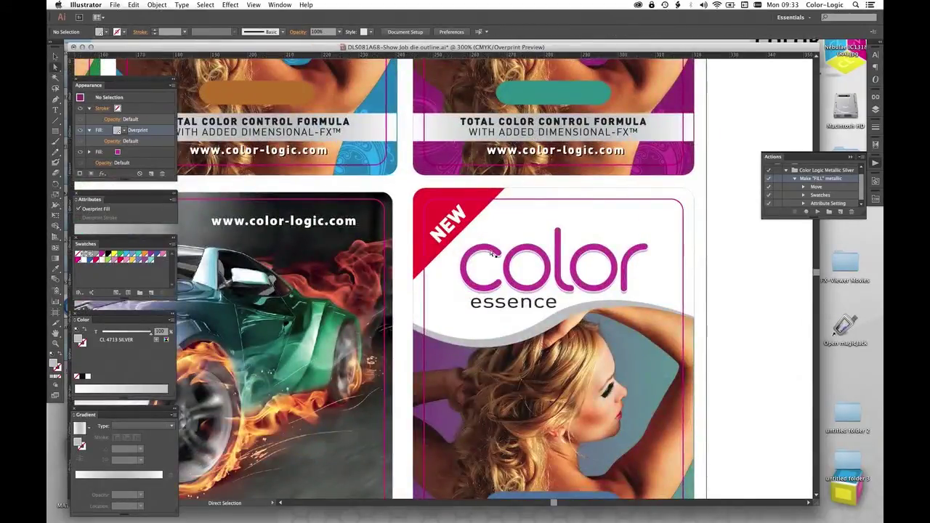
click(493, 253)
shift+click(522, 252)
shift+click(558, 241)
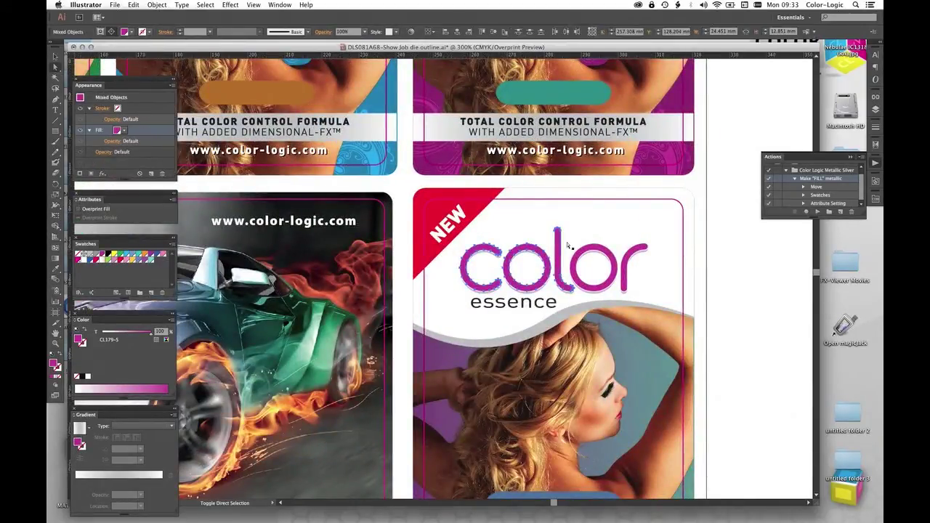
shift+click(593, 255)
shift+click(641, 254)
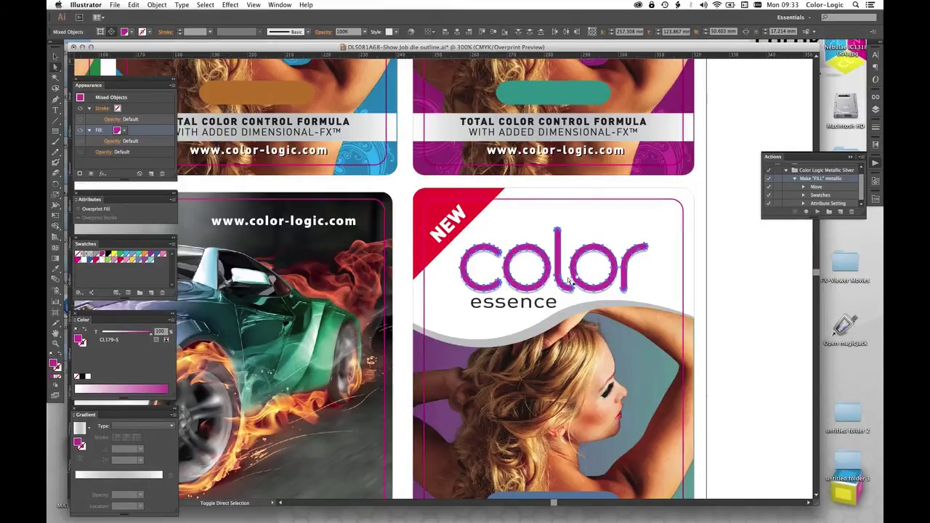
- Add the "color" letters of the green and purple label at the front of the car to the selection
drag(424, 308, 606, 311)
drag(218, 334, 595, 302)
shift+click(330, 217)
shift+click(365, 217)
shift+click(395, 206)
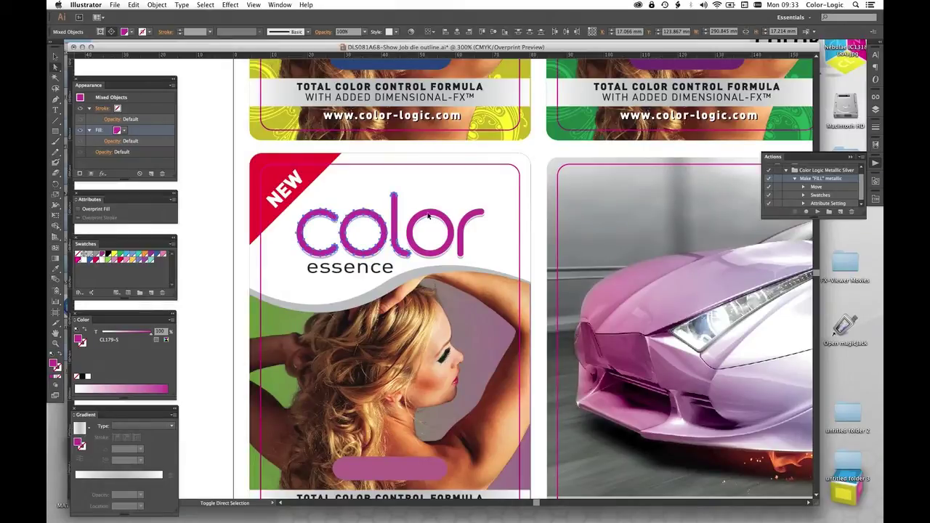
shift+click(466, 221)
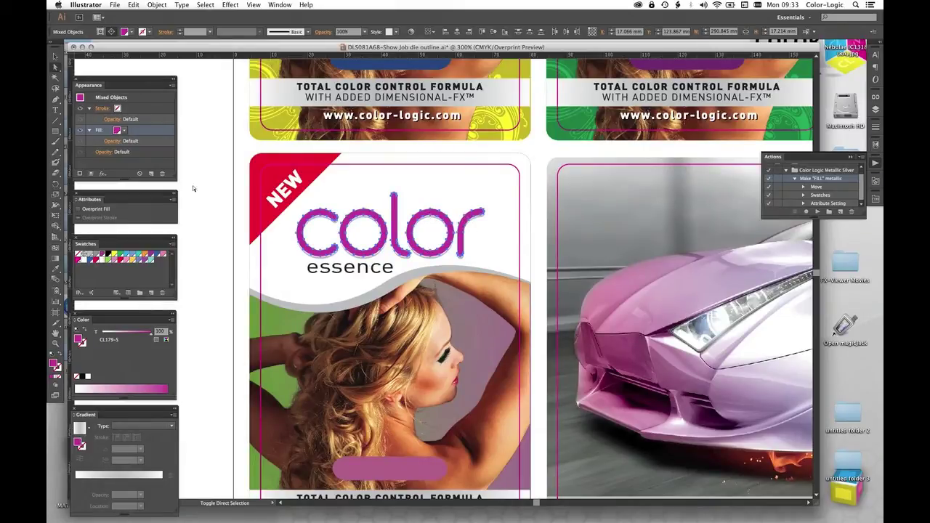
- Duplicate the fill of the middle-row lettering and set the copy to CL 4713 SILVER with overprint
click(151, 174)
click(90, 255)
click(91, 211)
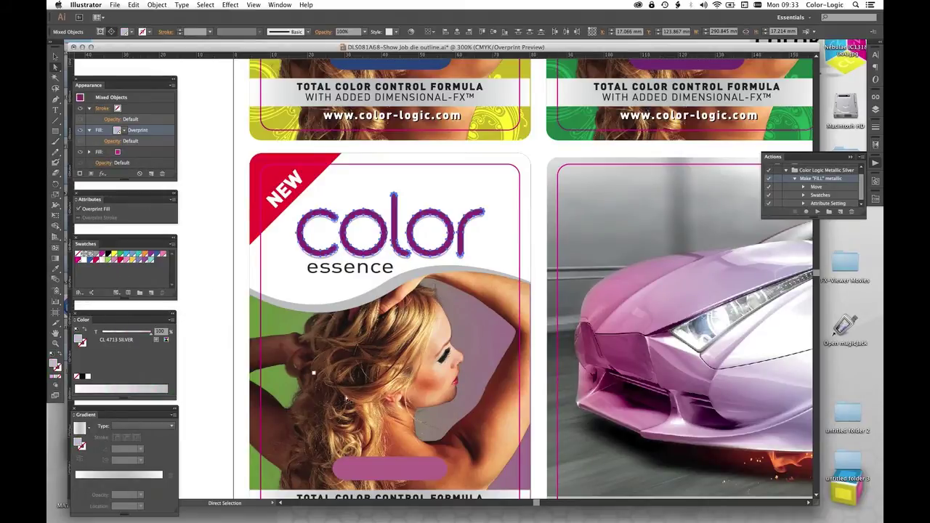
- Select the "color" logo letters on the last row's red-yellow and blue-purple labels
scroll(459, 213, down, 10)
scroll(459, 213, down, 1)
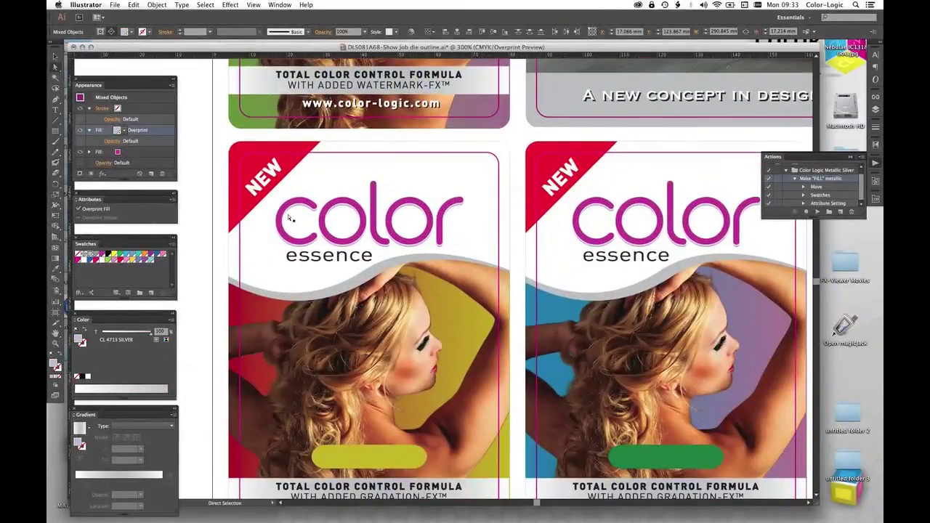
click(305, 207)
shift+click(342, 205)
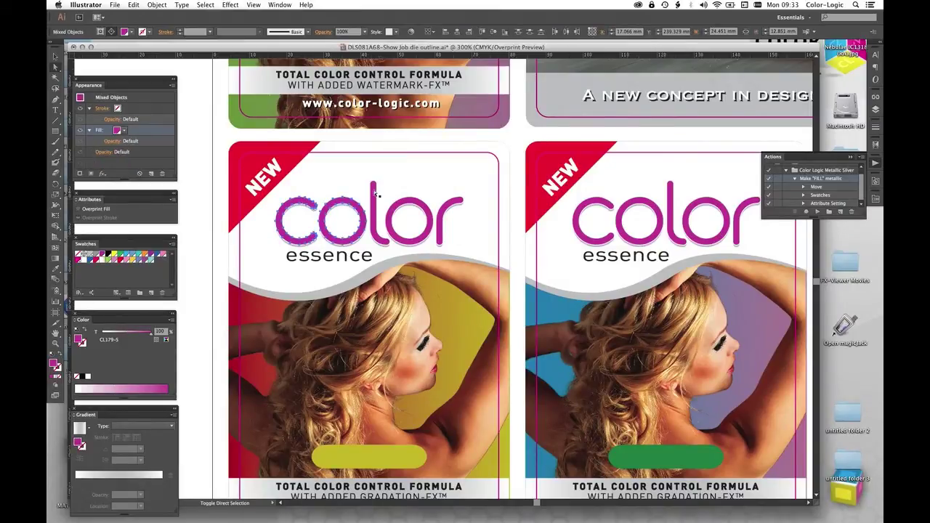
shift+click(399, 207)
shift+click(452, 209)
shift+click(585, 234)
shift+click(622, 228)
shift+click(670, 207)
shift+click(726, 211)
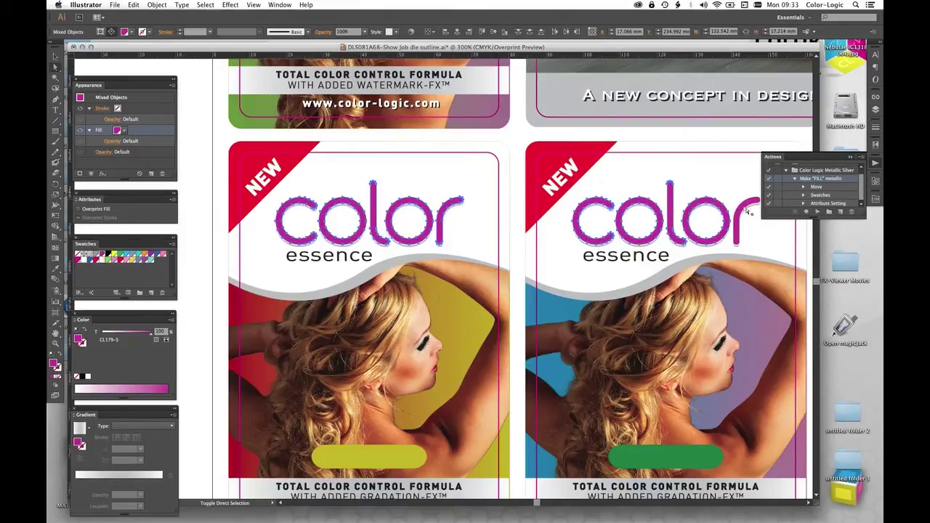
shift+click(737, 222)
- Add the five "color" logo letters of the last row's yellow-beige label to the selection
drag(737, 222, 216, 214)
shift+click(338, 202)
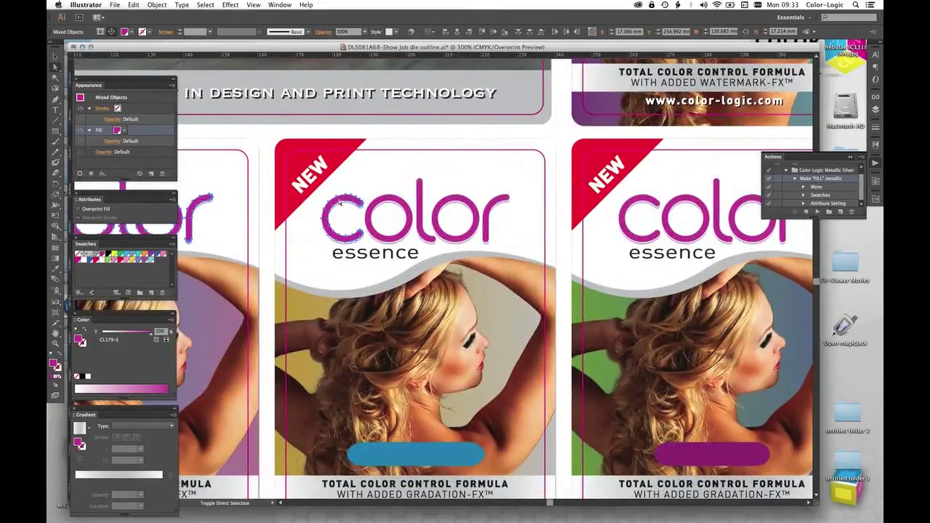
shift+click(390, 202)
shift+click(420, 190)
shift+click(455, 202)
shift+click(494, 207)
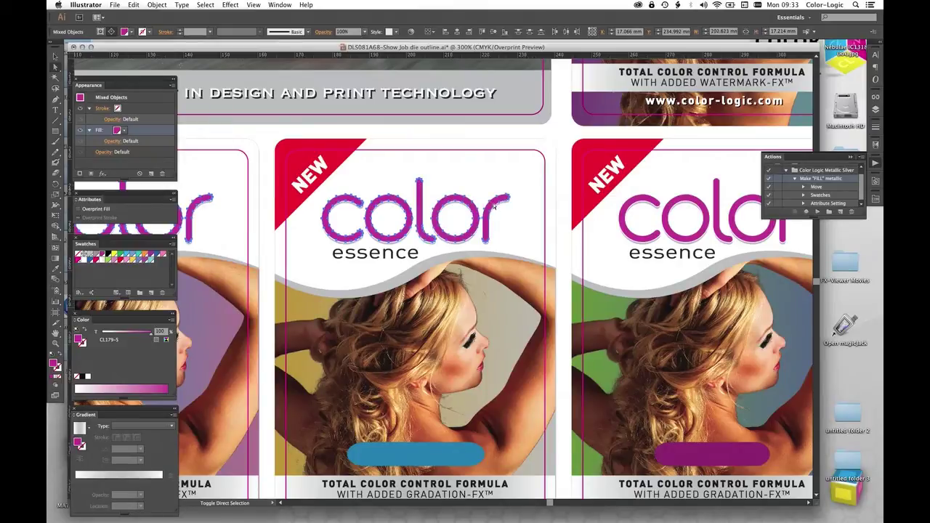
- Add the five "color" logo letters of the last row's green-blue label to the selection
shift+click(641, 205)
drag(641, 205, 380, 202)
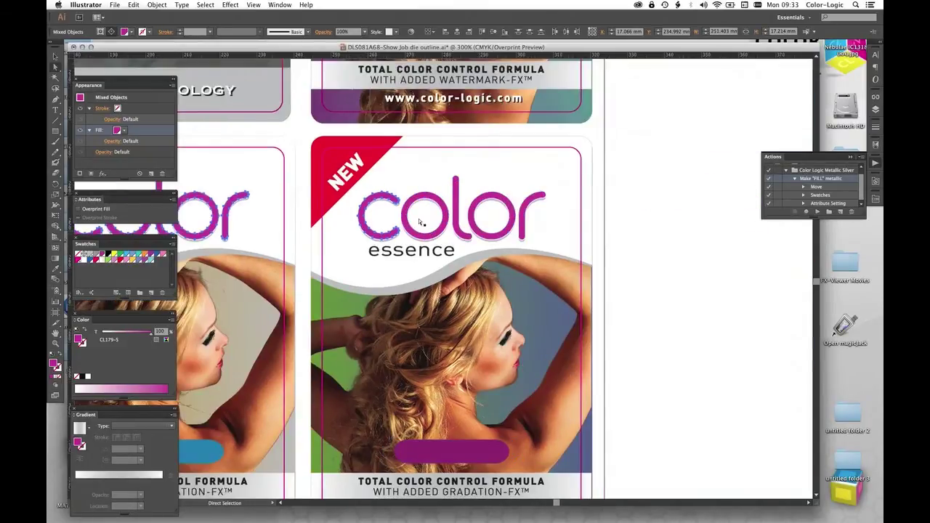
shift+click(428, 196)
shift+click(458, 194)
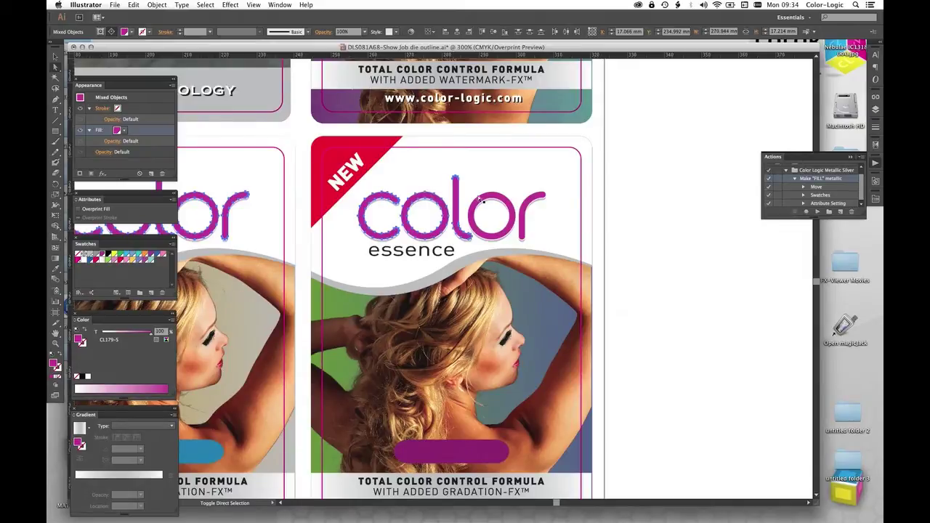
shift+click(481, 202)
shift+click(525, 211)
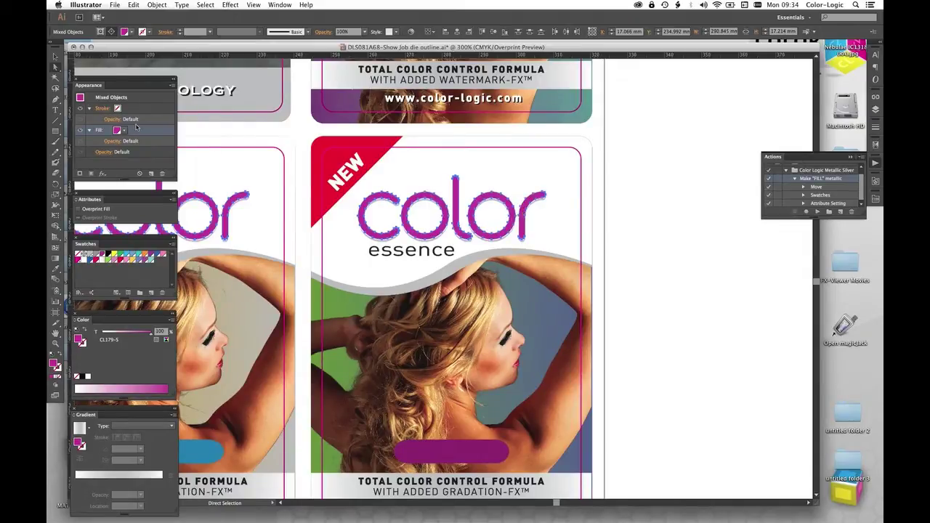
- Duplicate the fill of the last-row lettering, set the overprinting copy to CL 4713 SILVER, and deselect
click(152, 173)
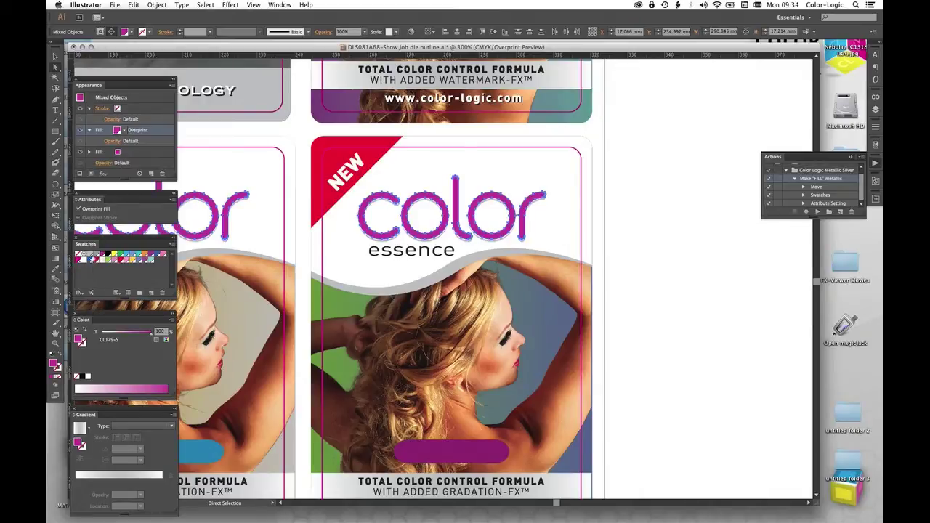
click(90, 257)
click(699, 243)
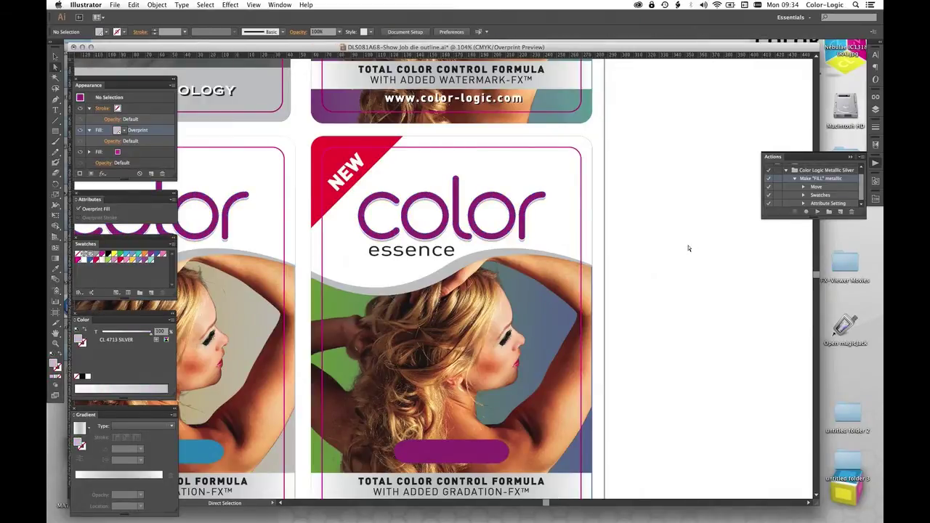
- Display the whole label sheet and hide the CMYK separations to inspect the CL 4713 SILVER plate
key(super+0)
click(876, 110)
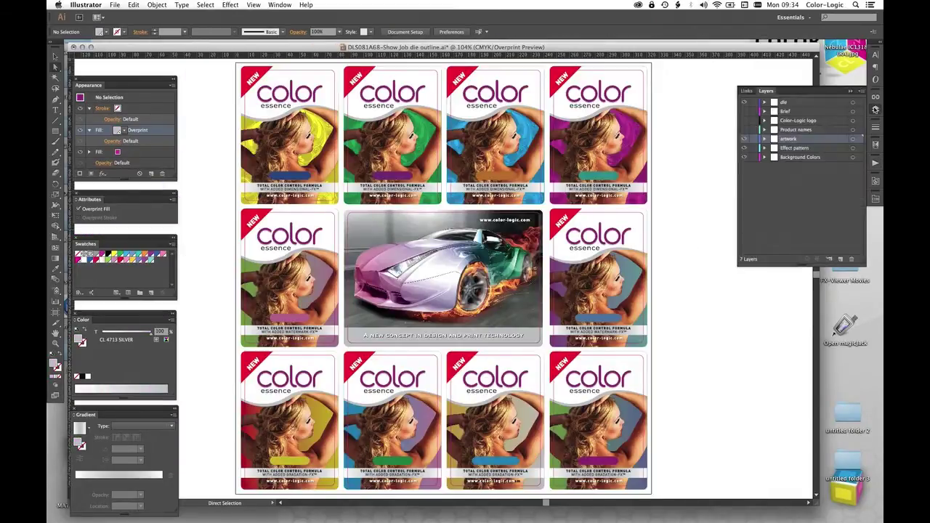
click(876, 144)
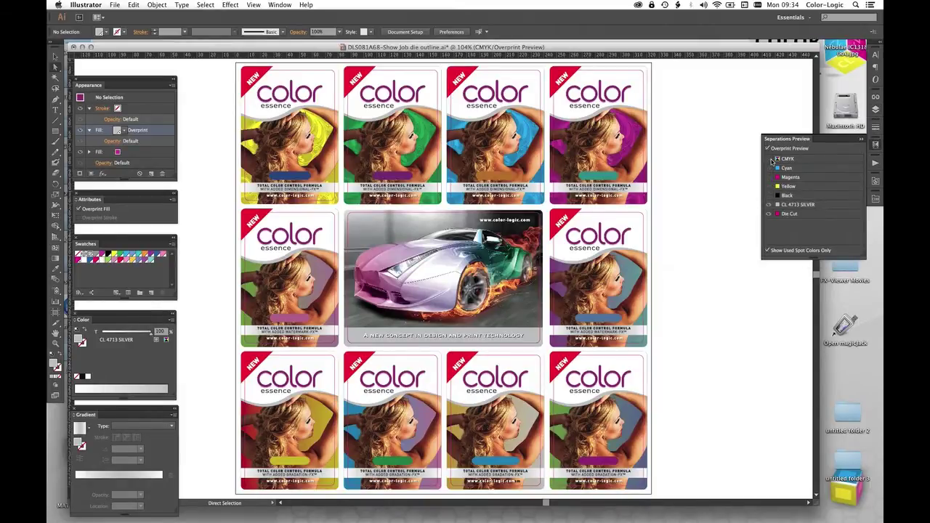
click(774, 159)
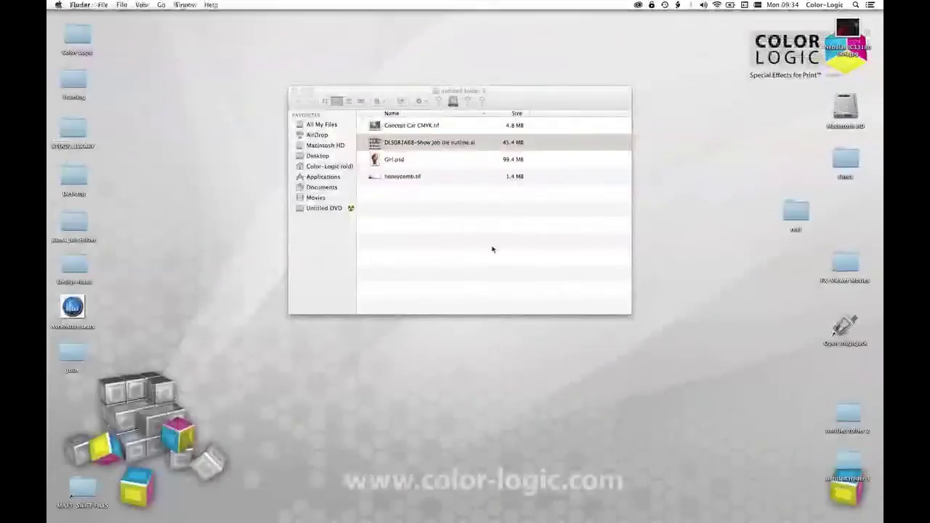
- Switch to Photoshop with Concept Car CMYK.tif and generate the metallic silver channel using the English version of the Color-Logic extension
click(429, 142)
drag(429, 142, 592, 513)
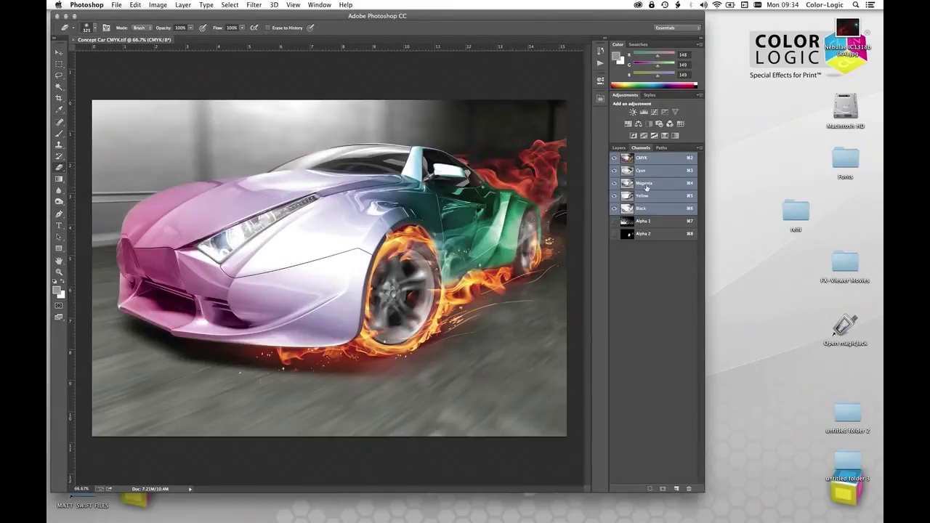
click(601, 97)
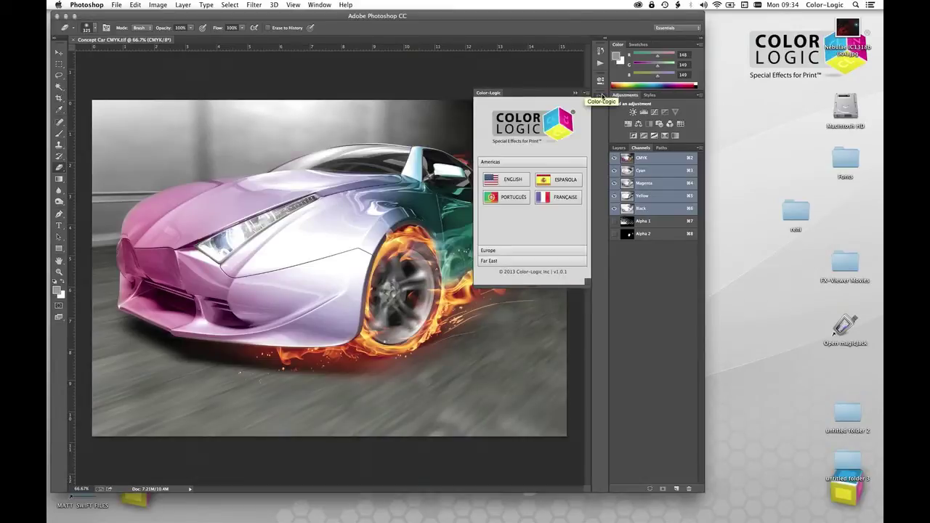
click(554, 251)
click(550, 262)
click(536, 162)
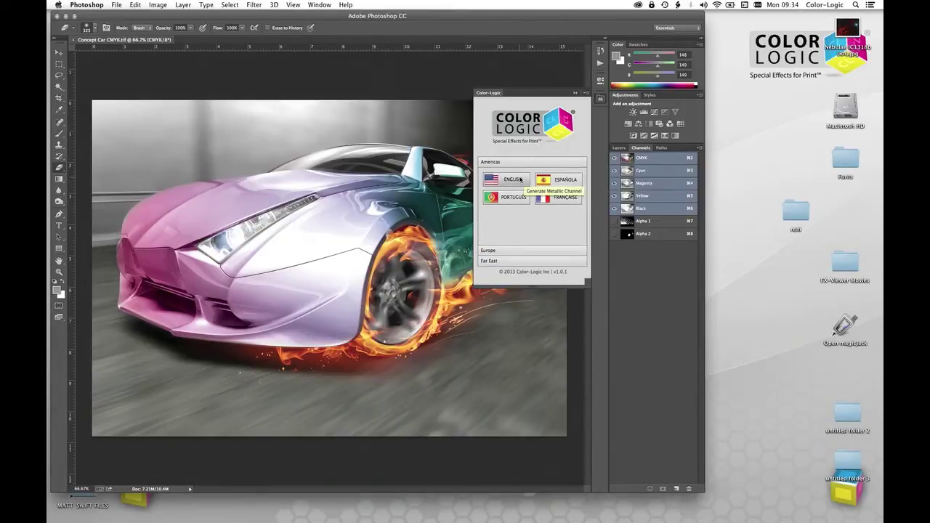
click(520, 180)
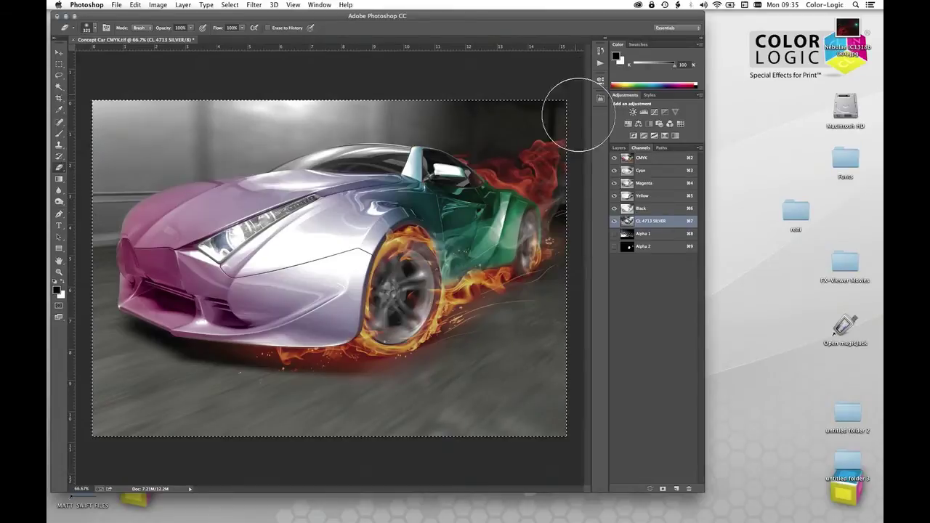
- View the CL 4713 SILVER channel on its own, restore the CMYK view, and load the car's path as a selection
click(615, 159)
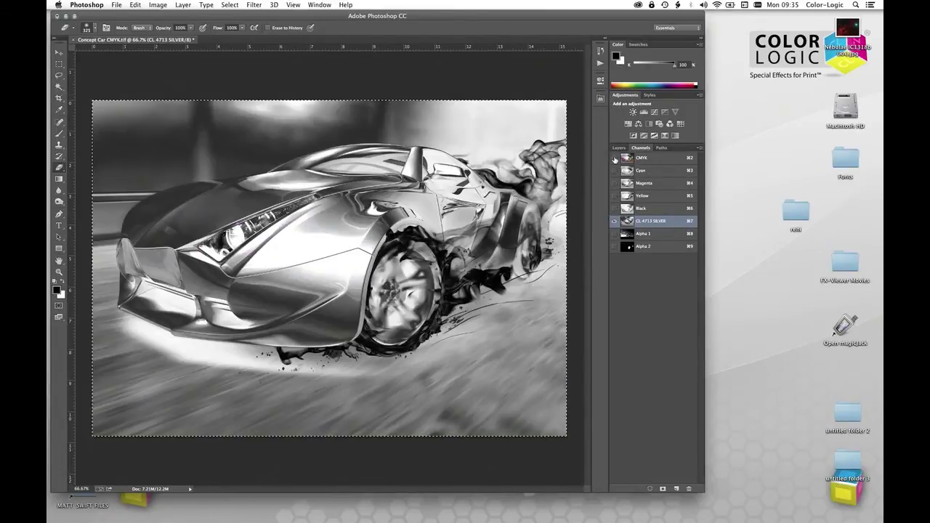
click(615, 158)
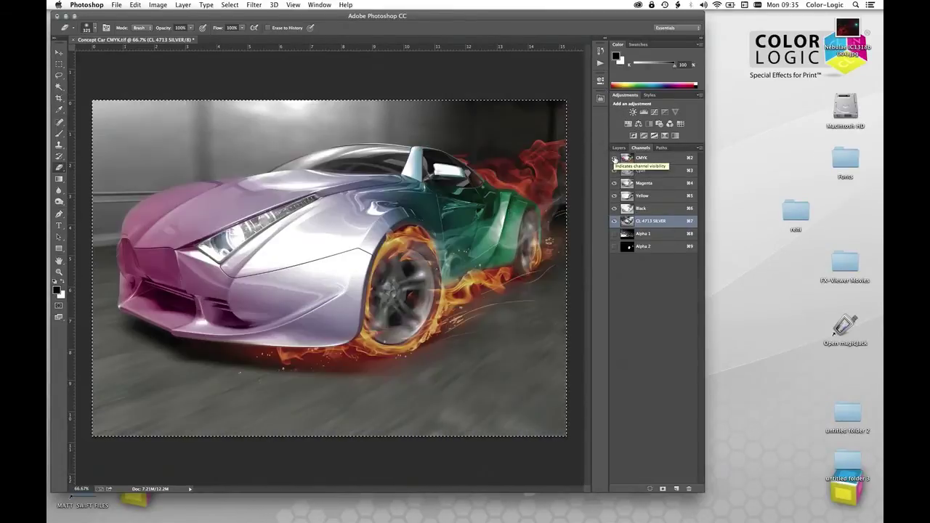
click(661, 148)
super+click(626, 170)
click(640, 147)
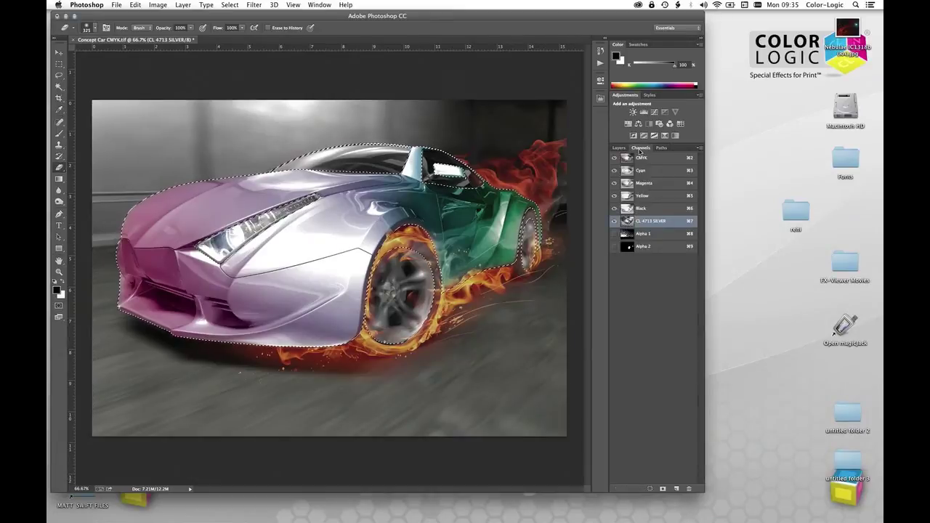
- Invert the car selection, fill the background of the CL 4713 SILVER channel with white at 100% opacity, and deselect
click(615, 158)
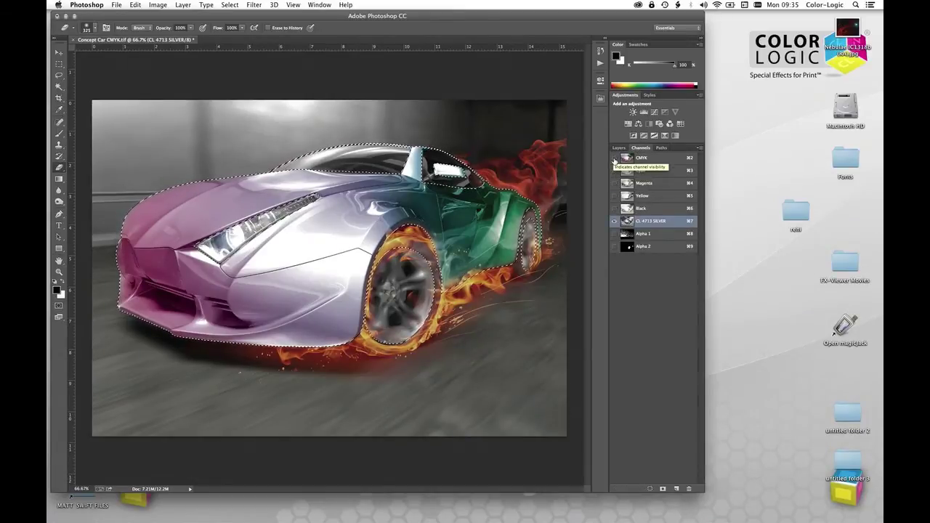
key(shift+super+i)
key(shift+BackSpace)
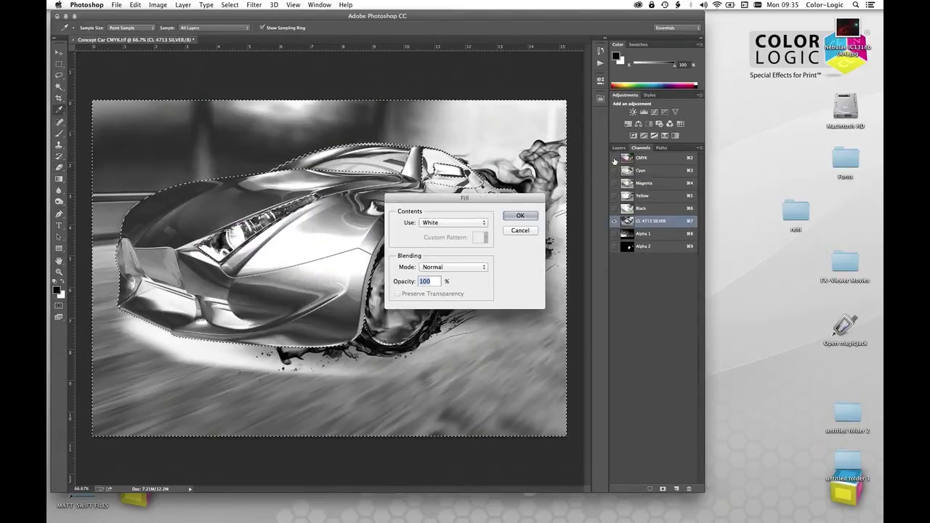
key(Return)
key(e)
key(super+d)
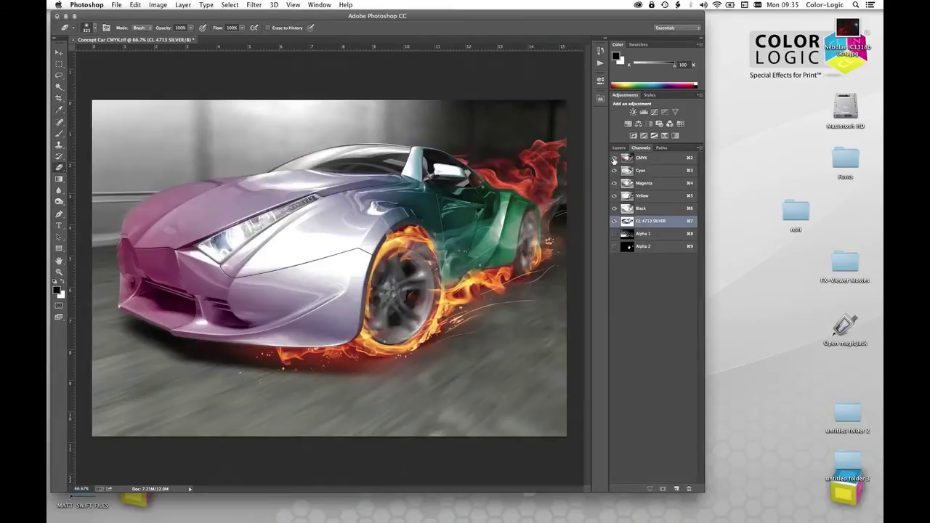
- Boost the isolated CL 4713 SILVER channel with Curves, mapping input 91 to output 100, and compare it with the CMYK image
click(614, 160)
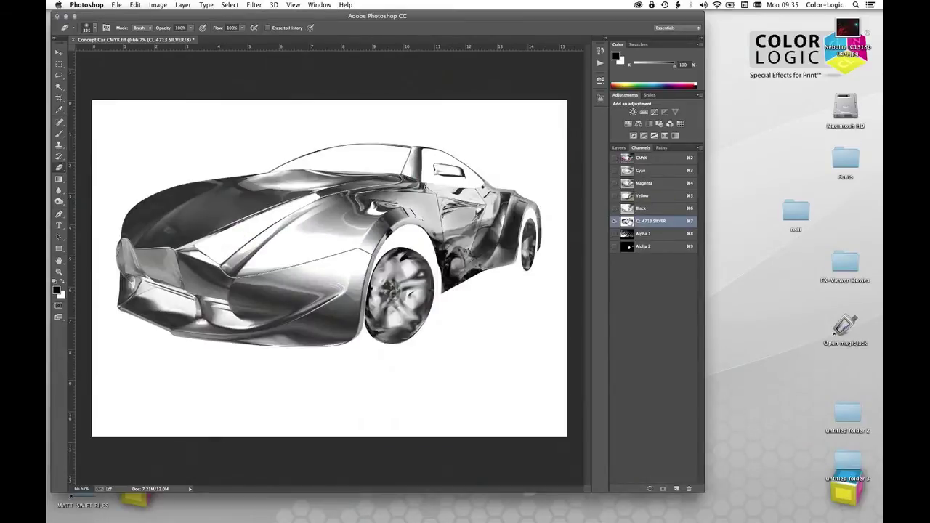
key(super+m)
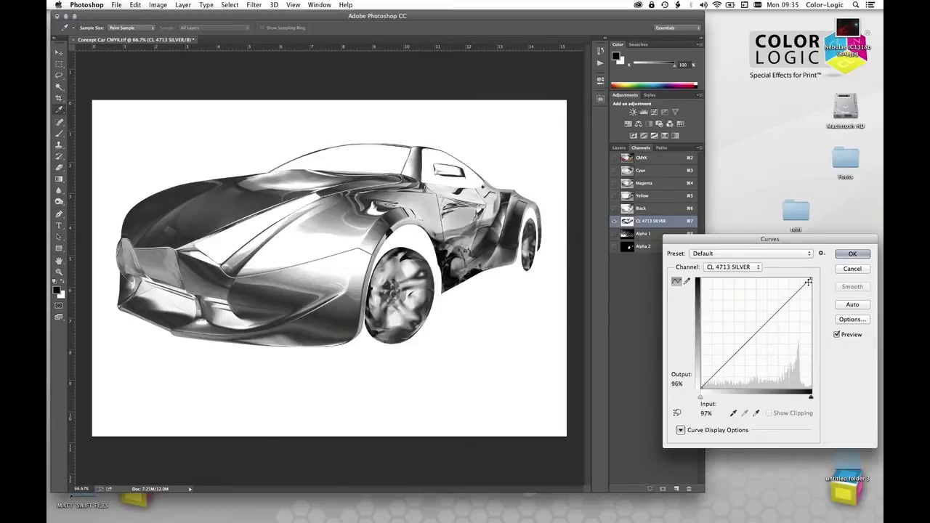
drag(811, 278, 801, 278)
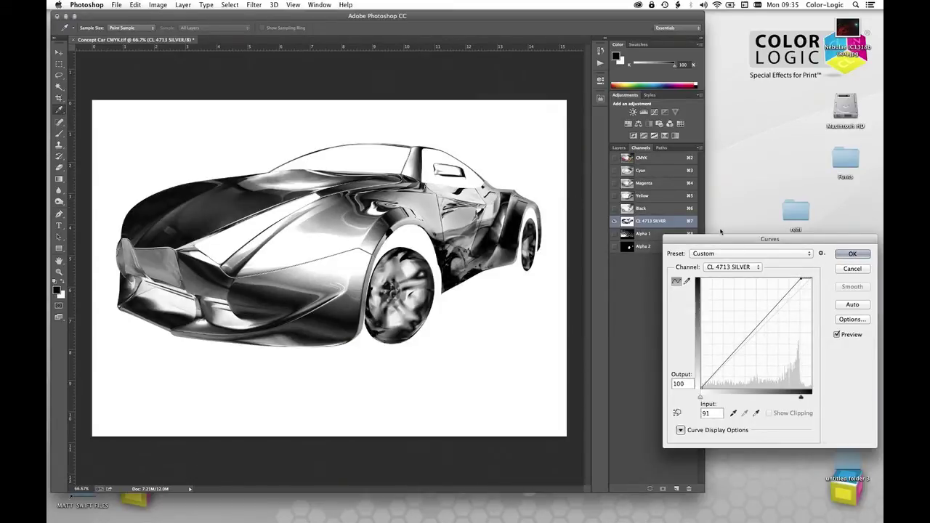
click(854, 256)
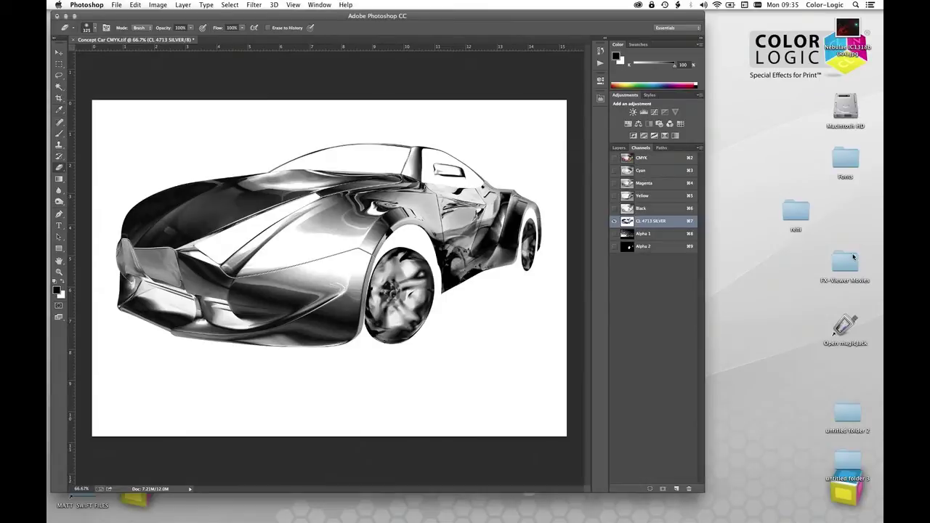
click(615, 158)
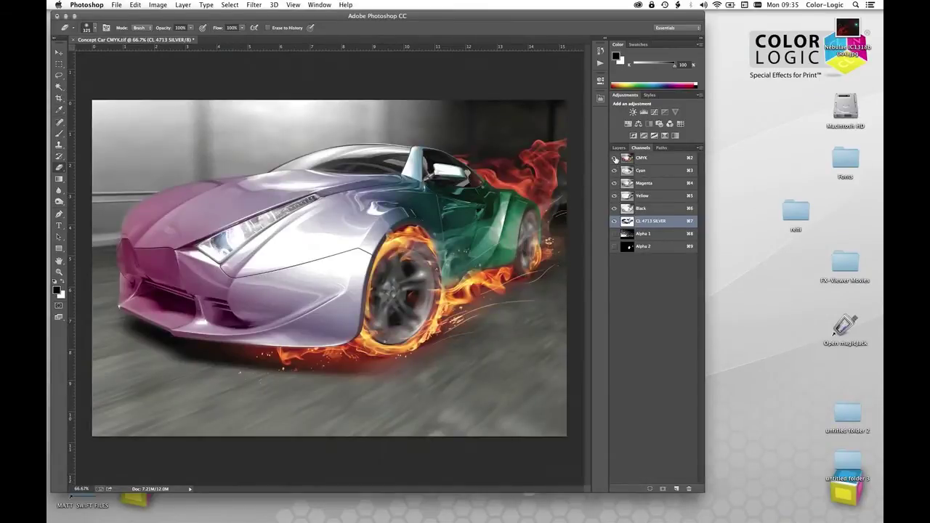
click(615, 158)
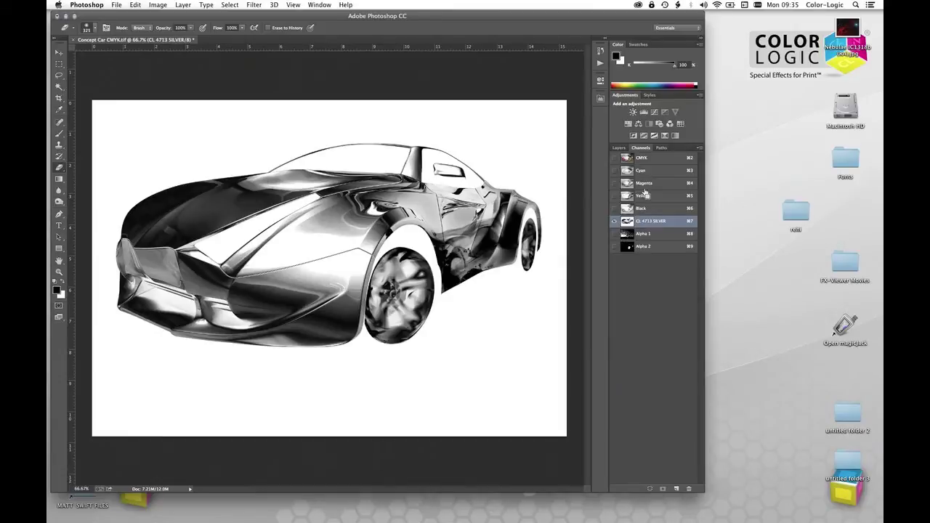
- Load the honeycomb alpha channel as a selection on the CL 4713 SILVER channel and hide the selection edges
click(662, 147)
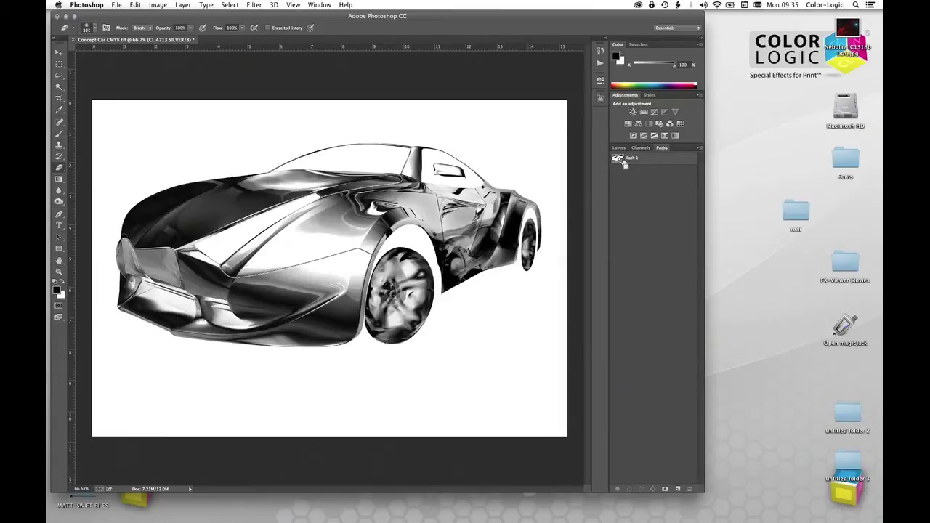
click(640, 148)
super+click(628, 246)
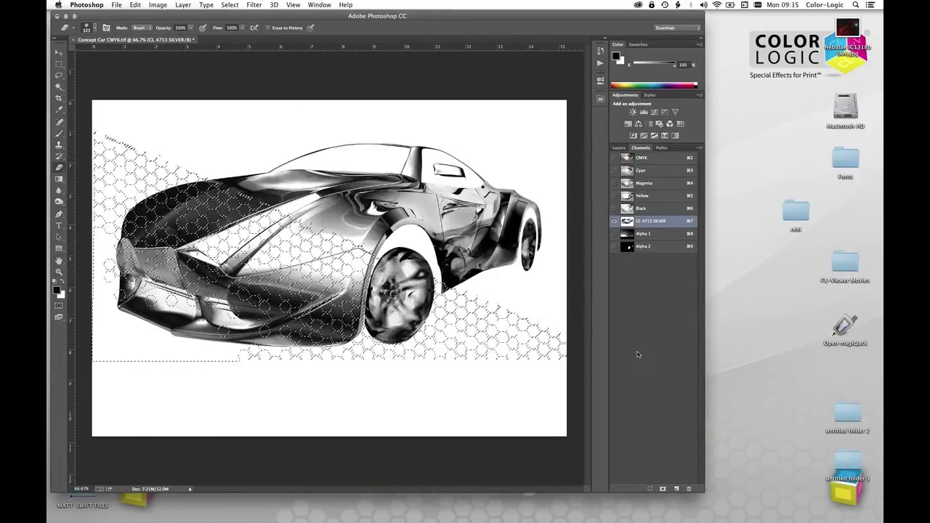
key(super+h)
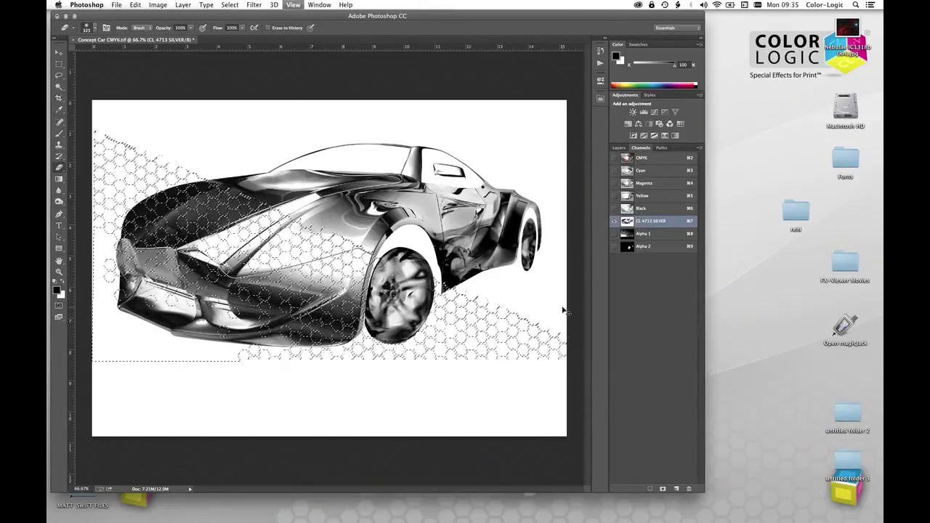
- Erase the honeycomb pattern out of the silver channel across the car's hood, side and front bumper, checking it against the CMYK image
mouse_move(253, 150)
mouse_down()
mouse_move(154, 178)
mouse_move(245, 148)
mouse_move(167, 159)
mouse_move(122, 183)
mouse_move(332, 141)
mouse_move(261, 210)
mouse_move(285, 227)
mouse_move(269, 242)
mouse_move(318, 250)
mouse_move(205, 232)
mouse_move(145, 189)
mouse_move(305, 247)
mouse_move(317, 287)
mouse_move(327, 224)
mouse_move(435, 171)
mouse_move(201, 189)
mouse_move(312, 168)
mouse_move(149, 179)
mouse_move(204, 199)
mouse_move(152, 188)
mouse_move(140, 209)
mouse_up()
mouse_move(273, 217)
mouse_down()
mouse_move(314, 247)
mouse_move(338, 211)
mouse_move(383, 211)
mouse_move(418, 258)
mouse_move(493, 286)
mouse_up()
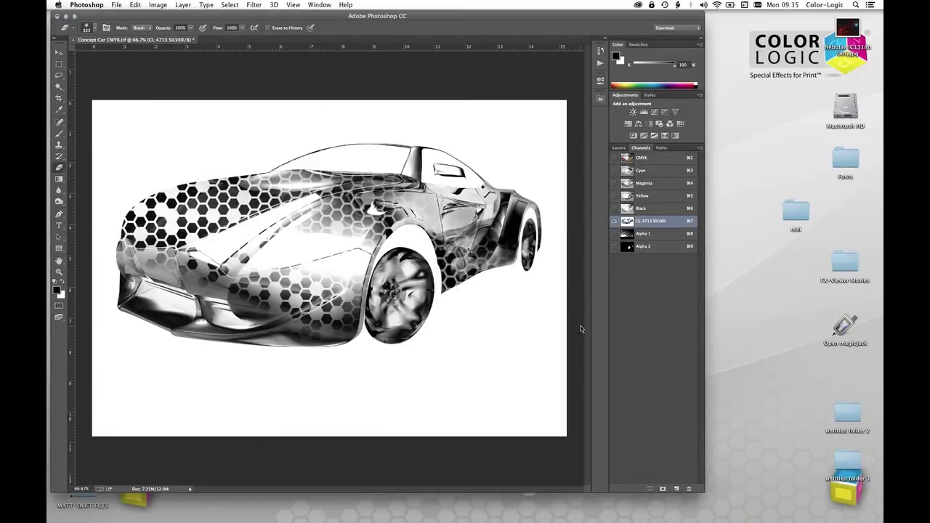
click(614, 157)
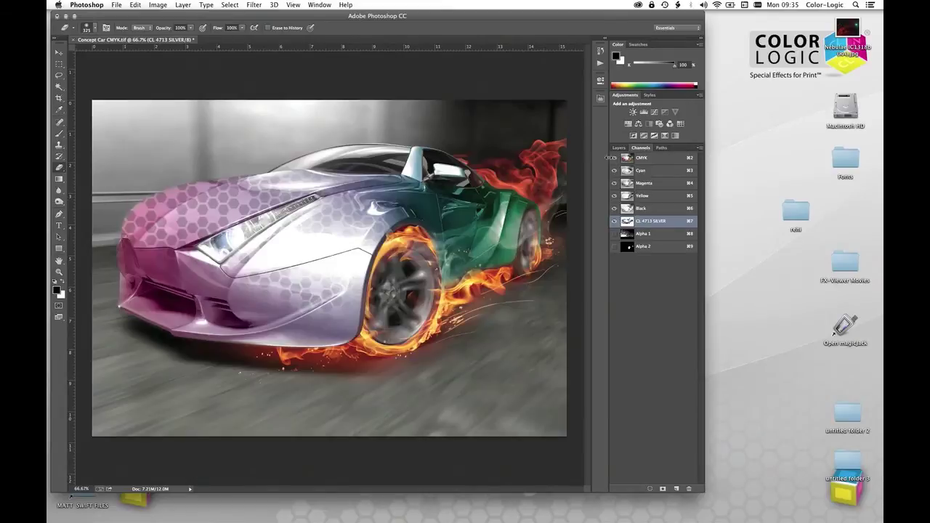
mouse_move(218, 283)
mouse_down()
mouse_move(277, 296)
mouse_move(300, 316)
mouse_move(179, 320)
mouse_move(312, 387)
mouse_move(135, 269)
mouse_up()
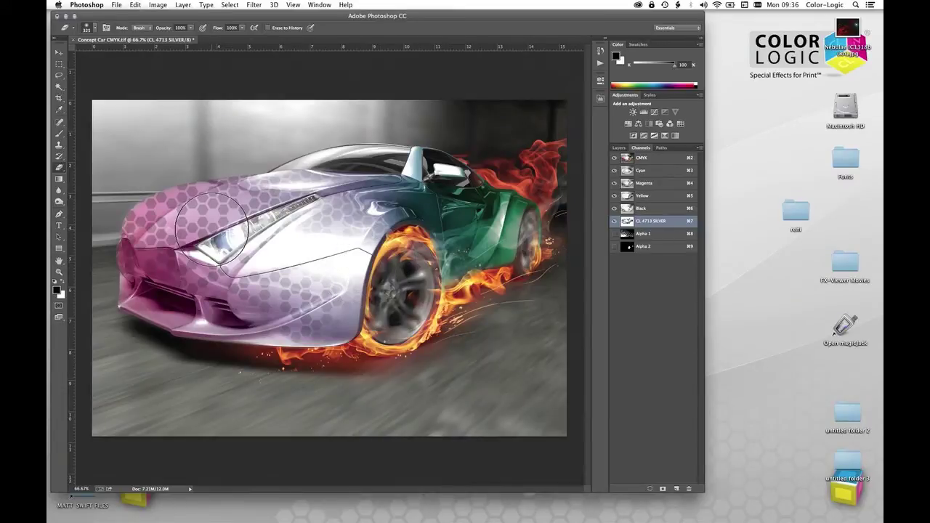
click(615, 158)
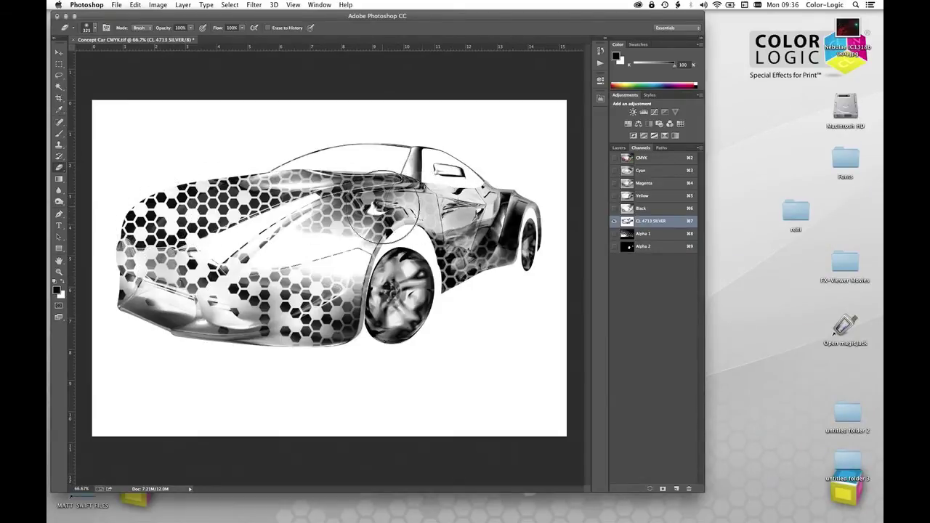
key(grave)
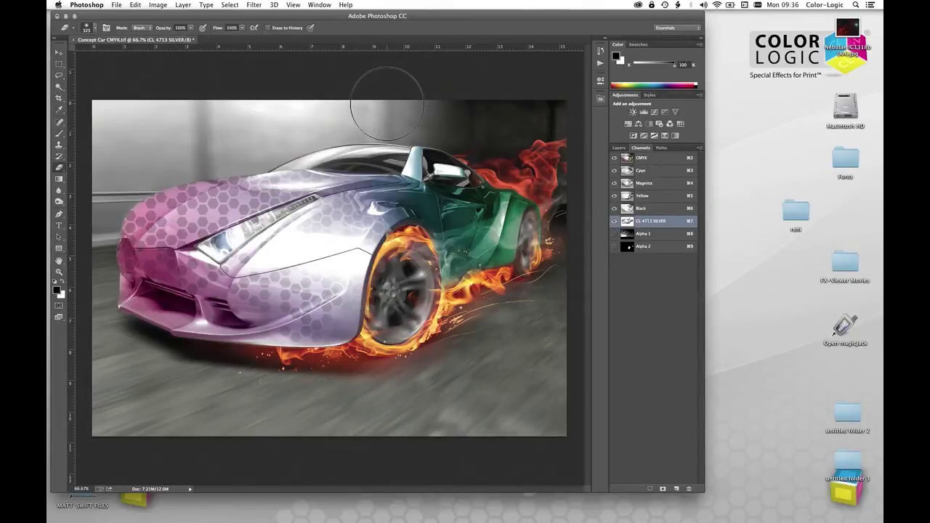
click(116, 5)
click(131, 106)
click(448, 85)
key(Delete)
key(Delete)
key(Delete)
key(BackSpace)
text(metallic)
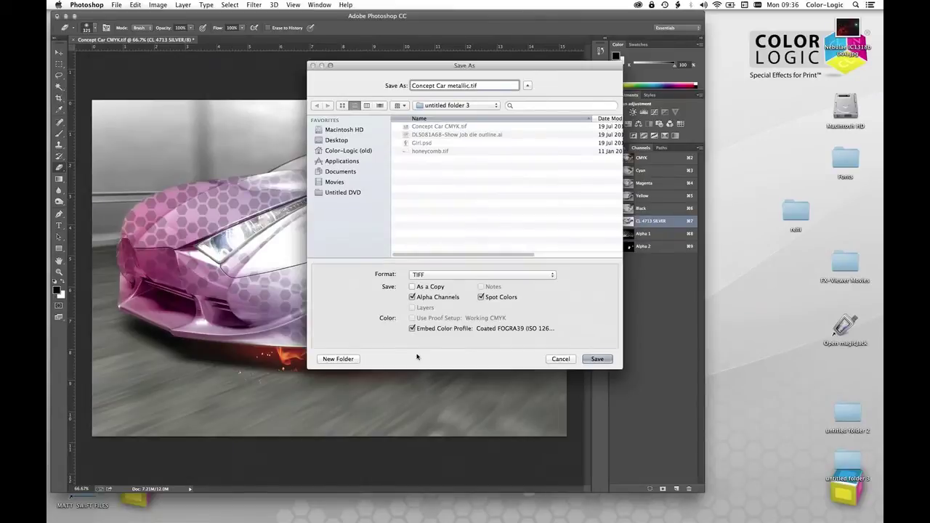
click(592, 357)
click(523, 157)
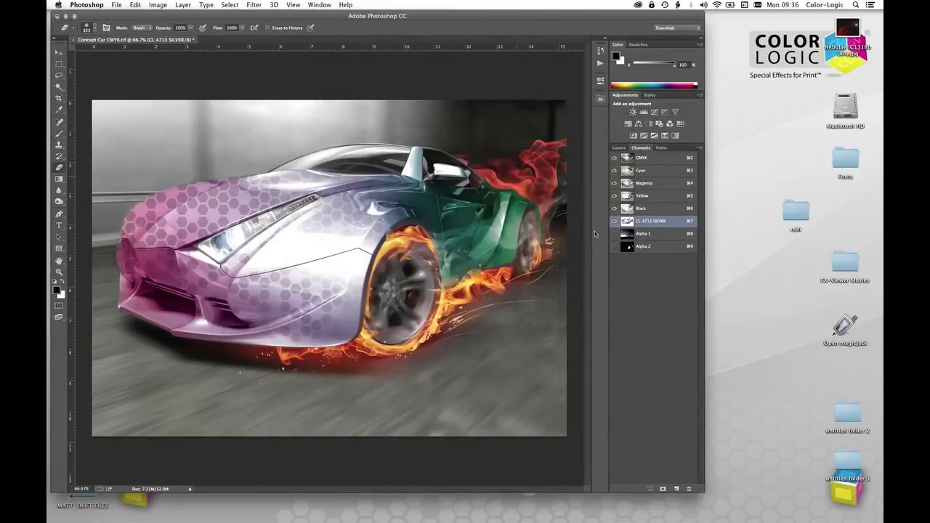
- Delete the Alpha 1 and Alpha 2 channels, keeping only the CMYK and CL 4713 SILVER channels
drag(631, 234, 689, 488)
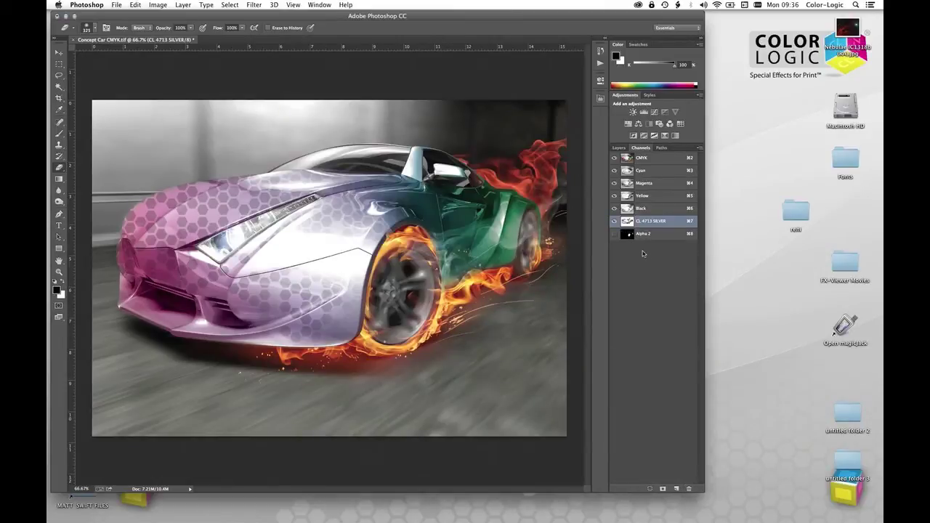
double_click(632, 234)
click(500, 225)
drag(643, 234, 690, 489)
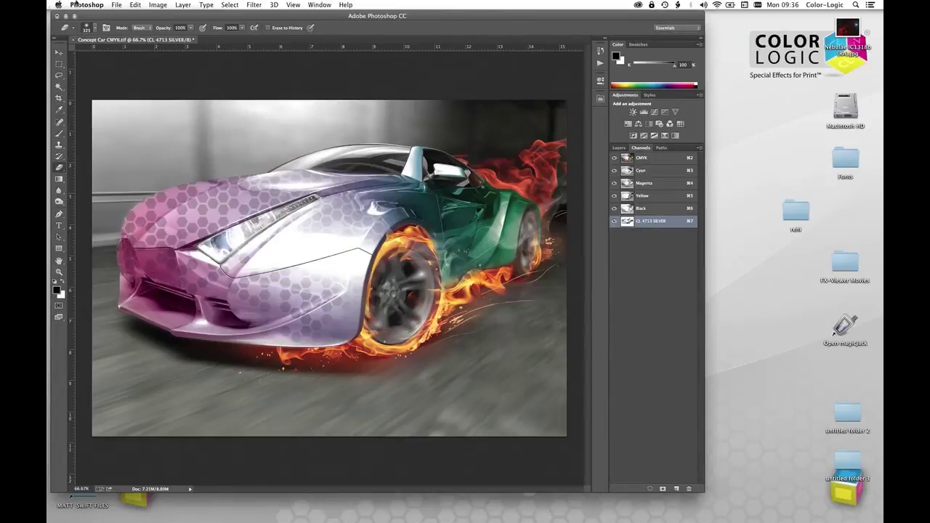
- Save the car image as Concept Car Metallic.tif with spot colors and LZW compression, and close it
click(116, 4)
click(121, 108)
key(Right)
key(BackSpace)
key(BackSpace)
key(BackSpace)
key(BackSpace)
text(Metallic)
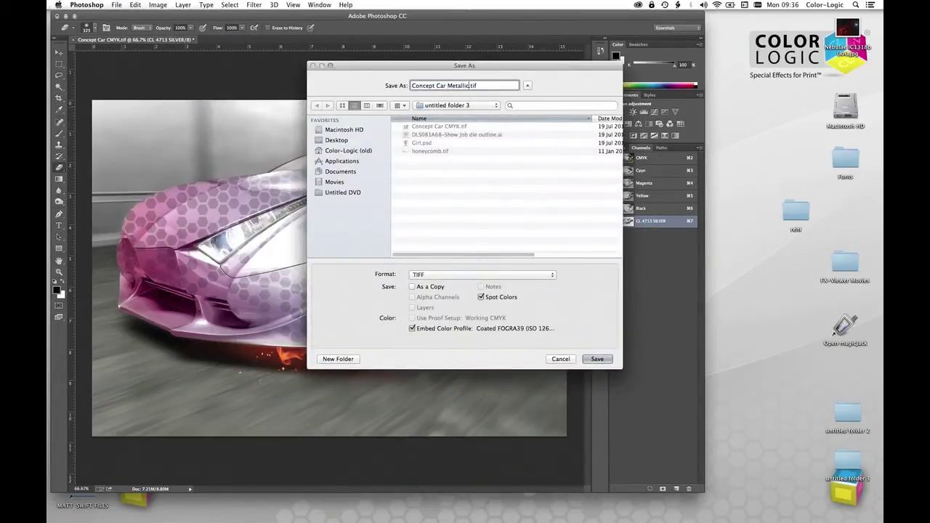
click(598, 359)
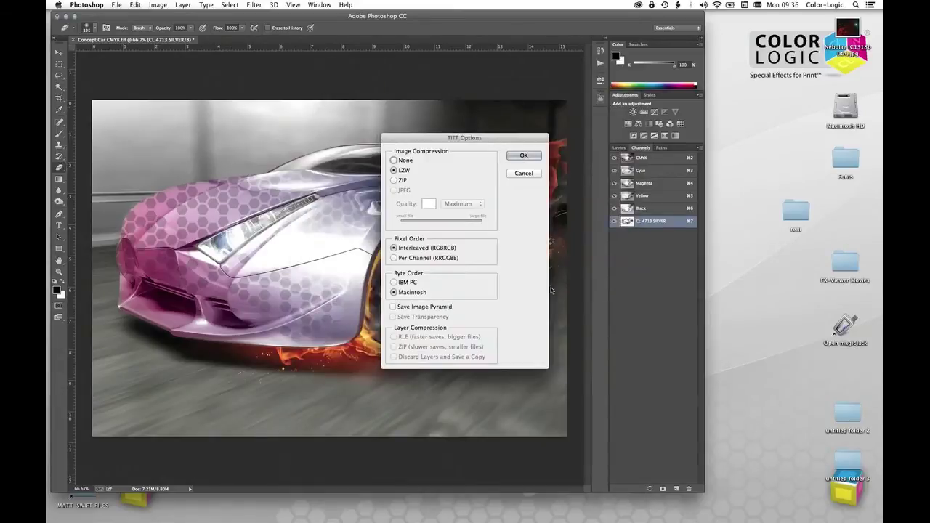
click(538, 157)
key(super+w)
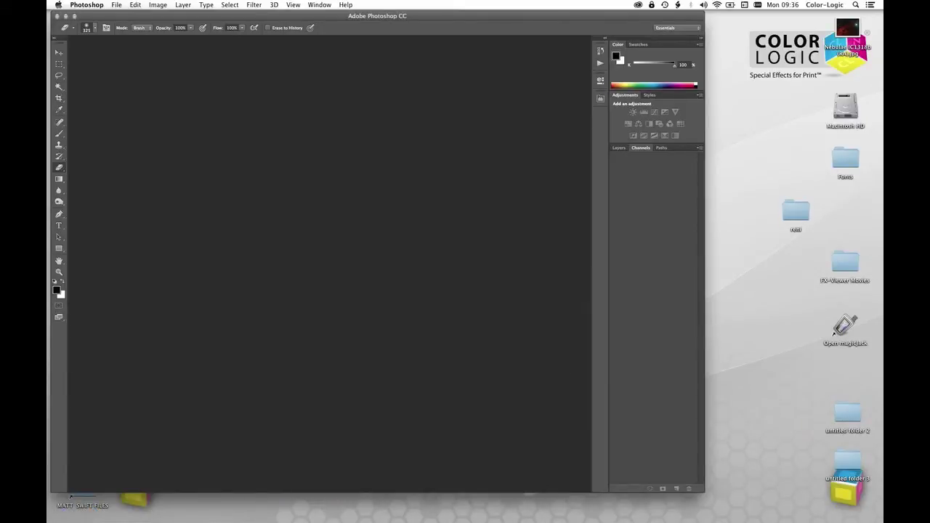
- Switch to Illustrator, show the links of the label sheet and select the concept car image
click(542, 514)
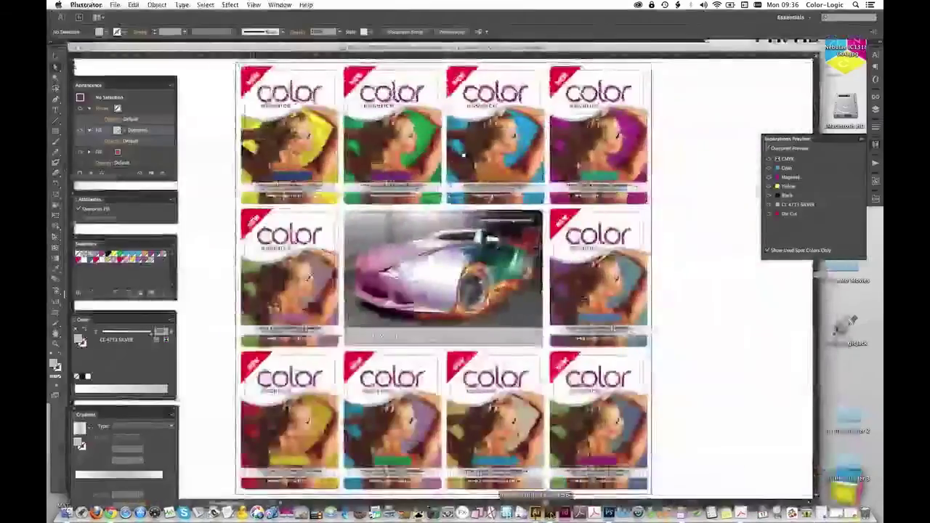
right_click(541, 513)
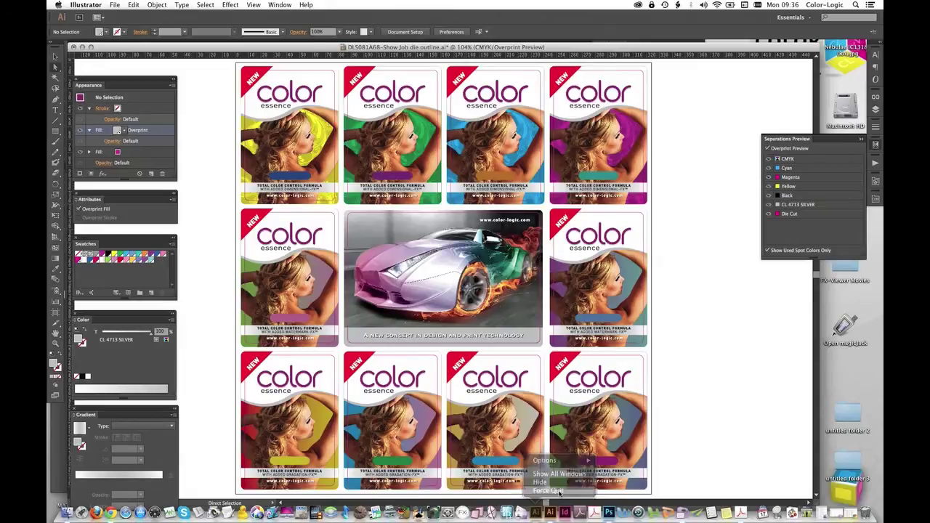
click(706, 434)
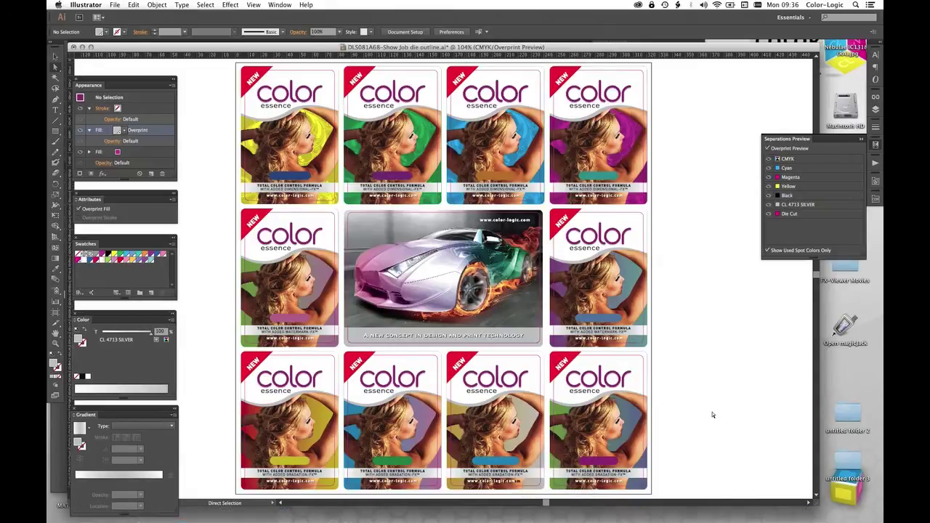
click(876, 97)
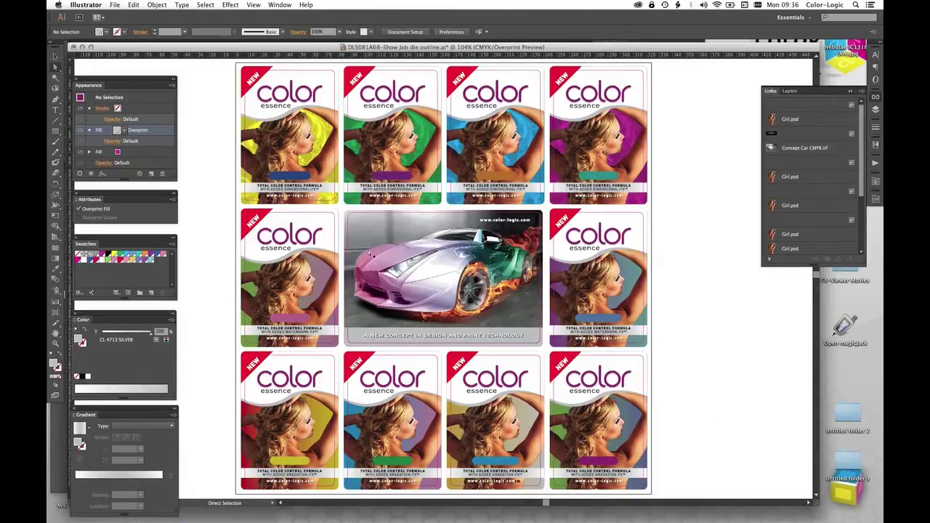
click(369, 251)
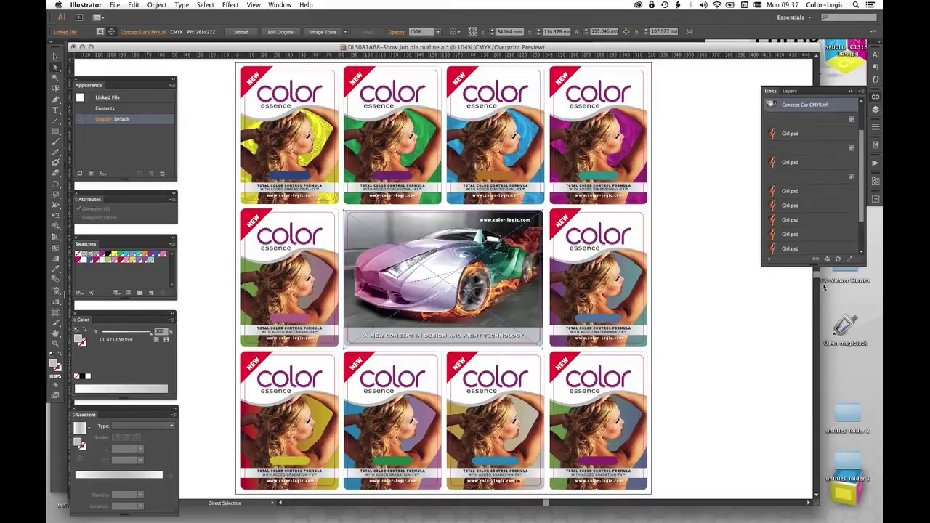
- Relink the selected car image to Concept Car Metallic.tif from untitled folder 3 on the Desktop, and deselect it
click(815, 259)
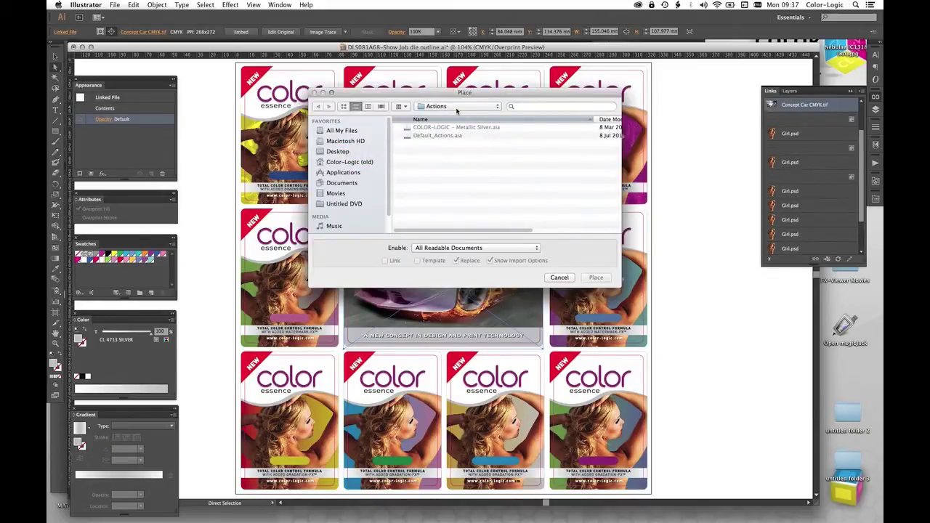
key(super+shift+d)
scroll(465, 190, down, 5)
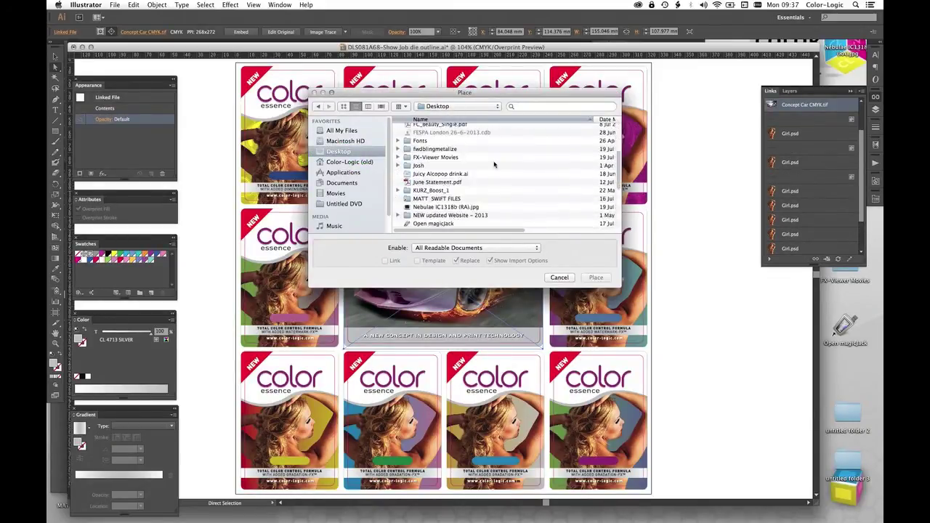
scroll(462, 203, down, 3)
click(558, 278)
double_click(452, 215)
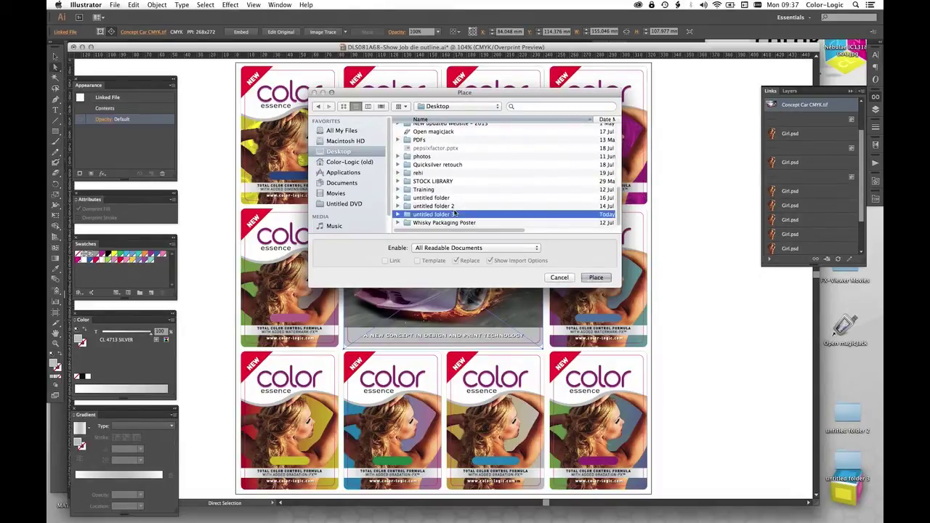
double_click(453, 136)
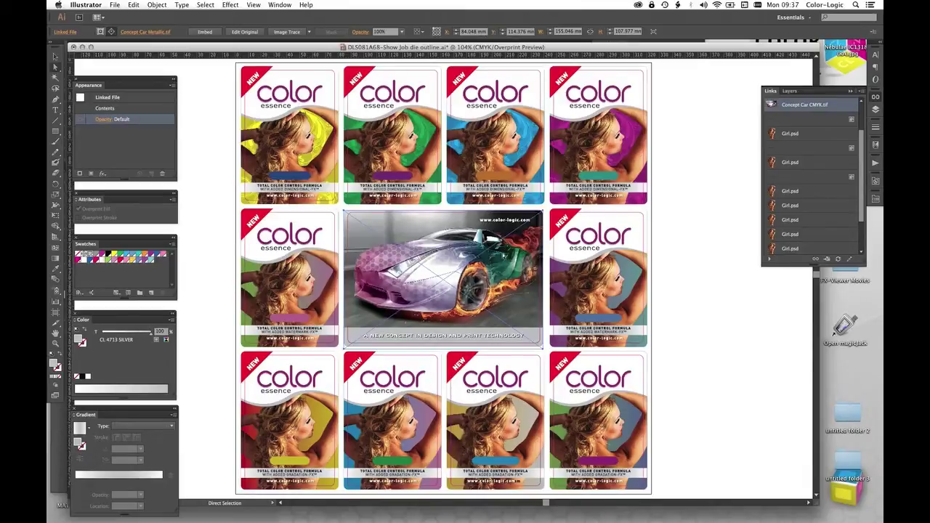
key(super+shift+a)
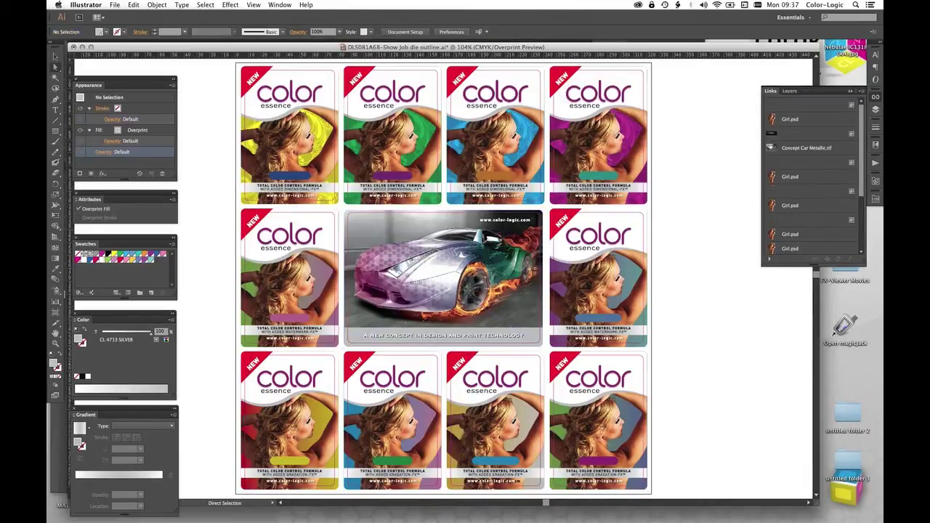
- Collapse the artwork layer and make the Color-Logic logo layer visible
click(877, 110)
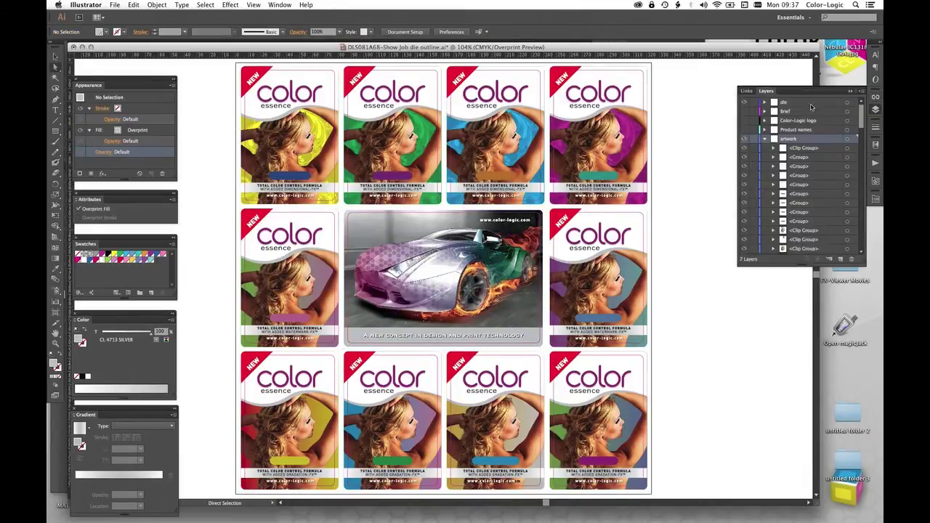
click(766, 140)
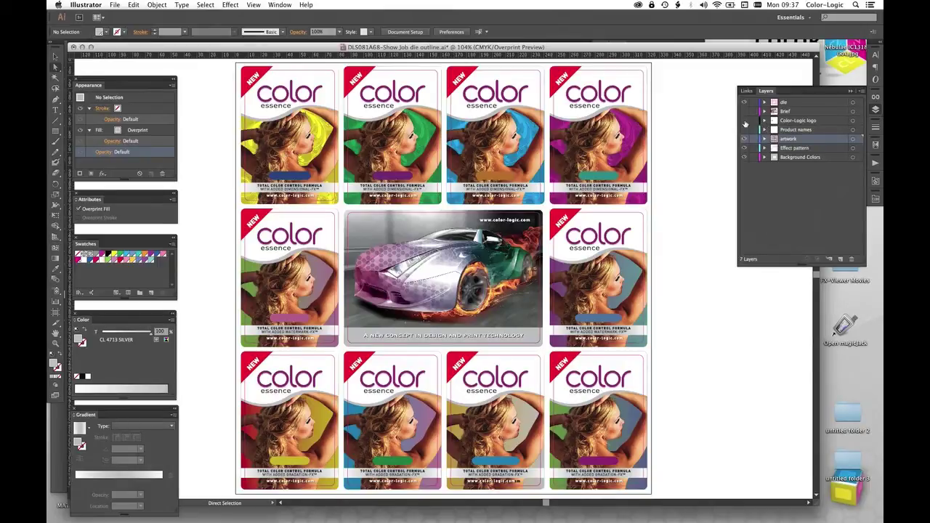
click(744, 121)
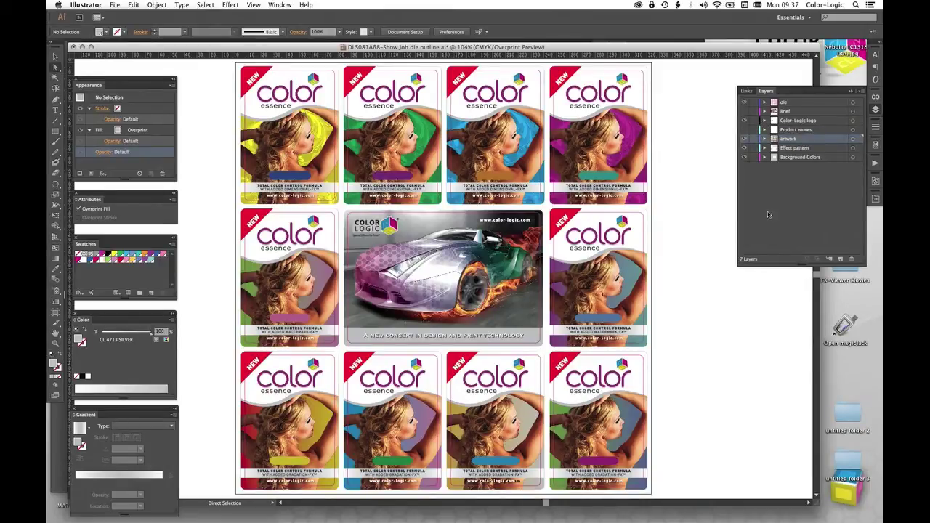
- Check the CL 4713 SILVER separation with the CMYK plates hidden, and restore the full colour preview
click(876, 145)
click(770, 160)
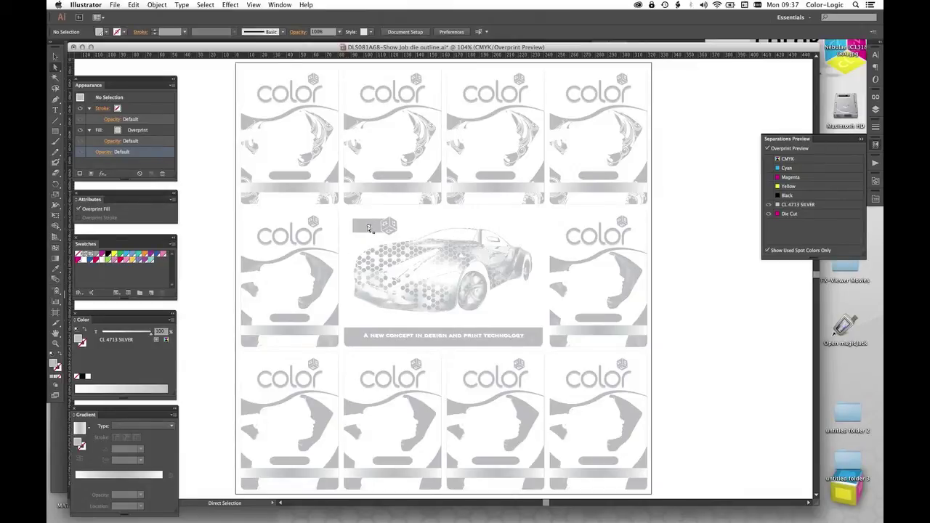
click(769, 158)
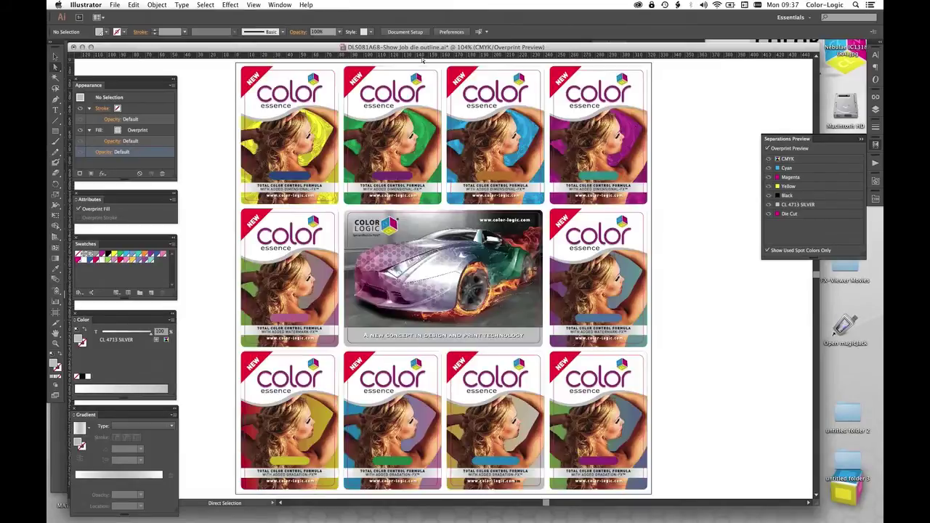
click(121, 5)
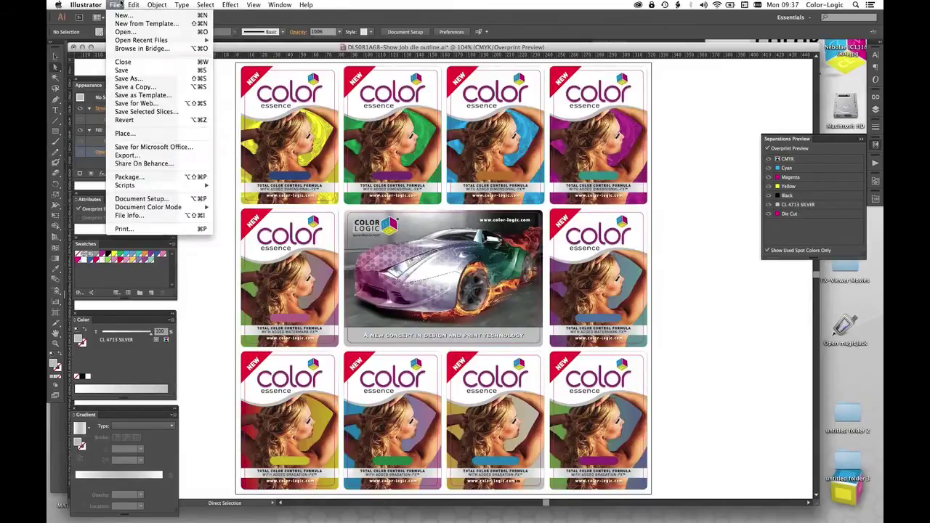
click(133, 78)
click(479, 279)
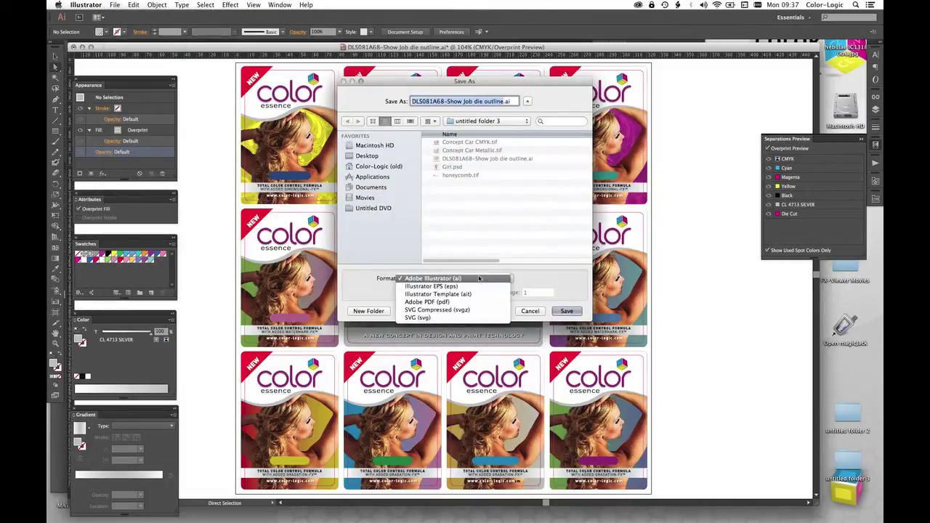
click(479, 278)
click(508, 101)
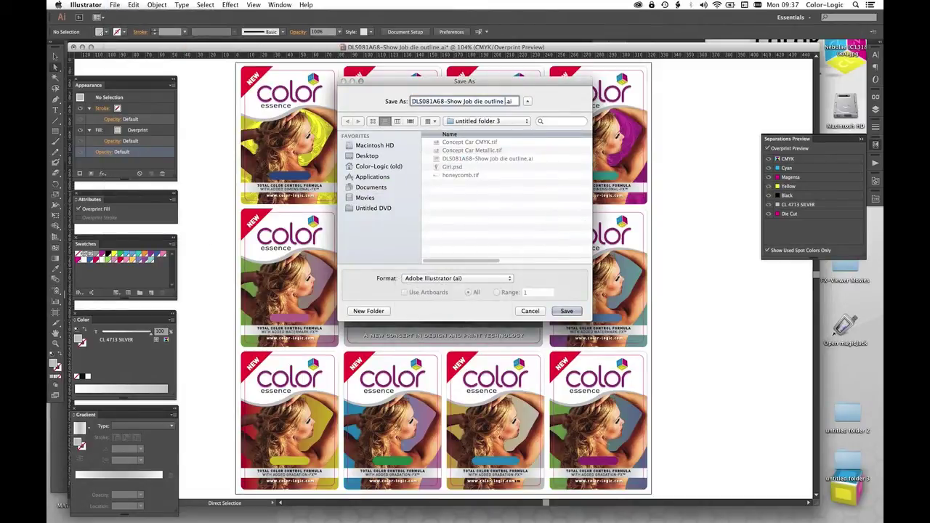
key(Return)
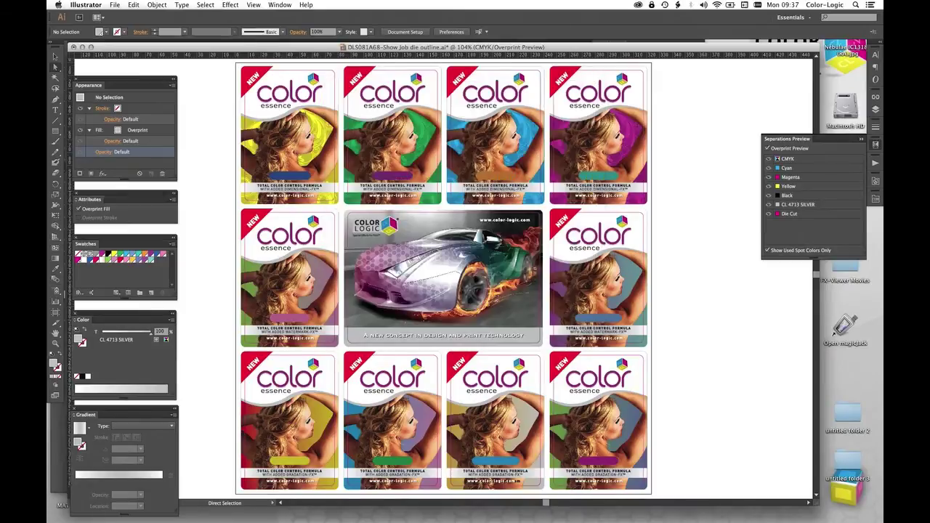
key(Return)
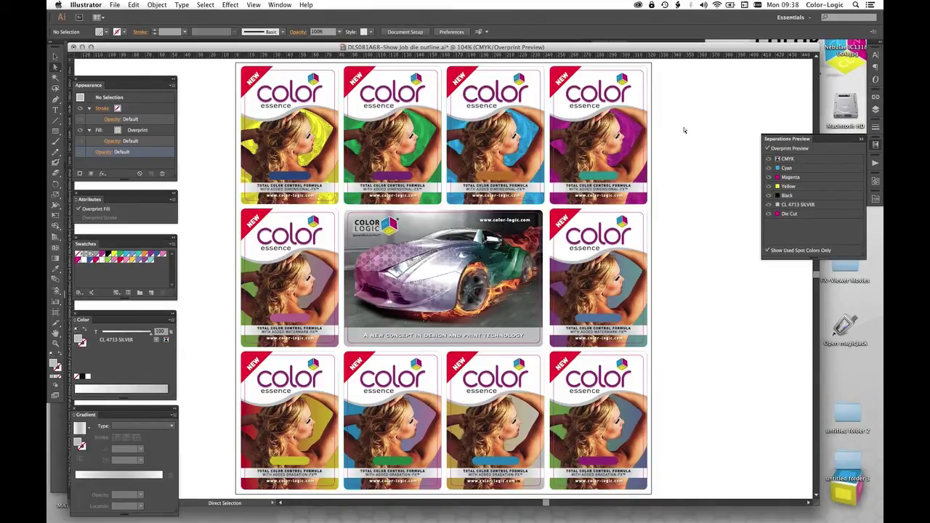
- Make the Product names layer visible on the label sheet
click(876, 109)
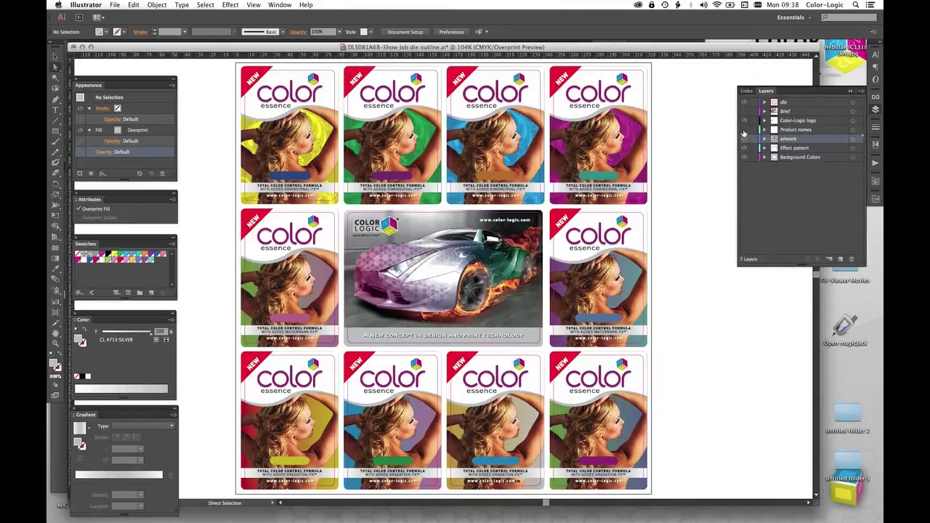
click(744, 129)
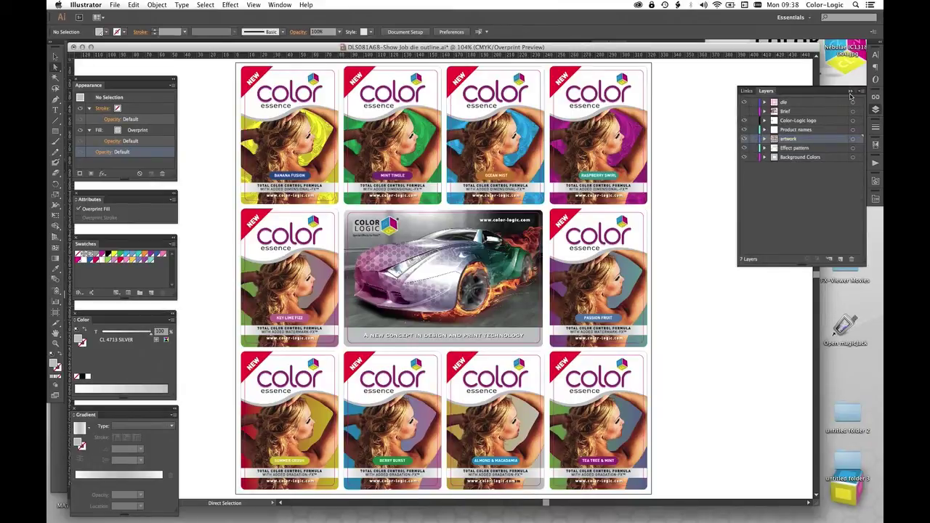
- Save the sheet as the Adobe PDF DLS081A68-Show Job die outline.pdf using the [Press Quality] preset
click(131, 5)
mouse_move(115, 5)
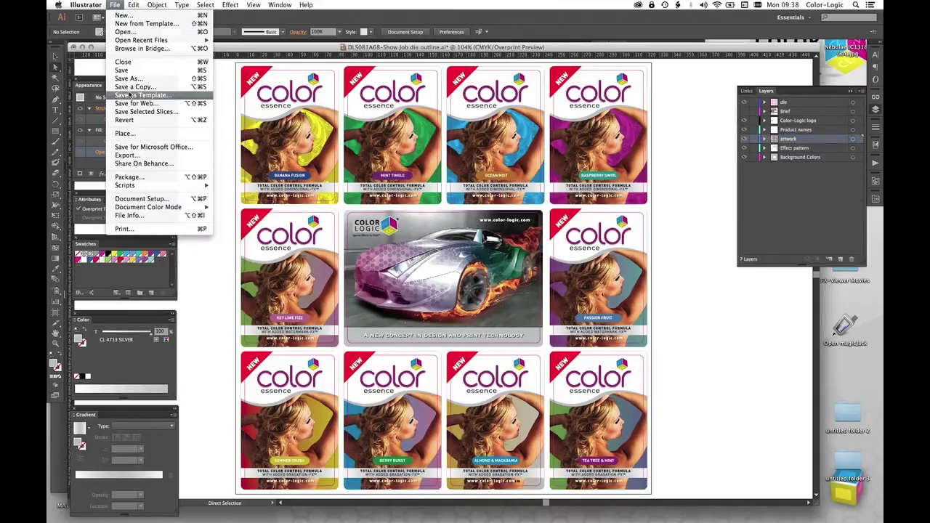
click(145, 78)
click(458, 282)
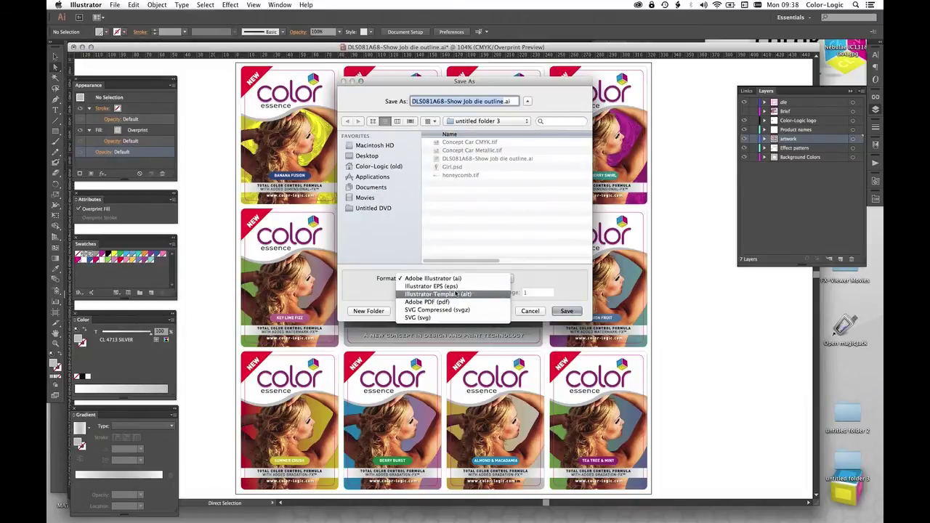
click(455, 302)
click(568, 311)
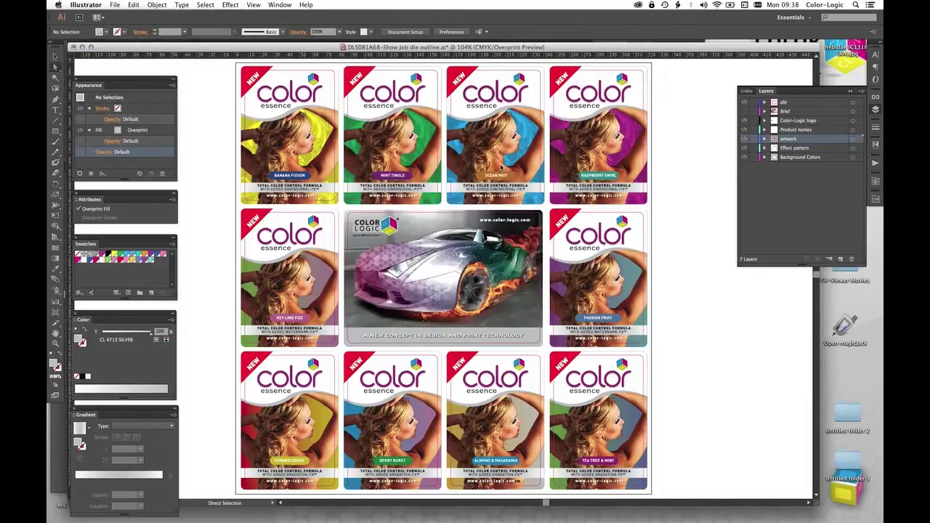
click(451, 159)
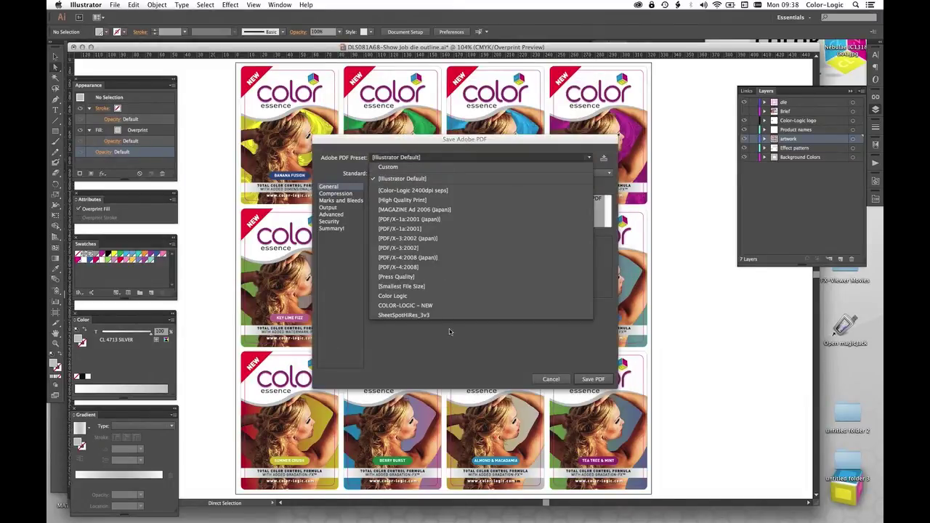
click(455, 277)
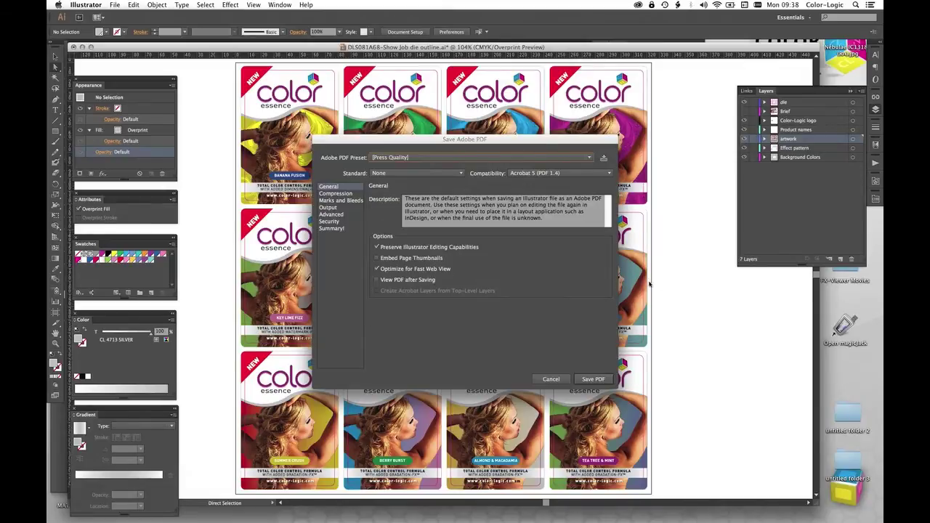
click(593, 379)
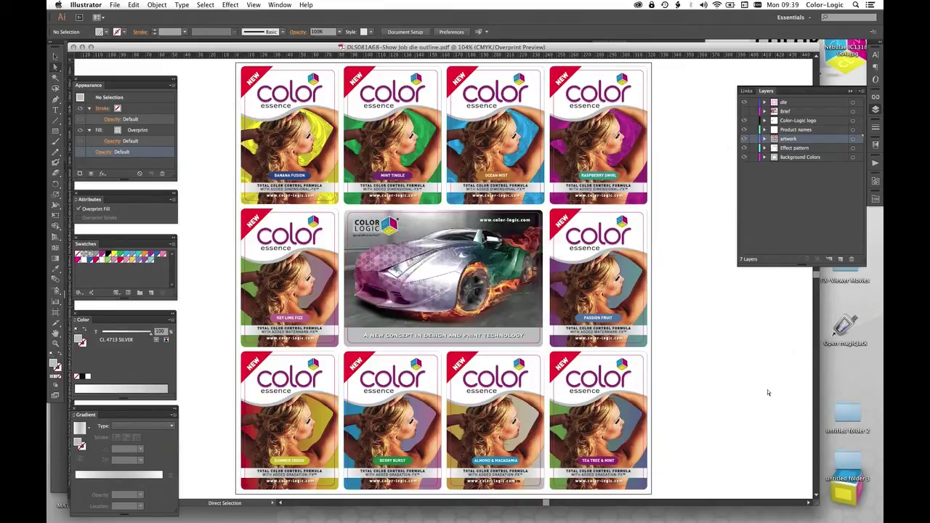
- Hide Illustrator and Photoshop, and open DLS081A68-Show Job die outline.pdf from untitled folder 3 in FX-Viewer
alt+click(871, 374)
click(438, 415)
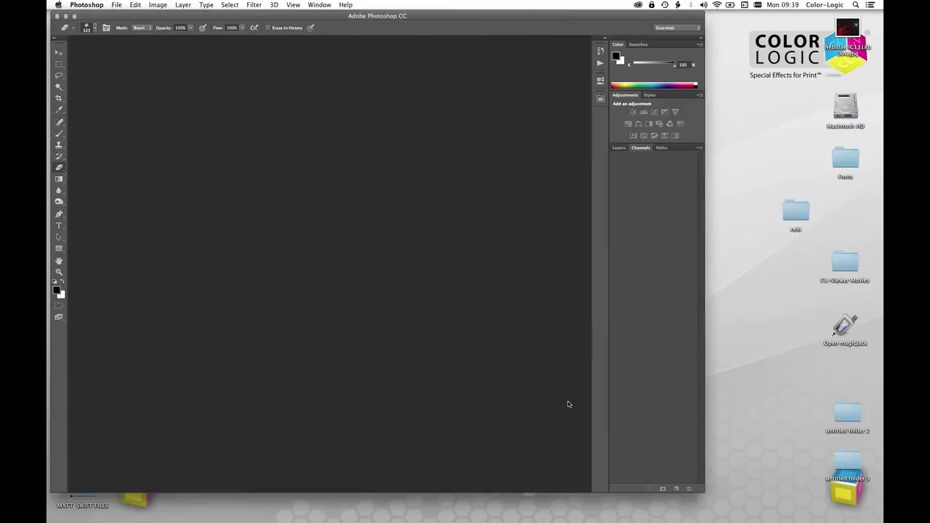
key(super+h)
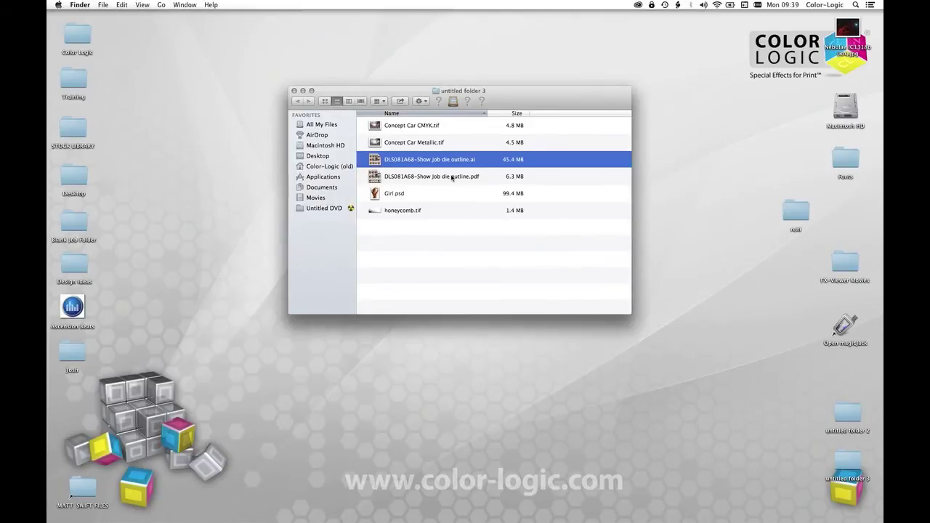
mouse_move(415, 518)
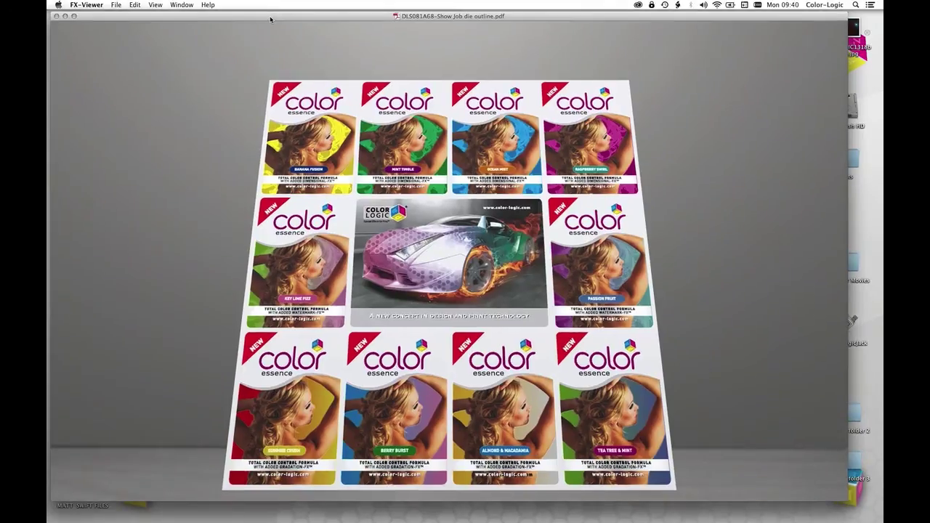
- Switch the environment of the label sheet preview to Studio
click(135, 5)
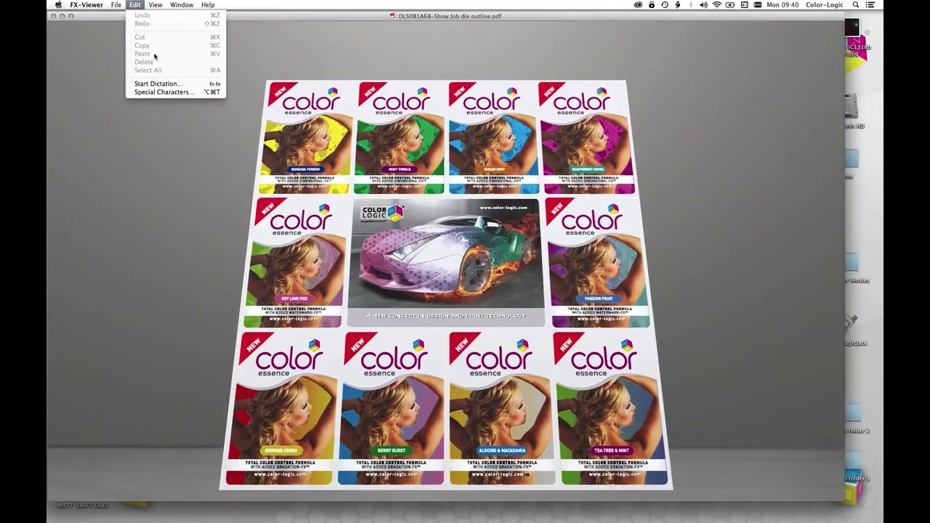
click(163, 4)
click(155, 5)
mouse_move(170, 32)
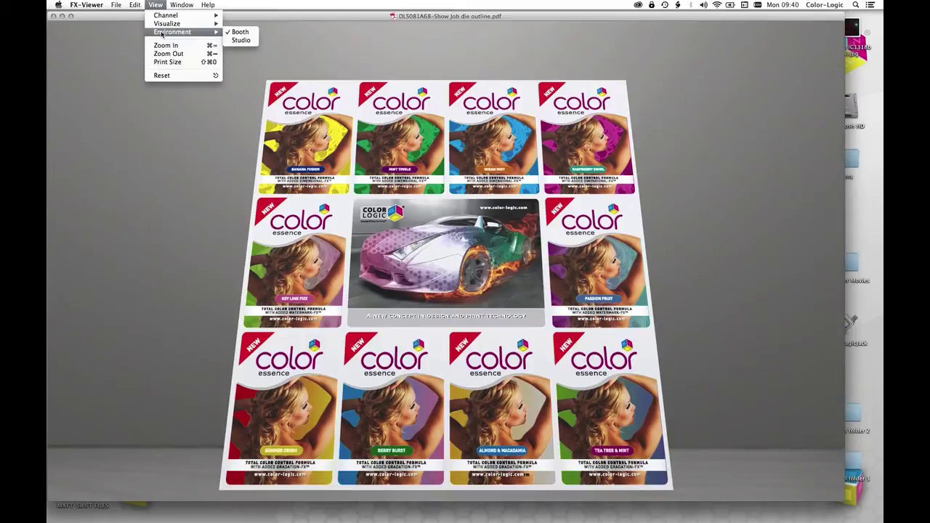
click(247, 40)
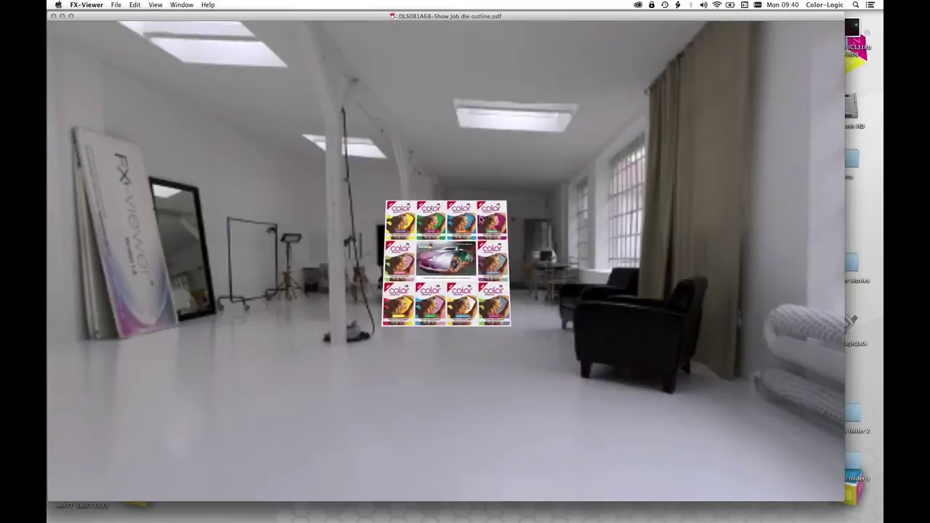
- Look around the studio scene, and reset the view of the label sheet
drag(651, 279, 568, 313)
click(156, 4)
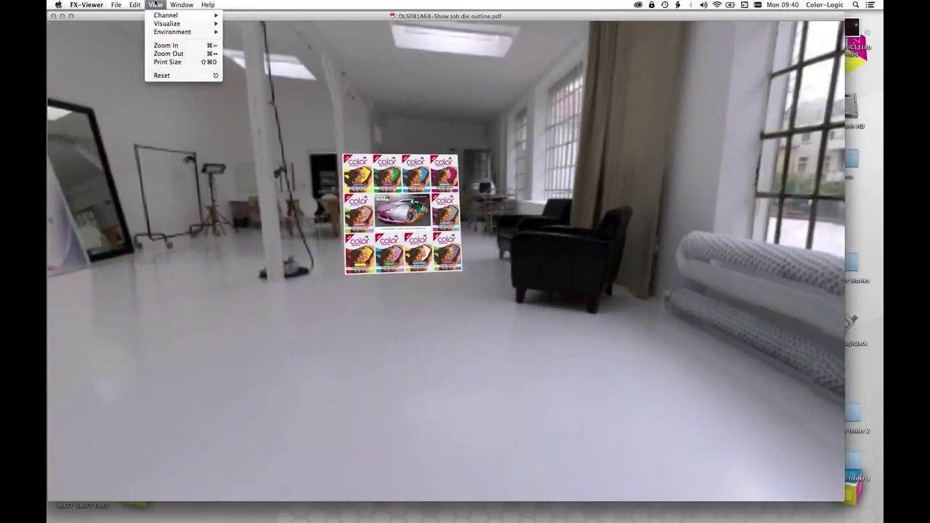
click(168, 76)
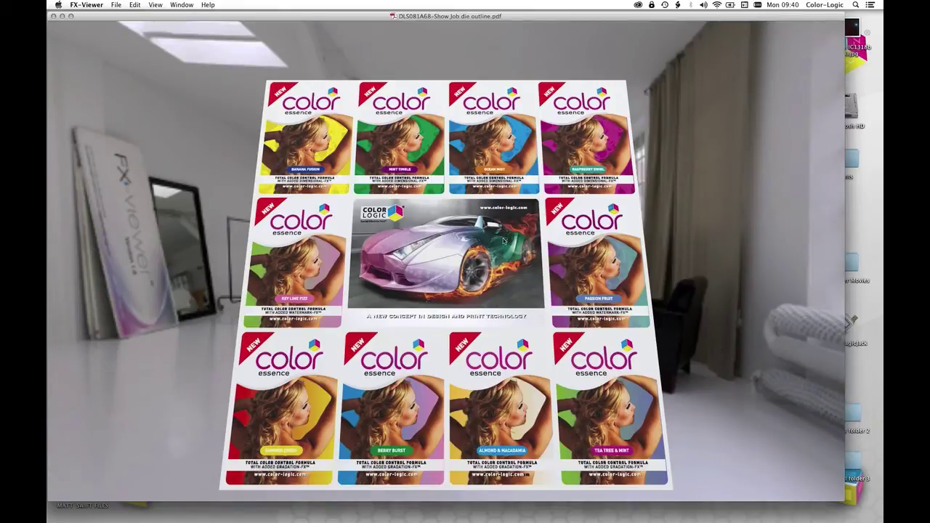
- Visualize the label sheet as Foil and tilt it to several angles to examine how the metallic areas reflect light
click(156, 4)
mouse_move(182, 23)
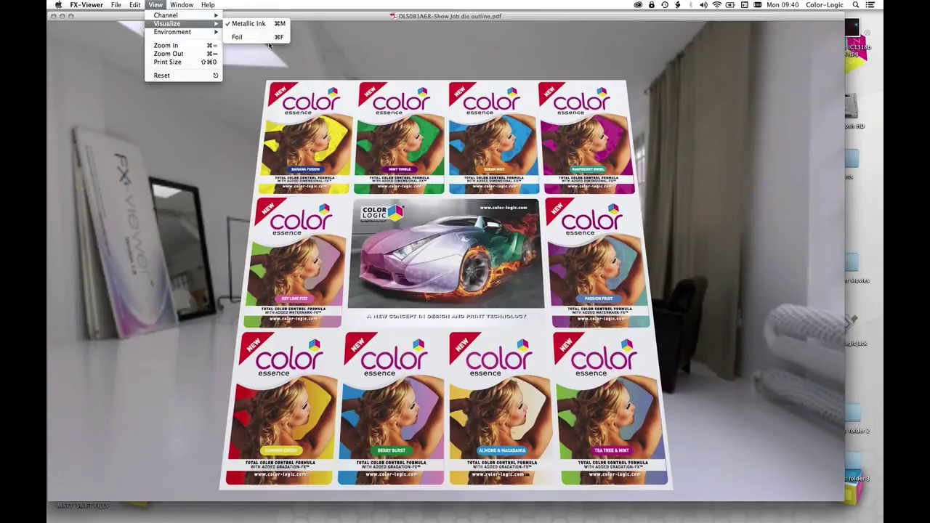
click(264, 40)
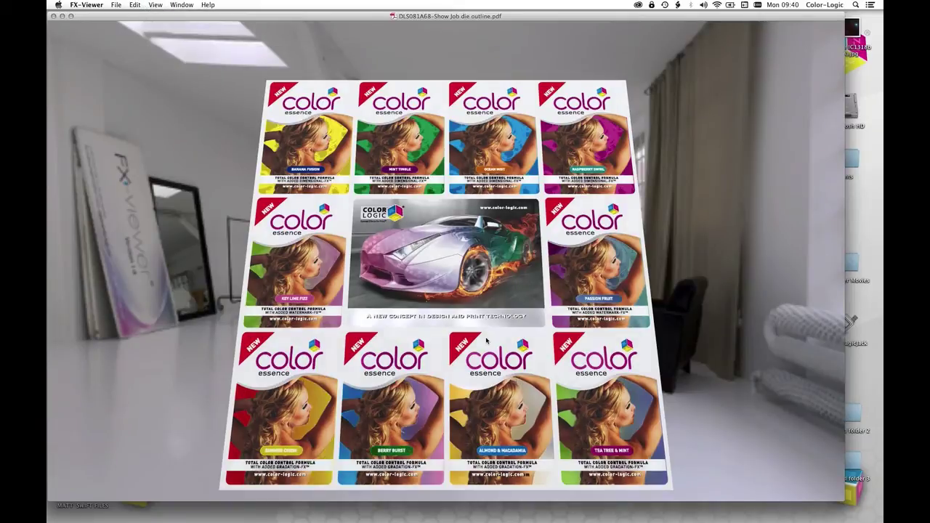
mouse_move(452, 256)
mouse_down()
mouse_move(461, 344)
mouse_move(318, 270)
mouse_move(390, 300)
mouse_up()
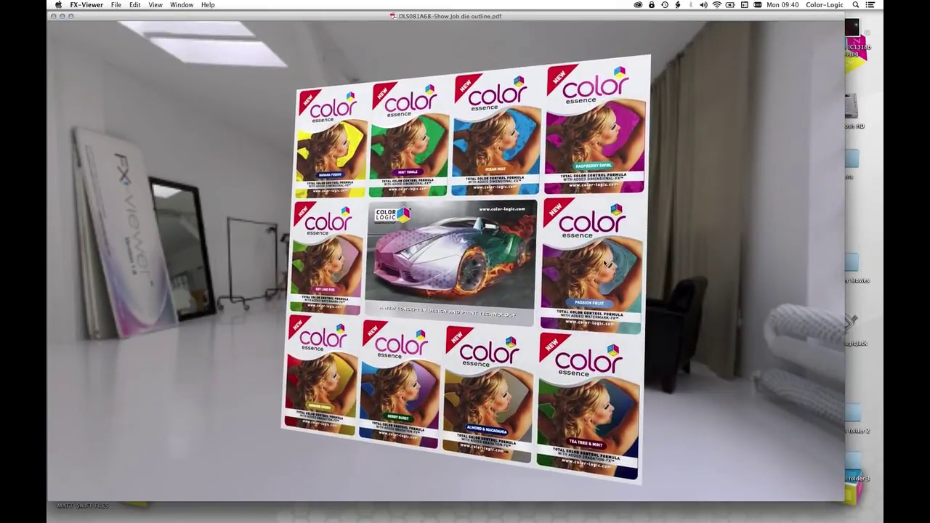
drag(469, 187, 366, 261)
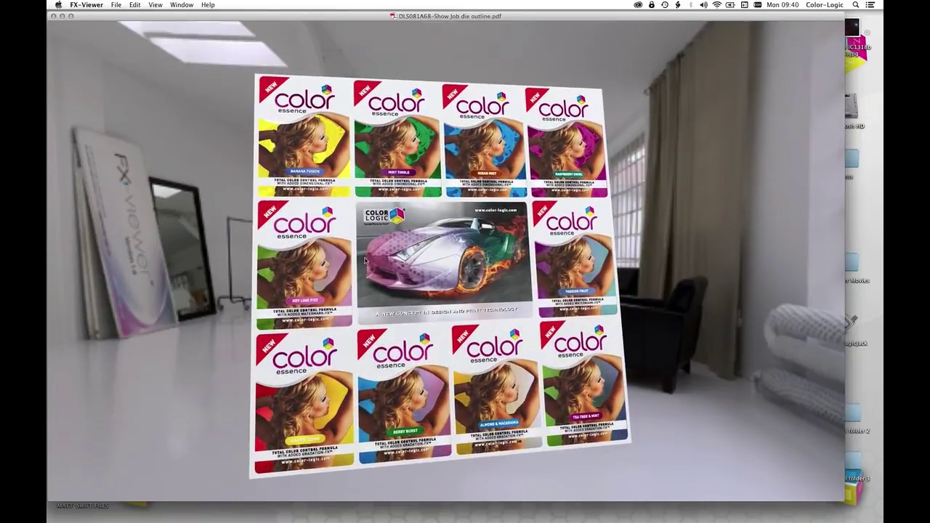
drag(428, 356, 409, 333)
drag(555, 304, 480, 248)
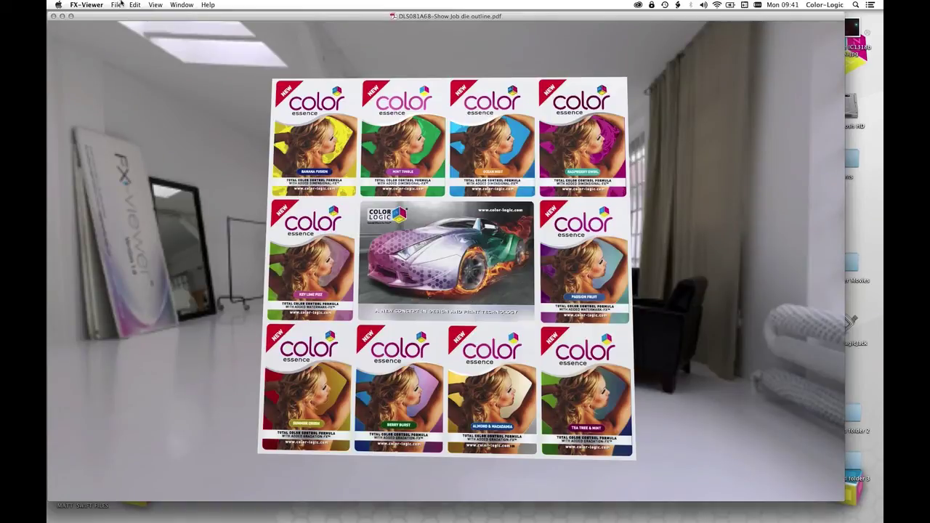
- Switch the label sheet's visualization back to Metallic Ink
click(155, 4)
mouse_move(211, 29)
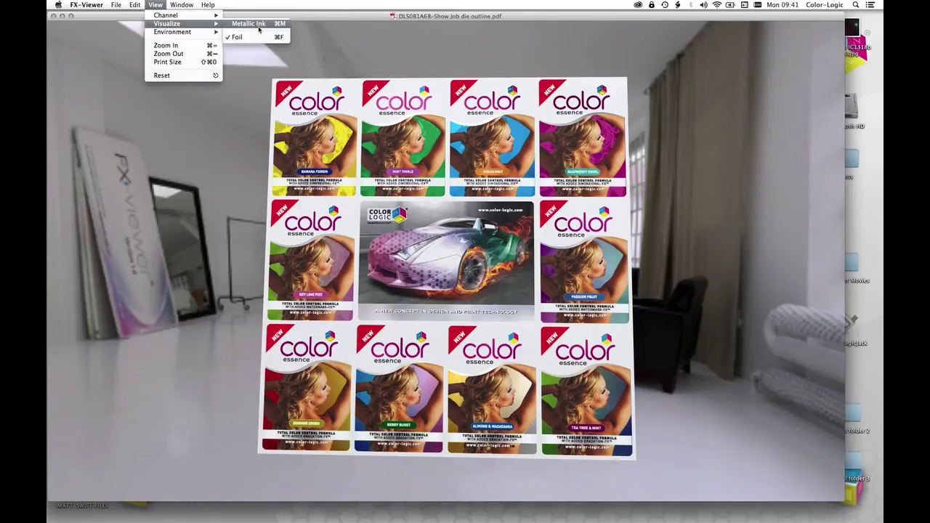
click(259, 29)
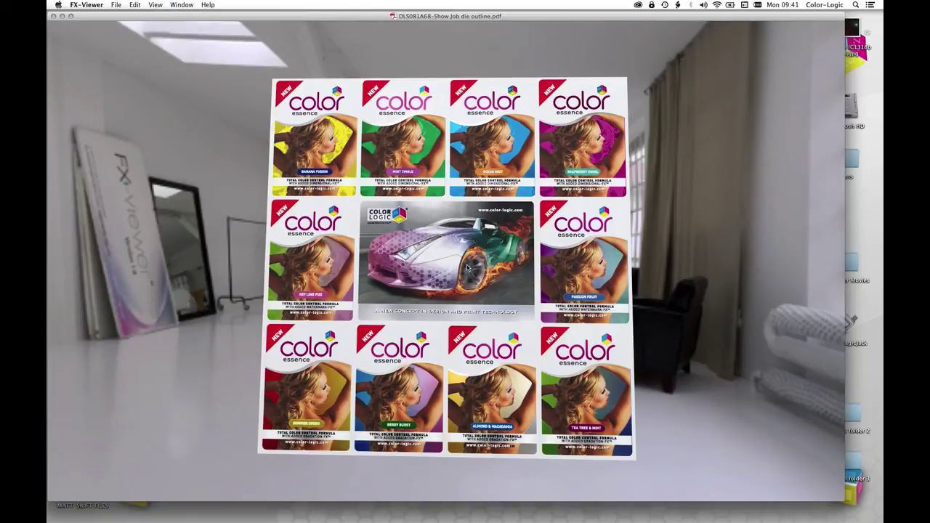
click(157, 4)
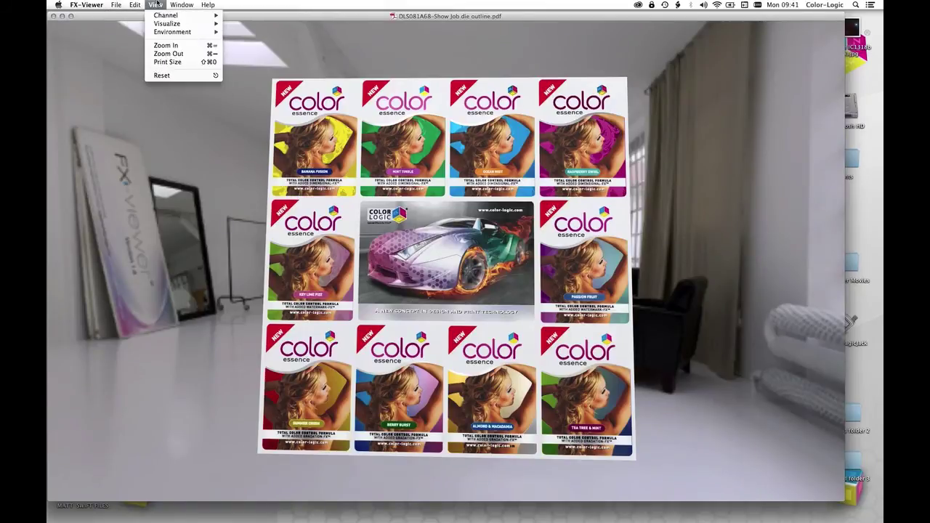